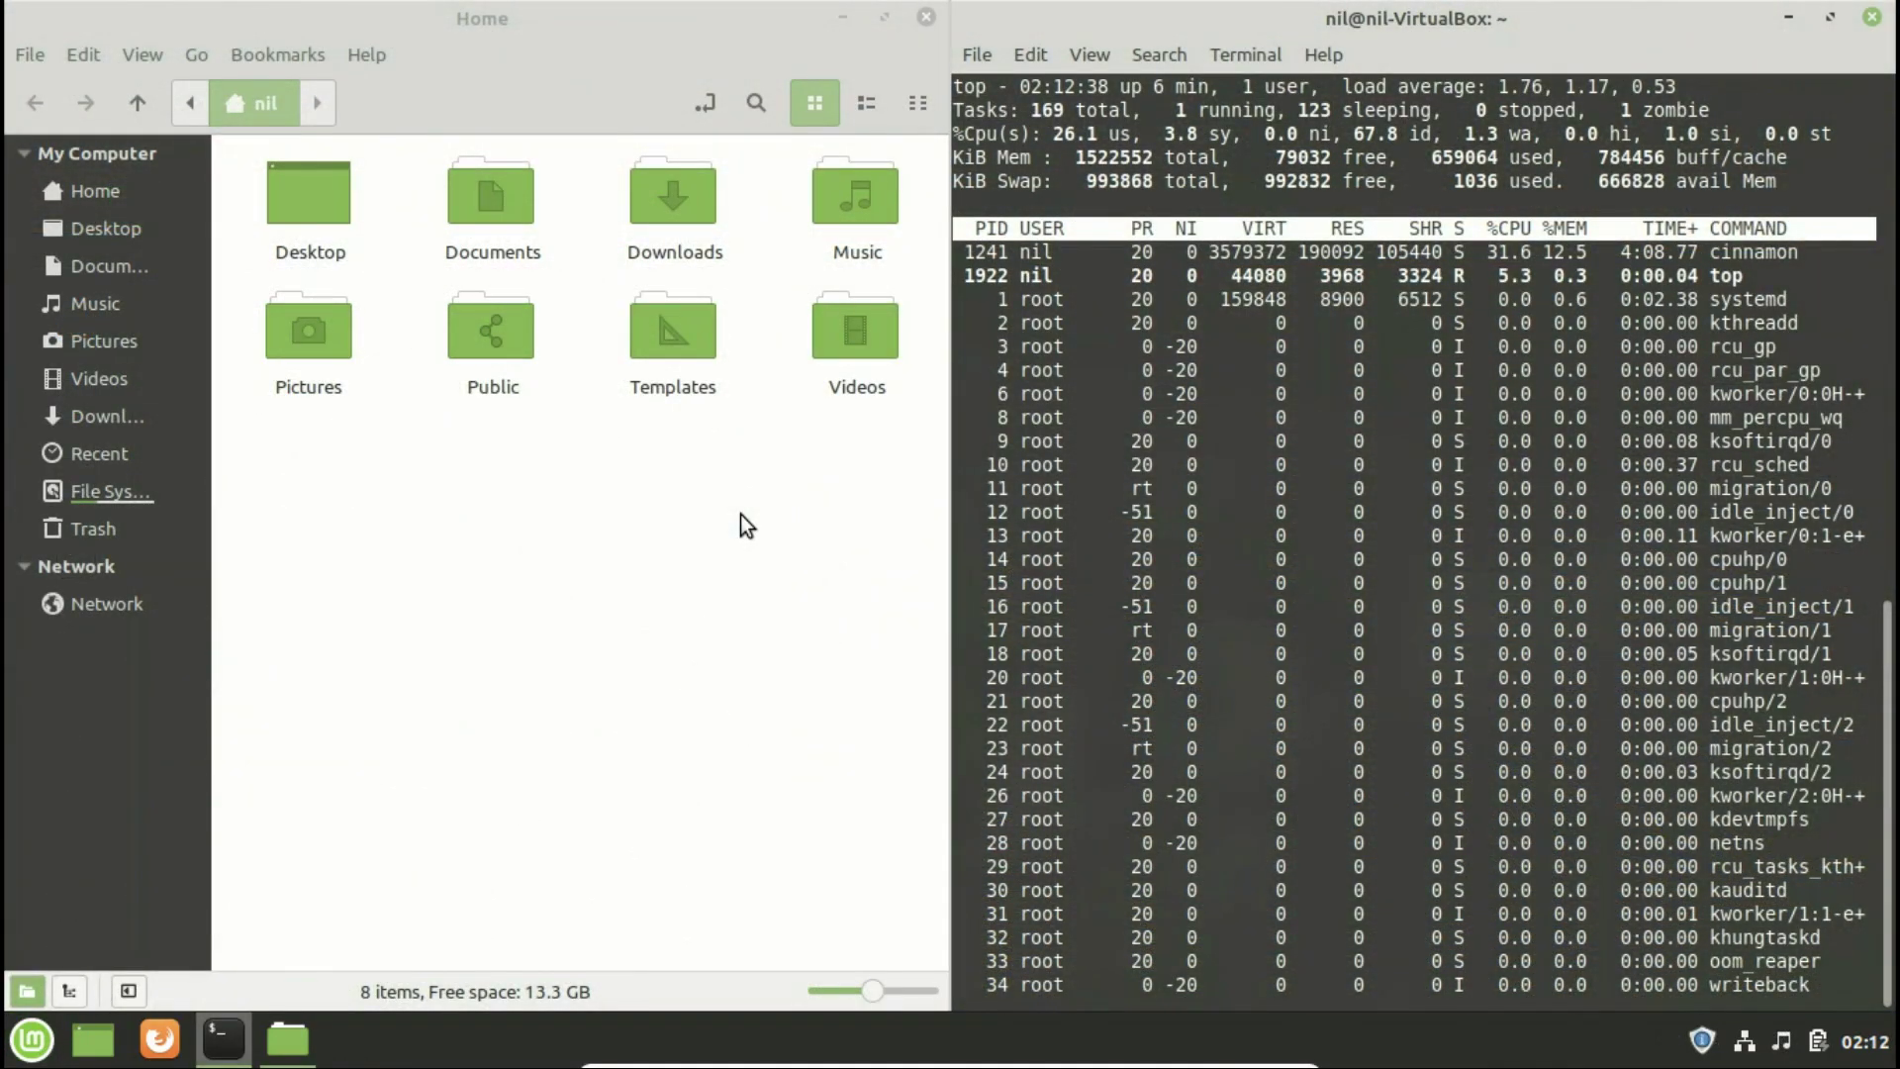
Bring the Home file manager forward and scroll through its contents
click(741, 516)
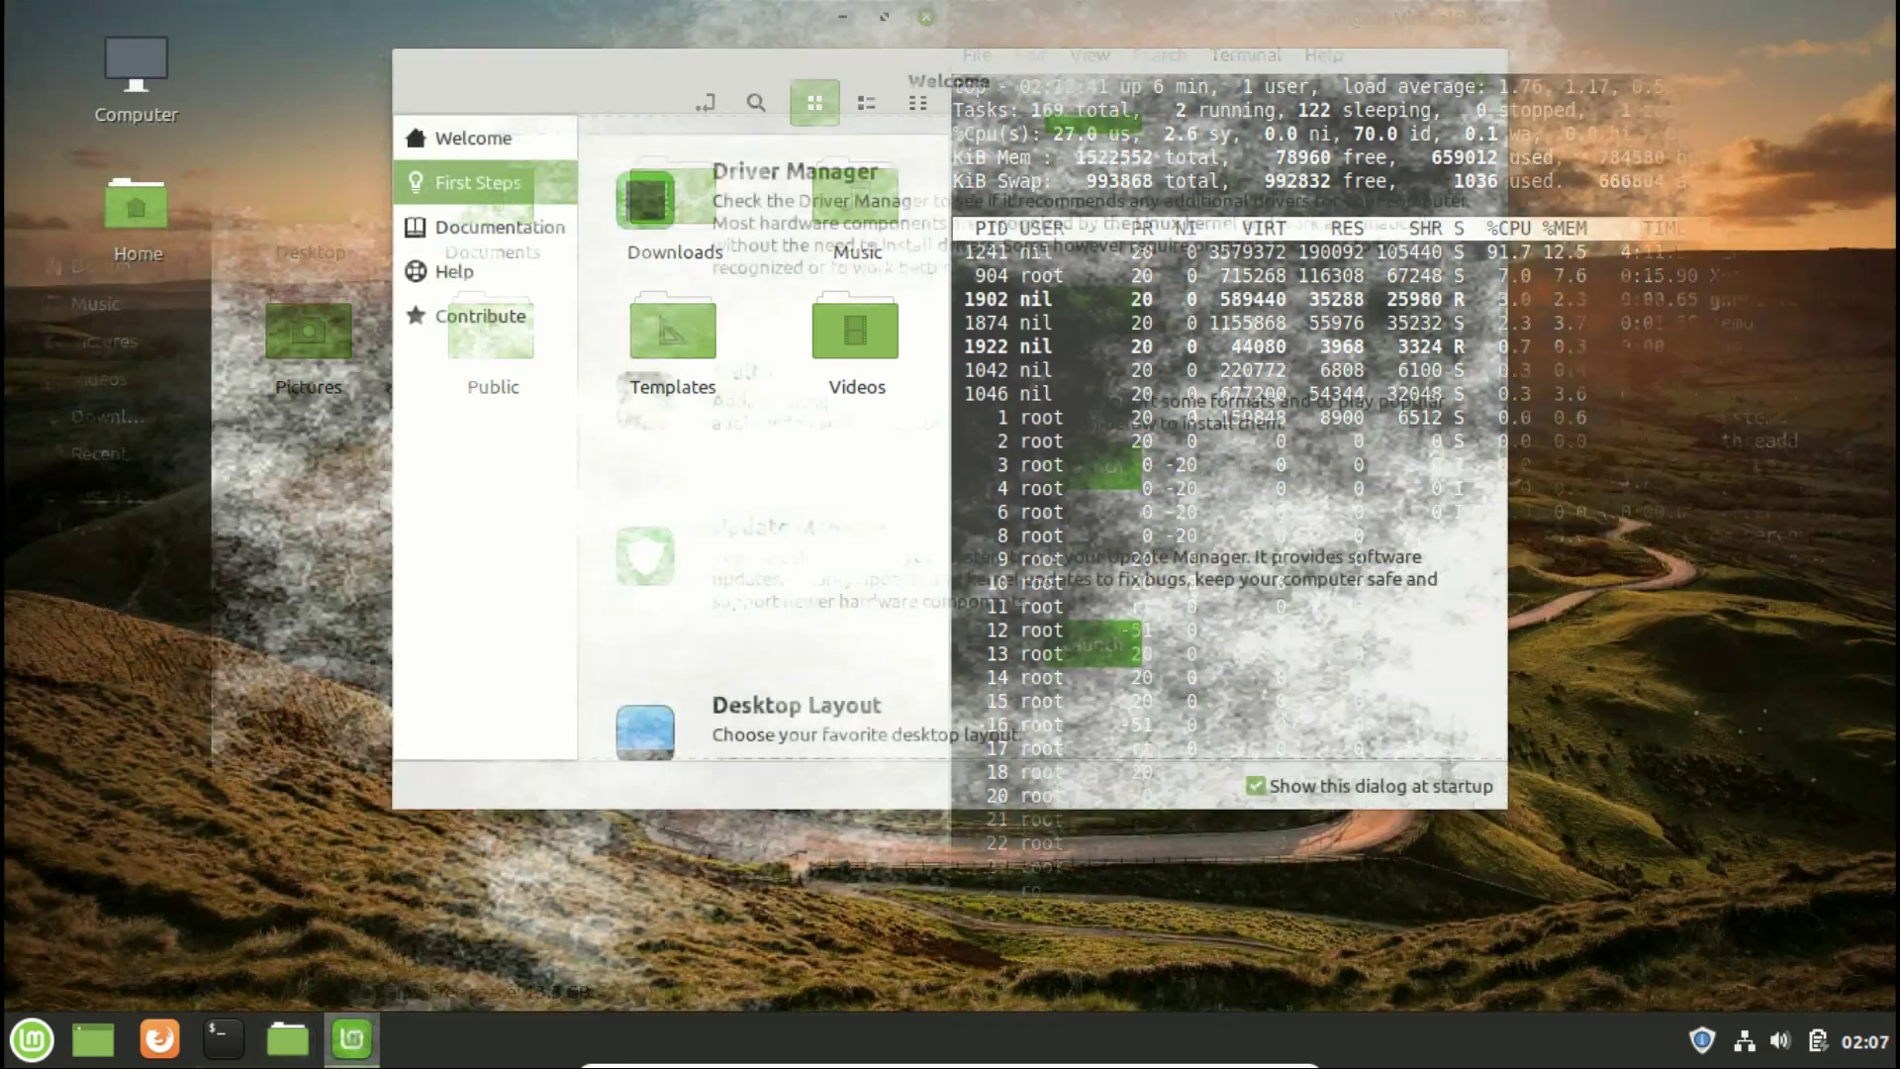
scroll(828, 398, down, 10)
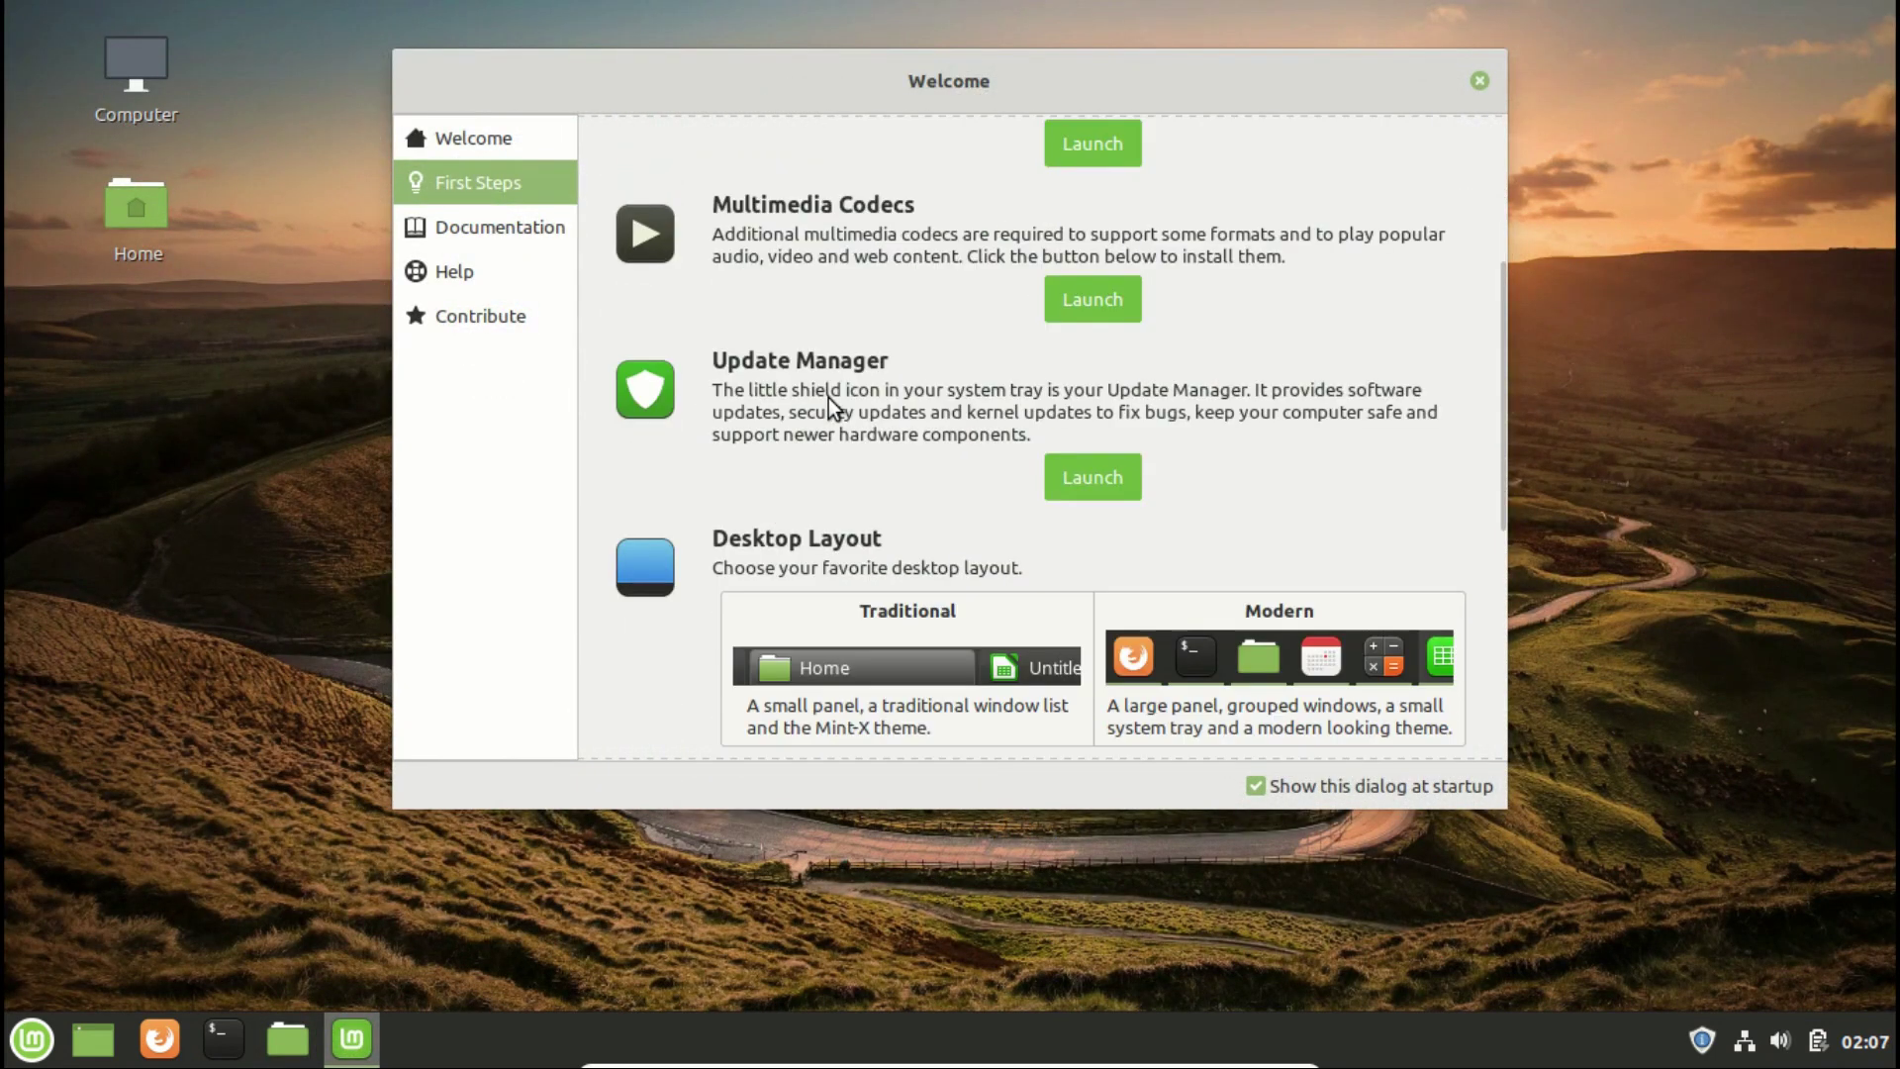
scroll(829, 398, down, 2)
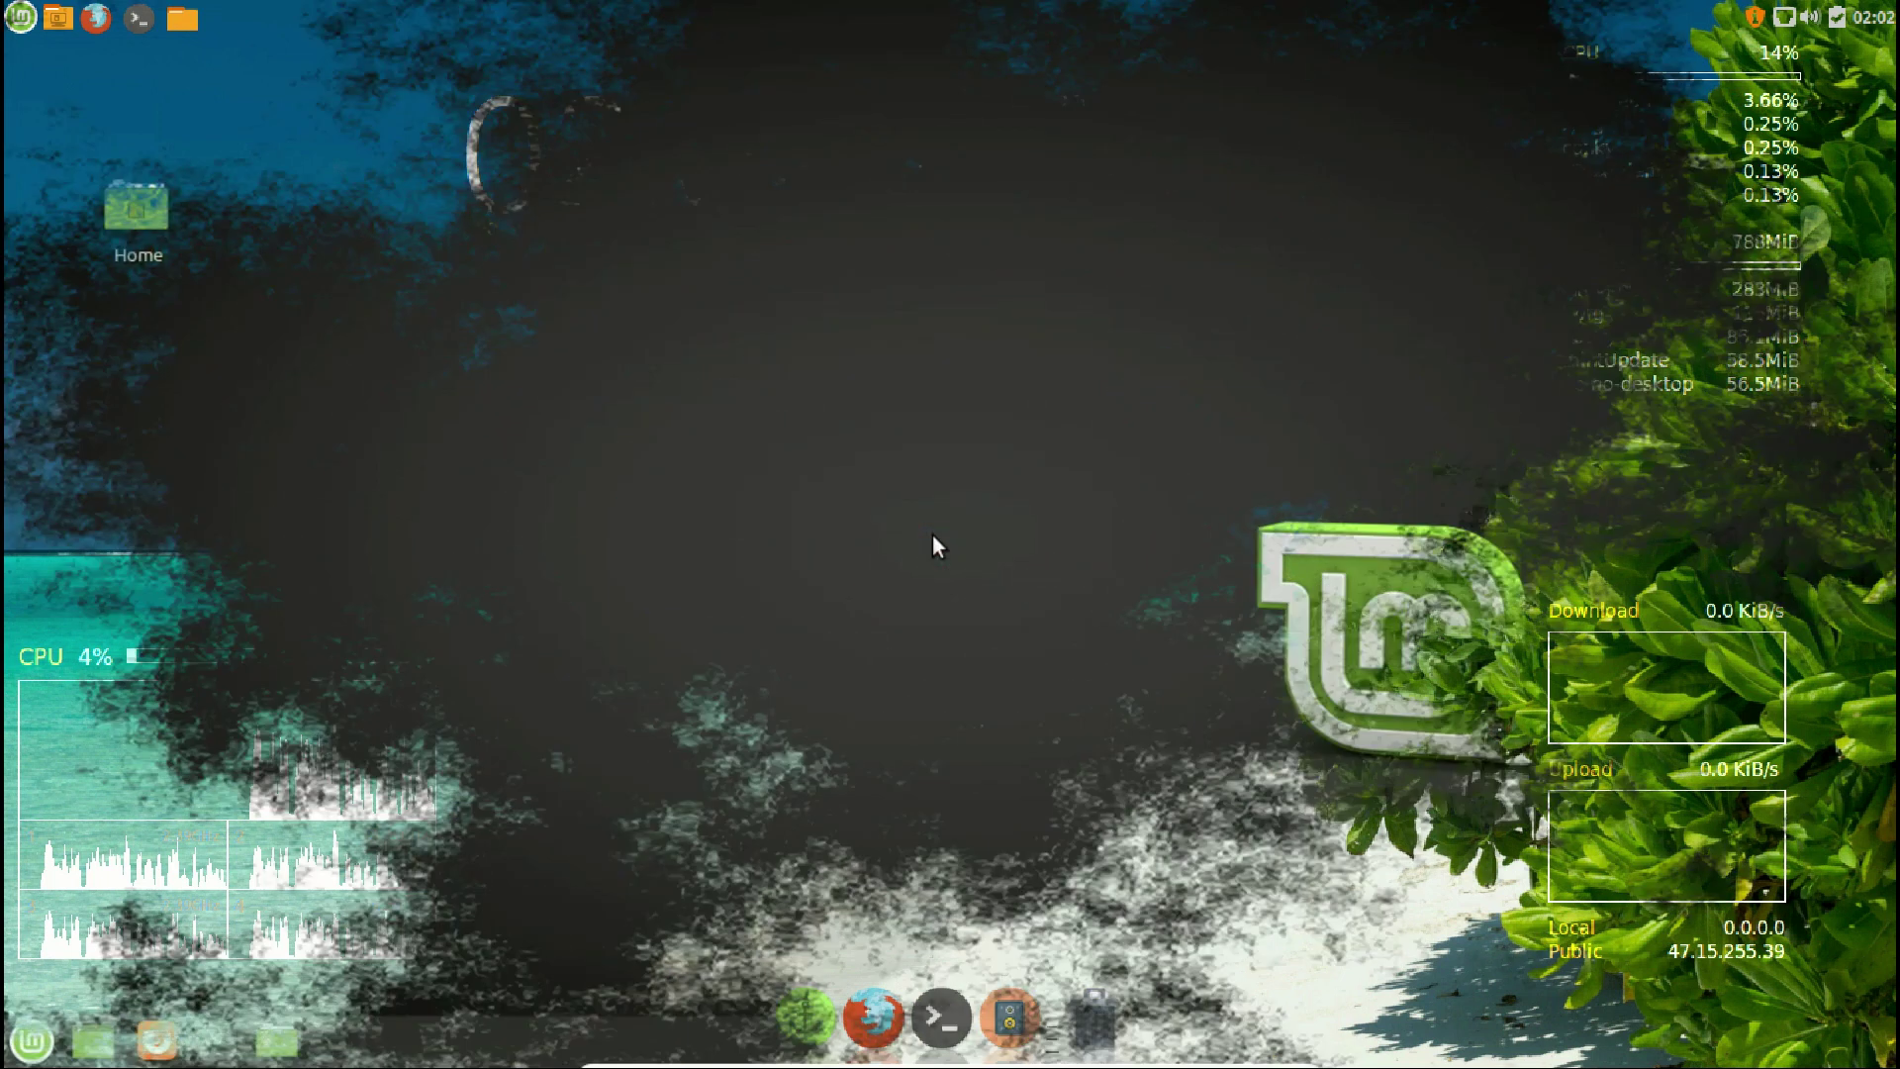
Choose the Waves ocean photo from the Tara collection in Change Desktop Background
right_click(933, 535)
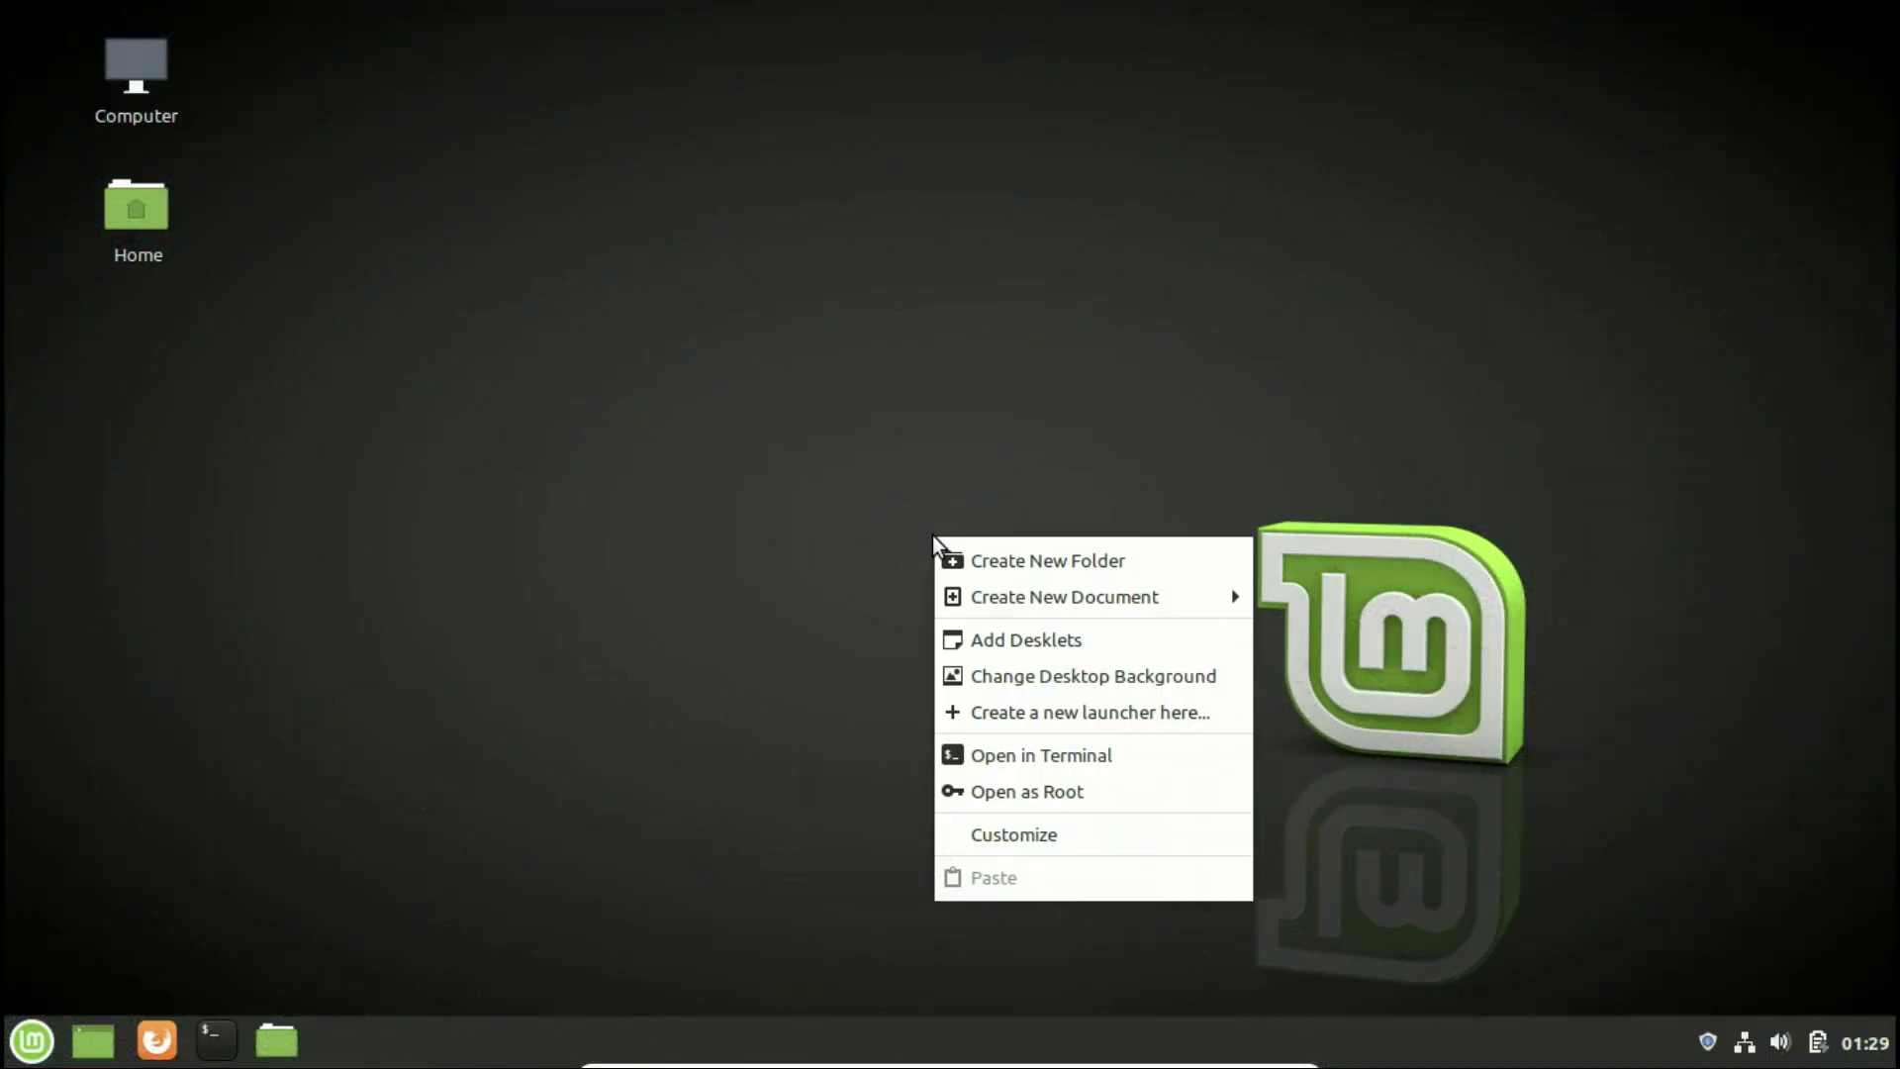
click(1042, 684)
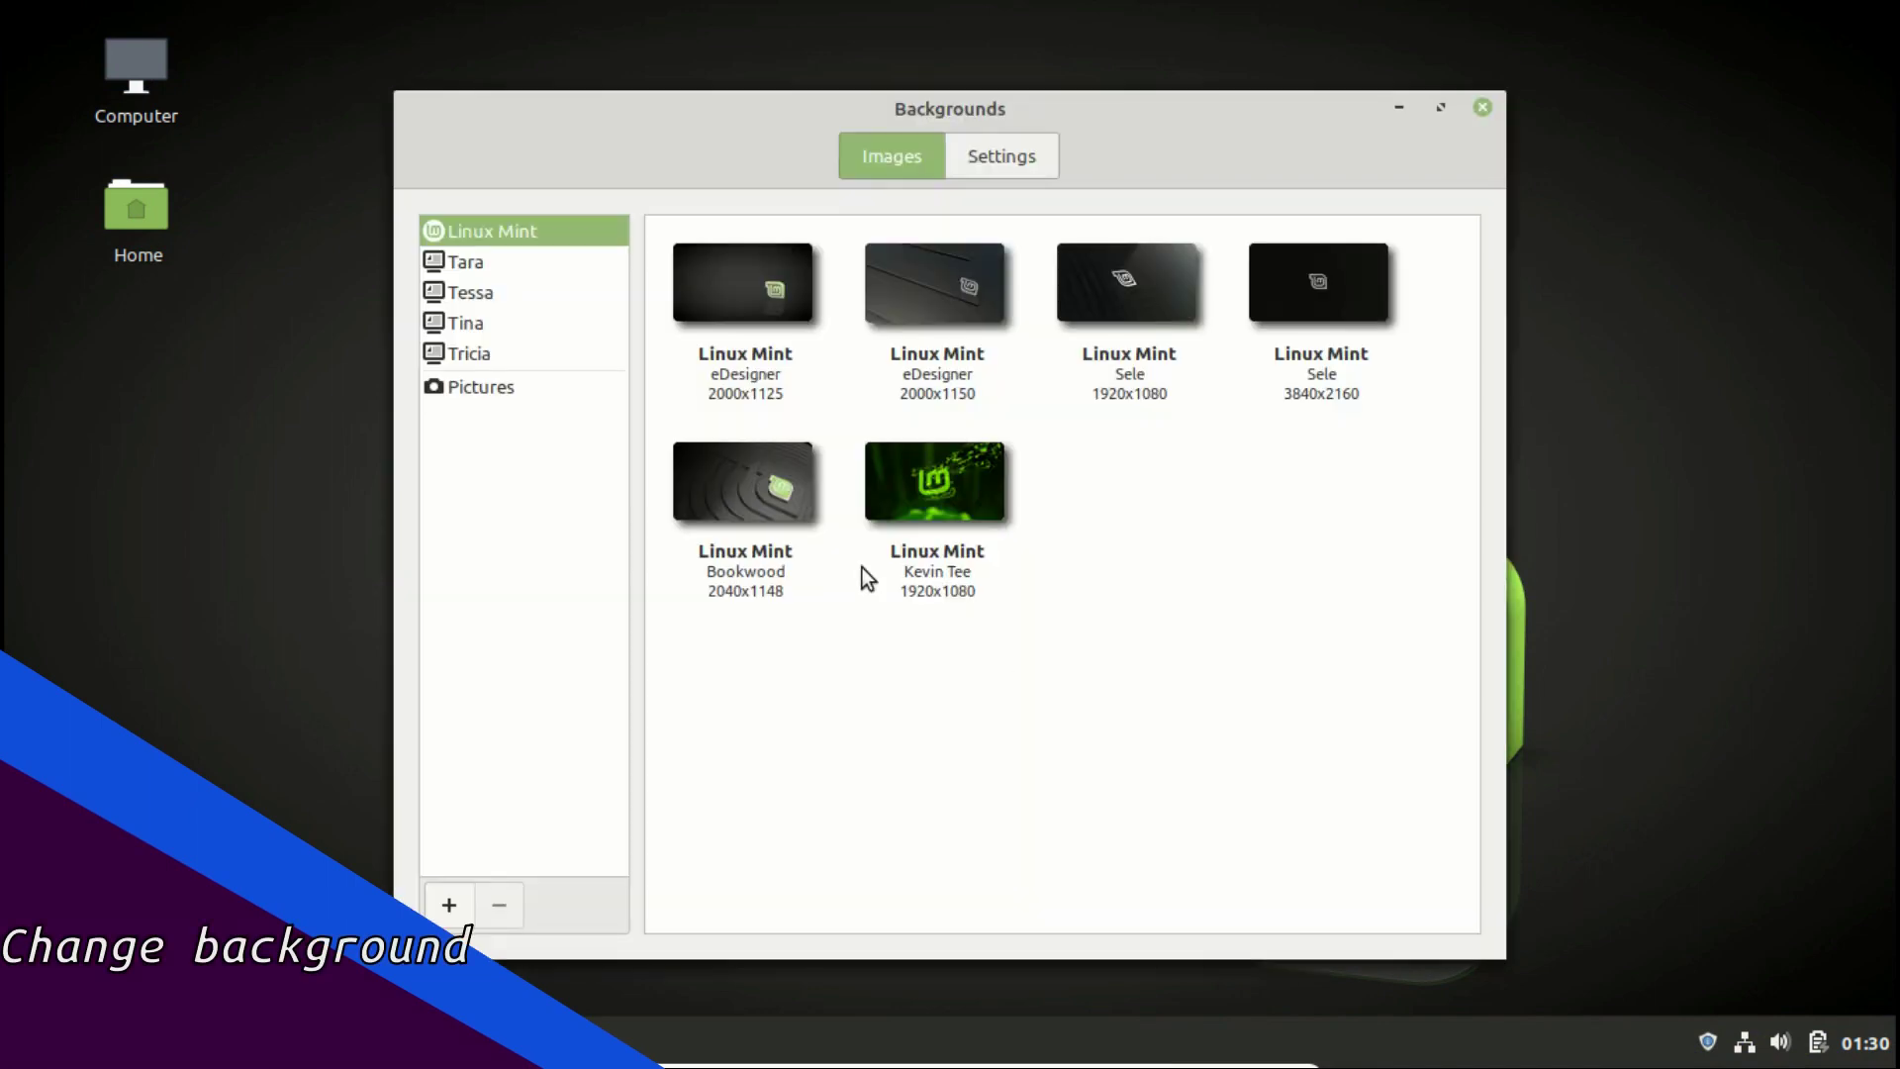
click(495, 265)
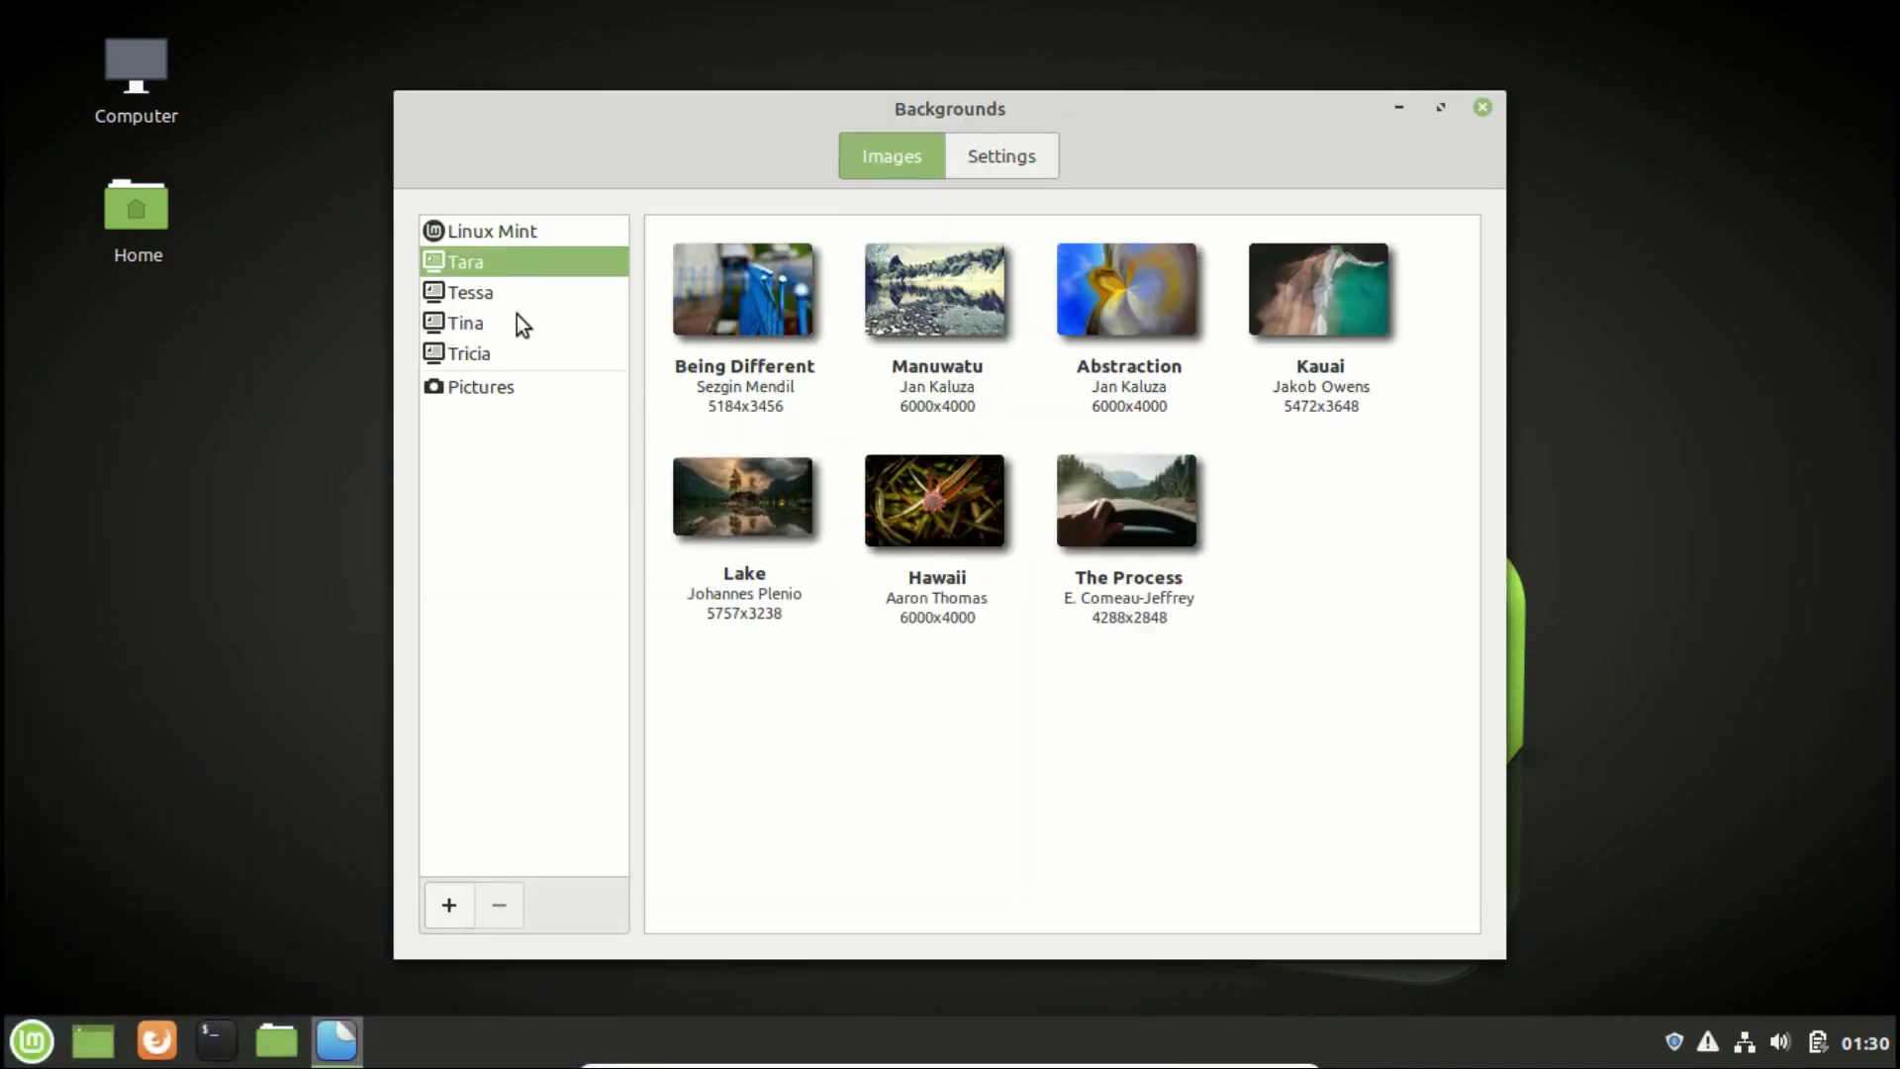
scroll(834, 604, down, 3)
click(1301, 593)
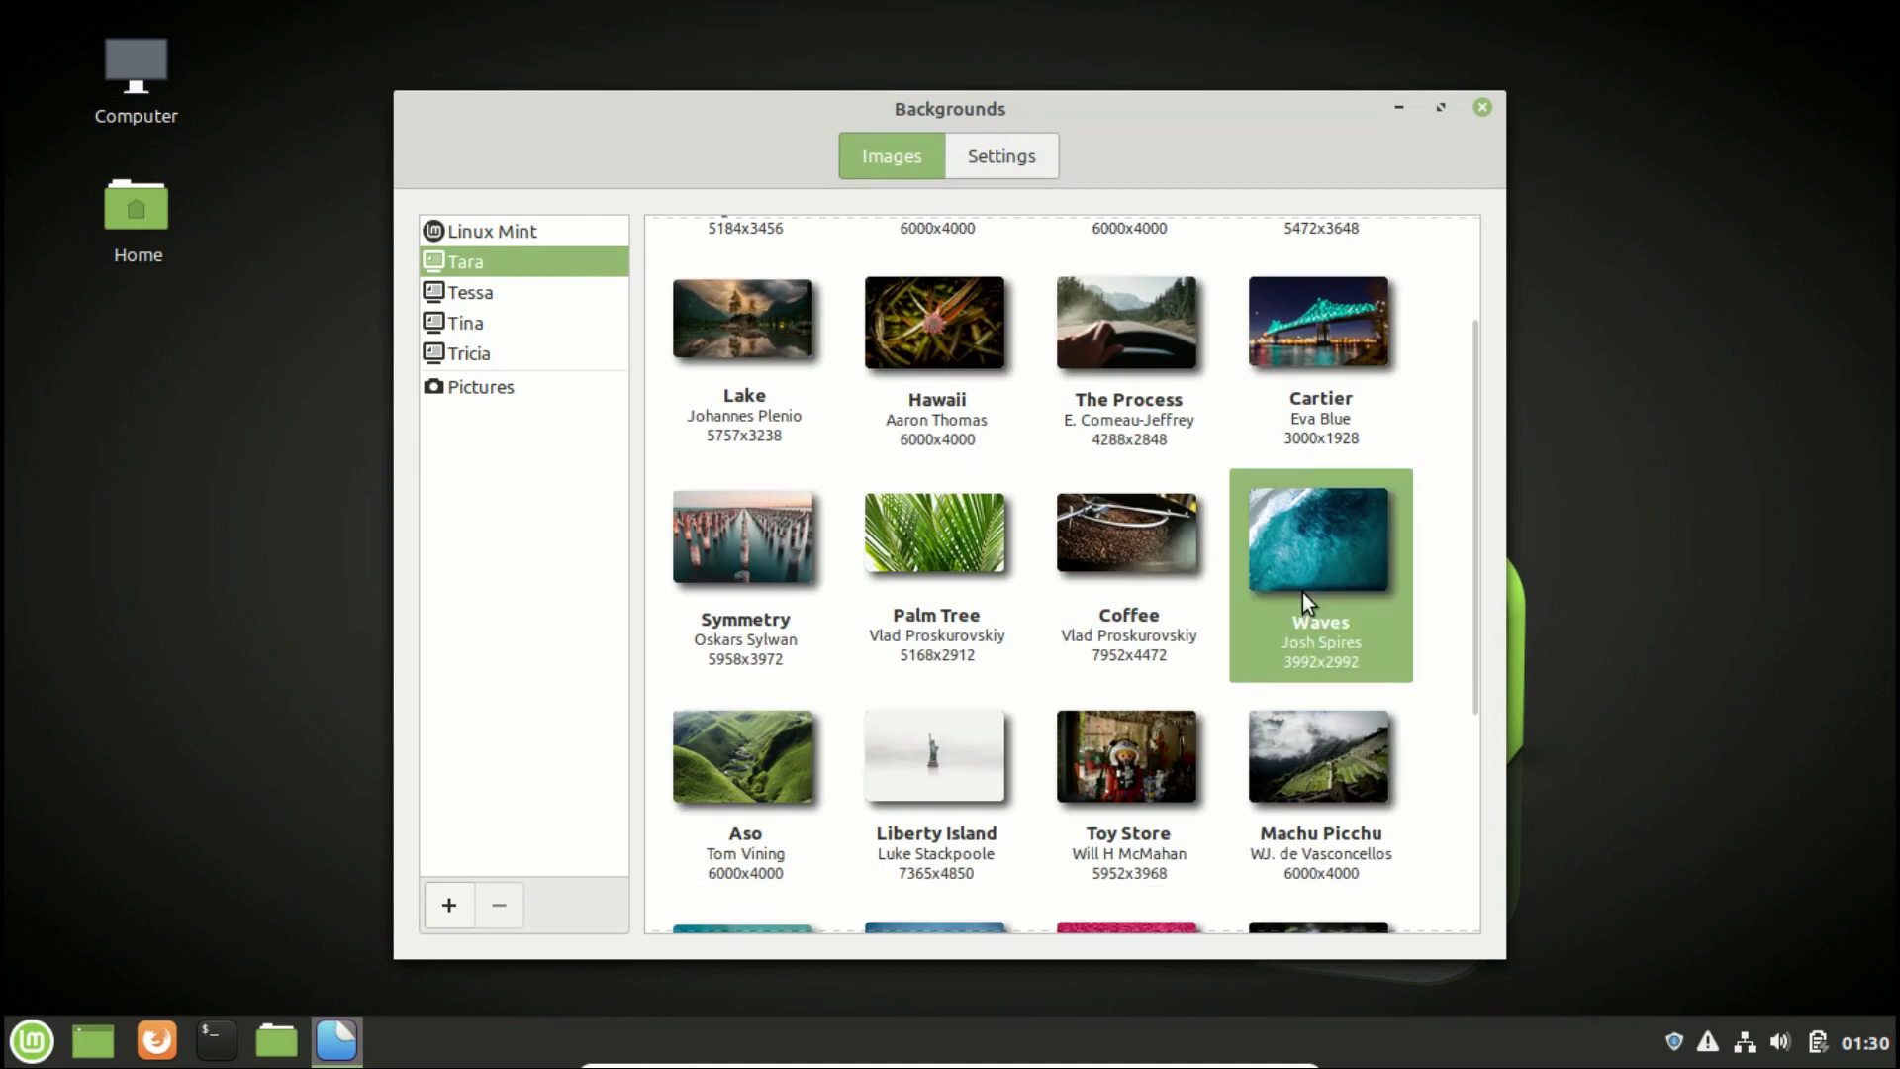
click(1482, 108)
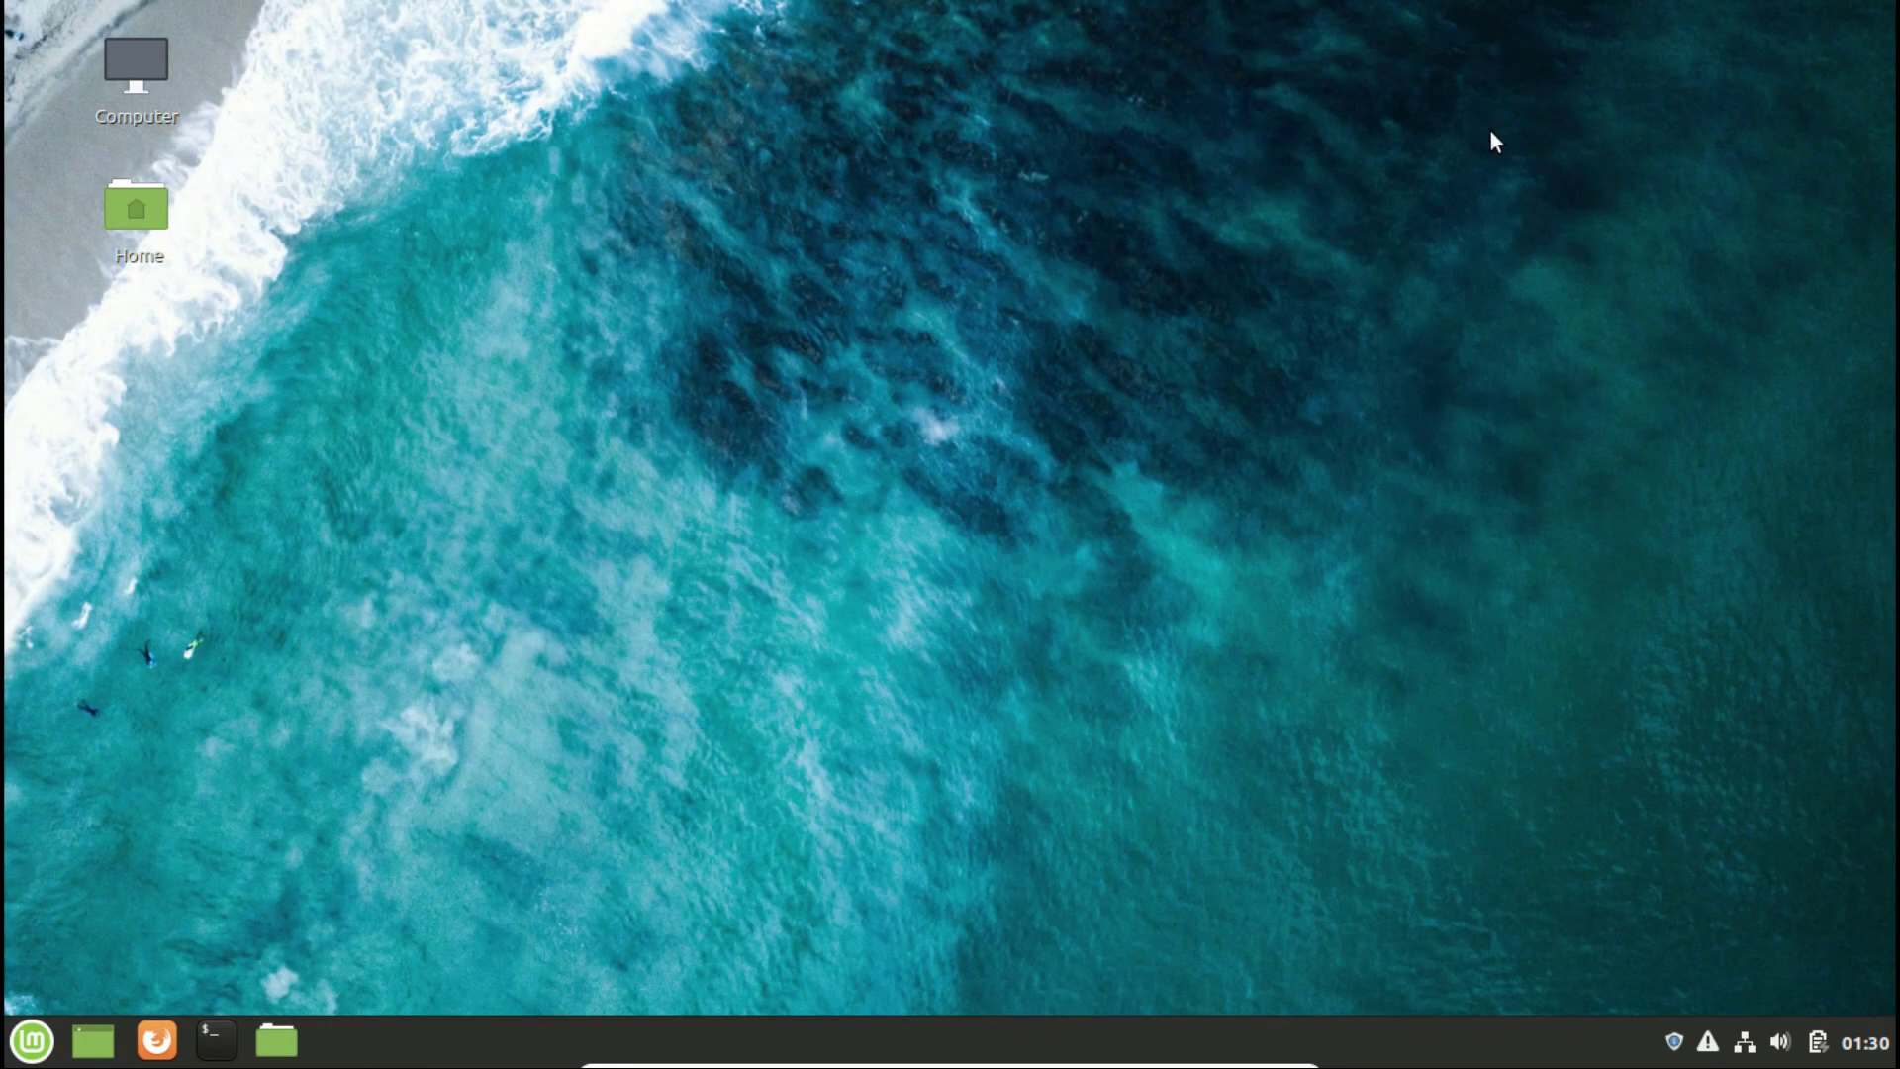
Move the panel from the bottom edge to the top of the screen
right_click(525, 1036)
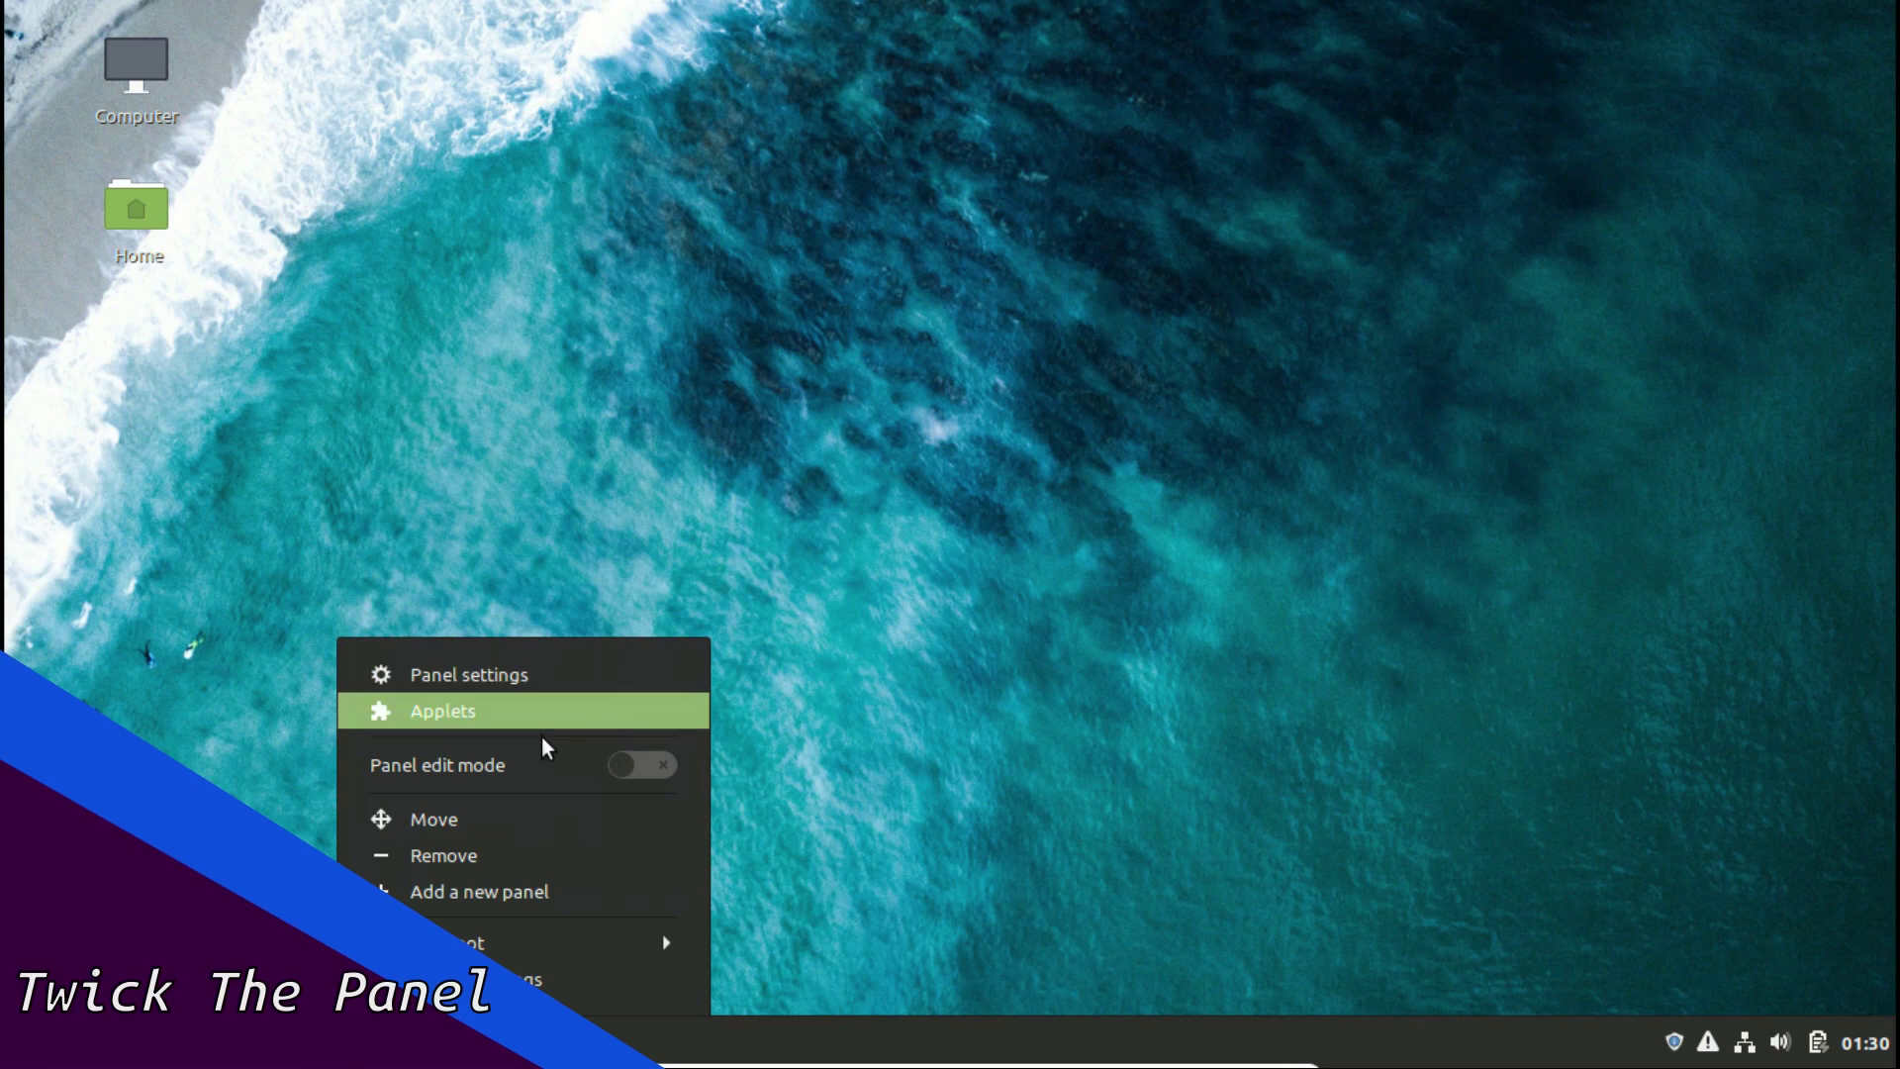
click(541, 833)
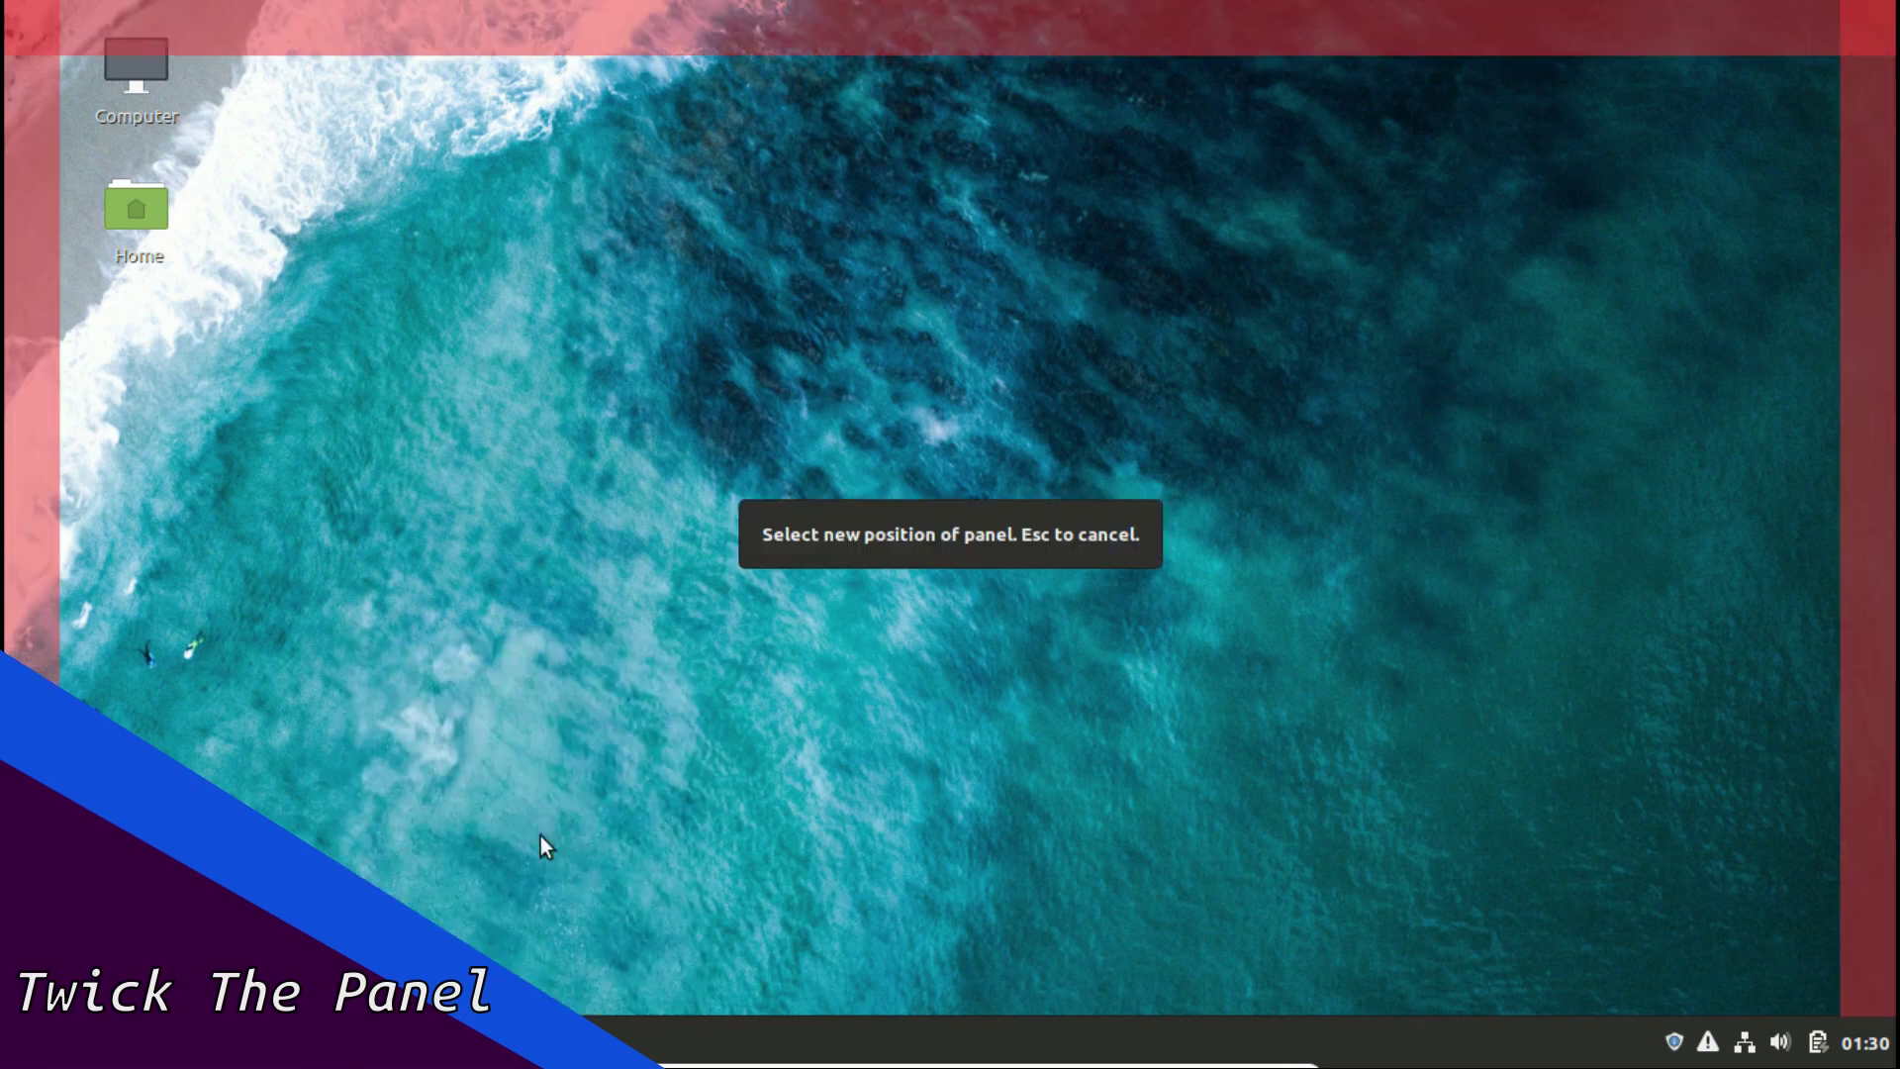
click(678, 40)
In Panel settings, choose intelligent auto-hide and lower the panel height to 25
right_click(555, 30)
click(515, 91)
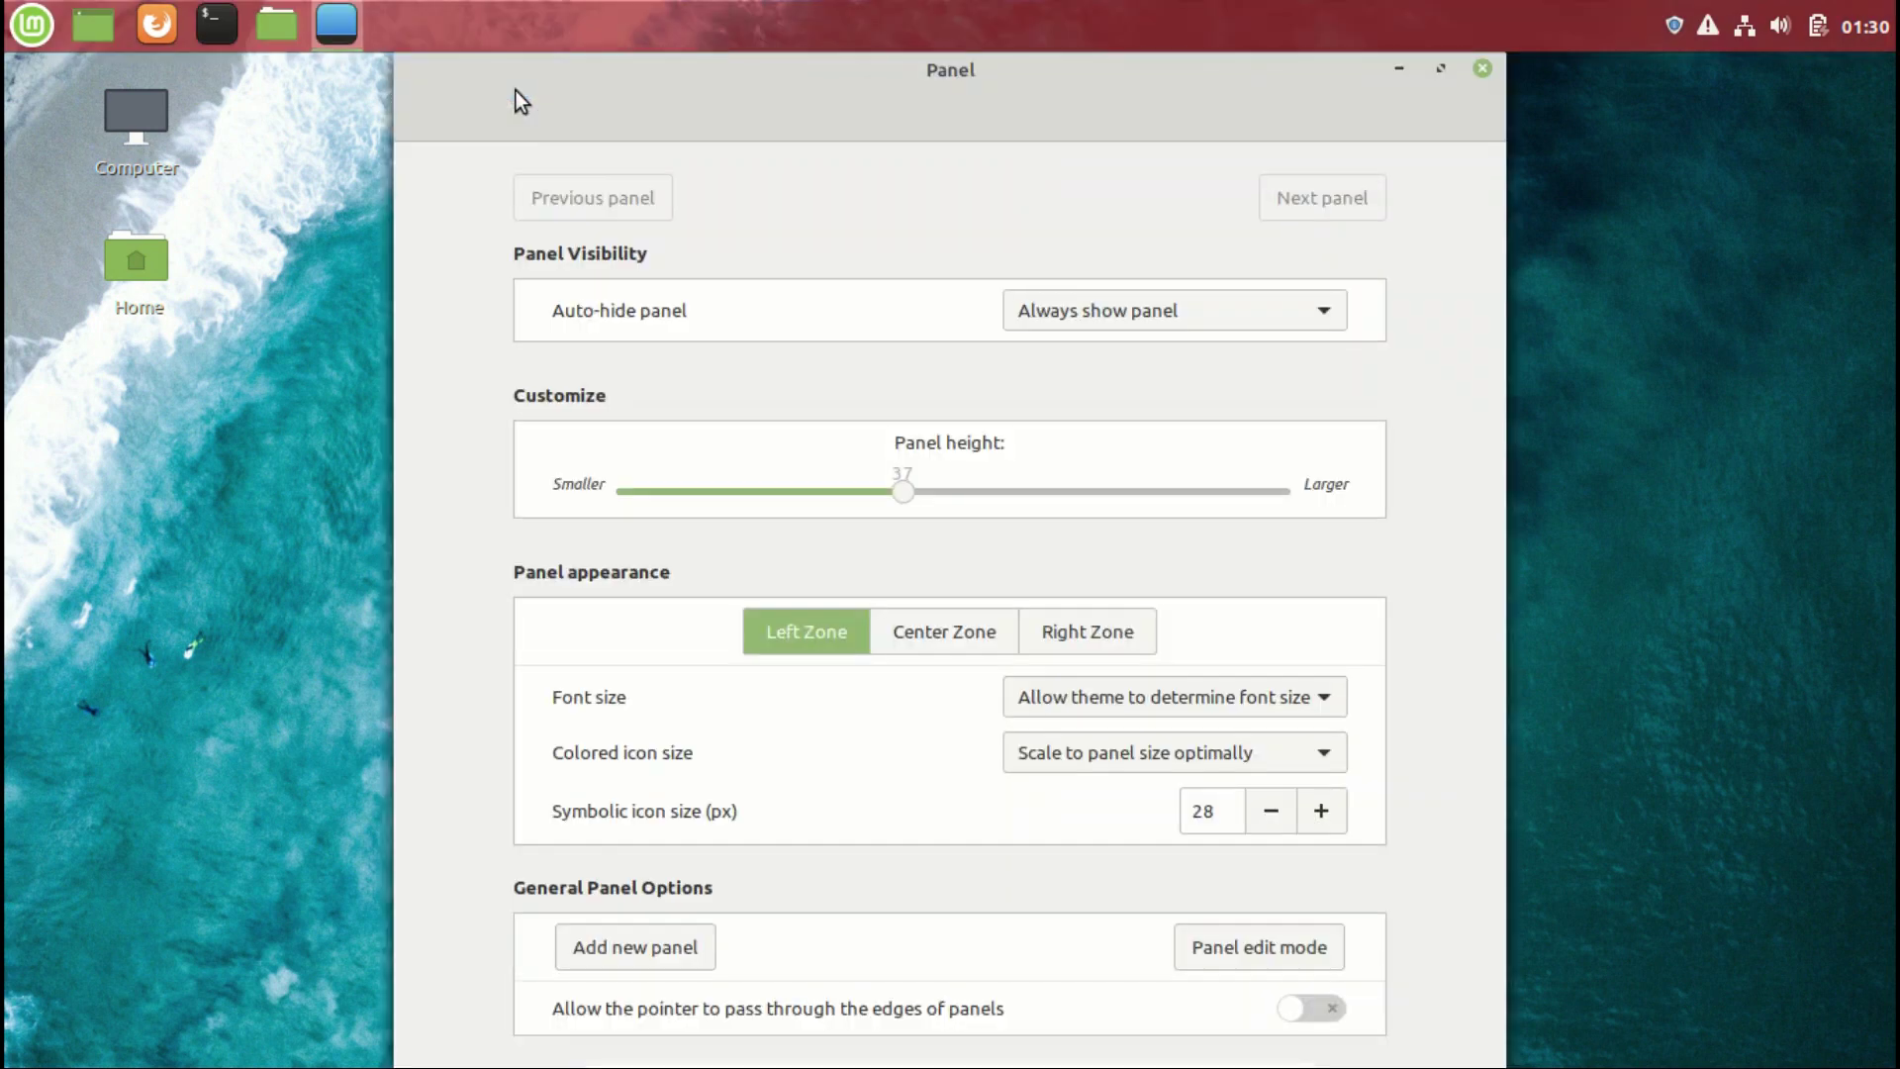
click(1074, 314)
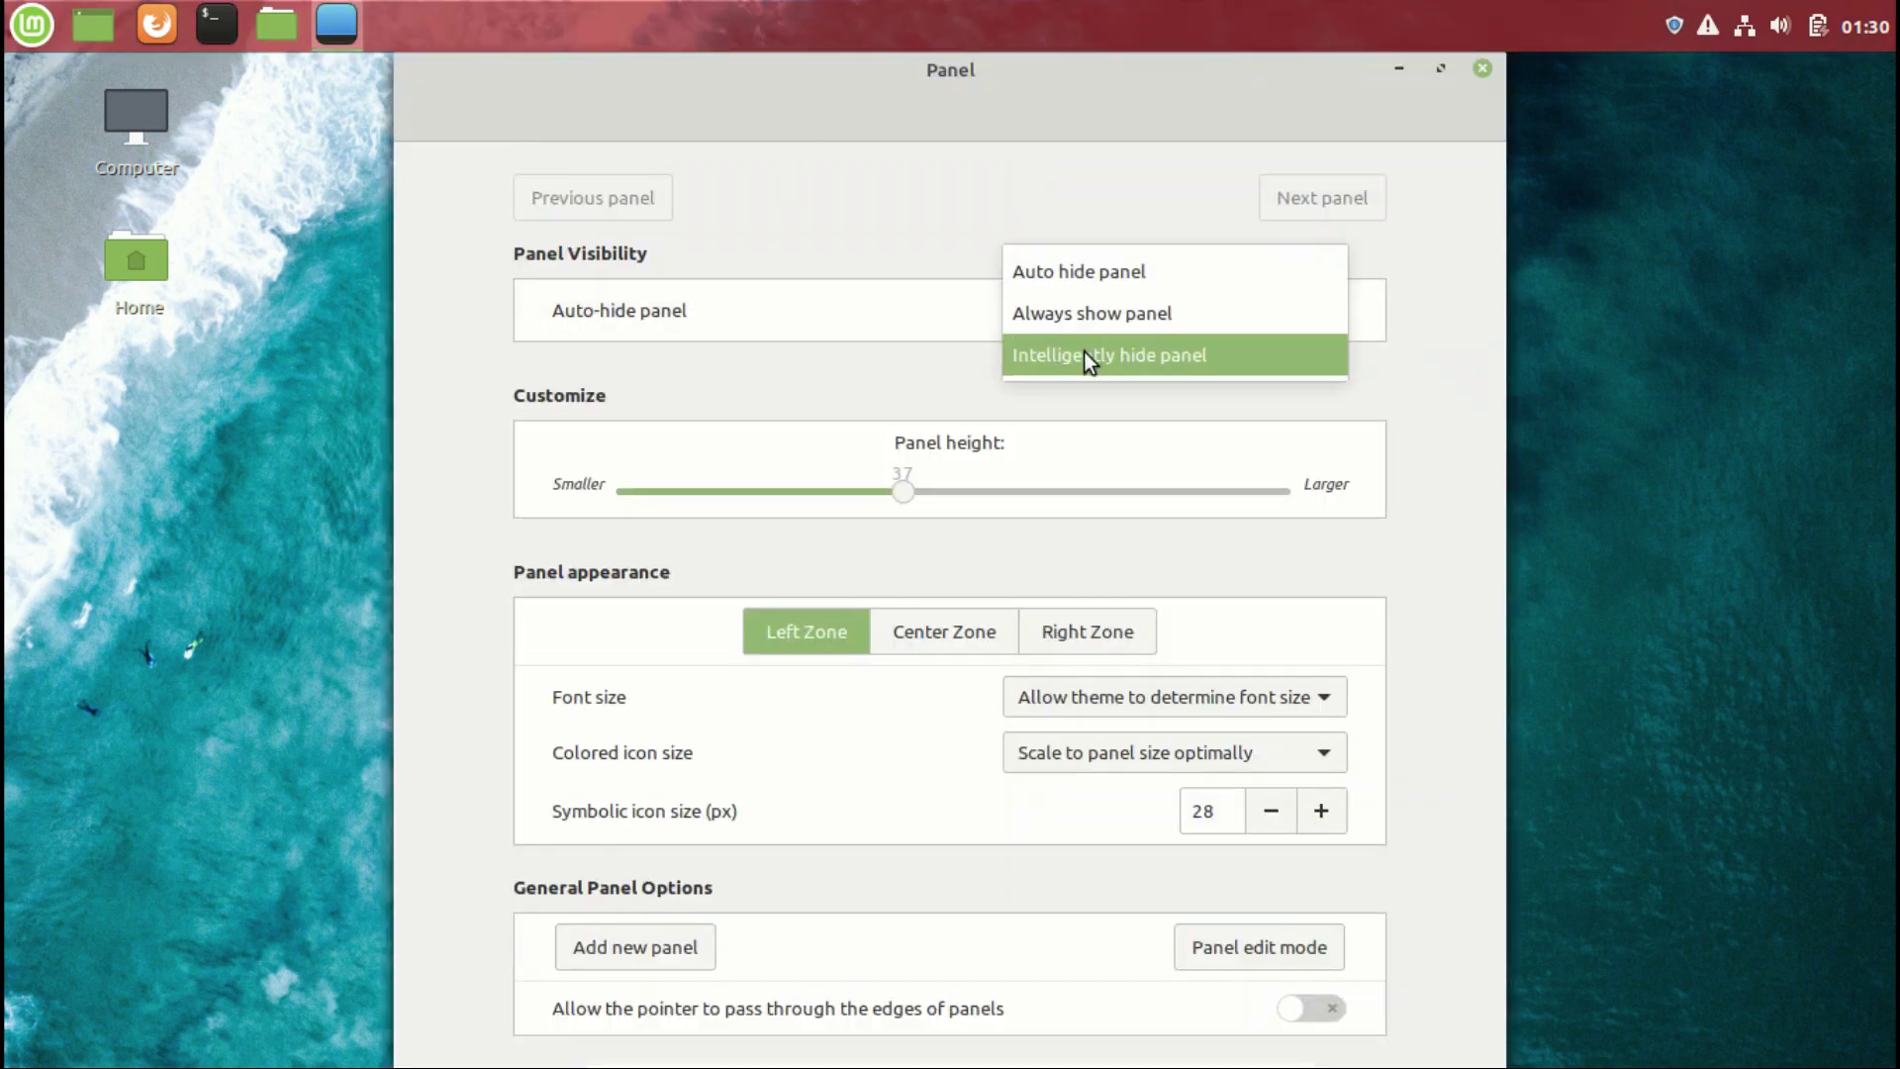
click(1083, 351)
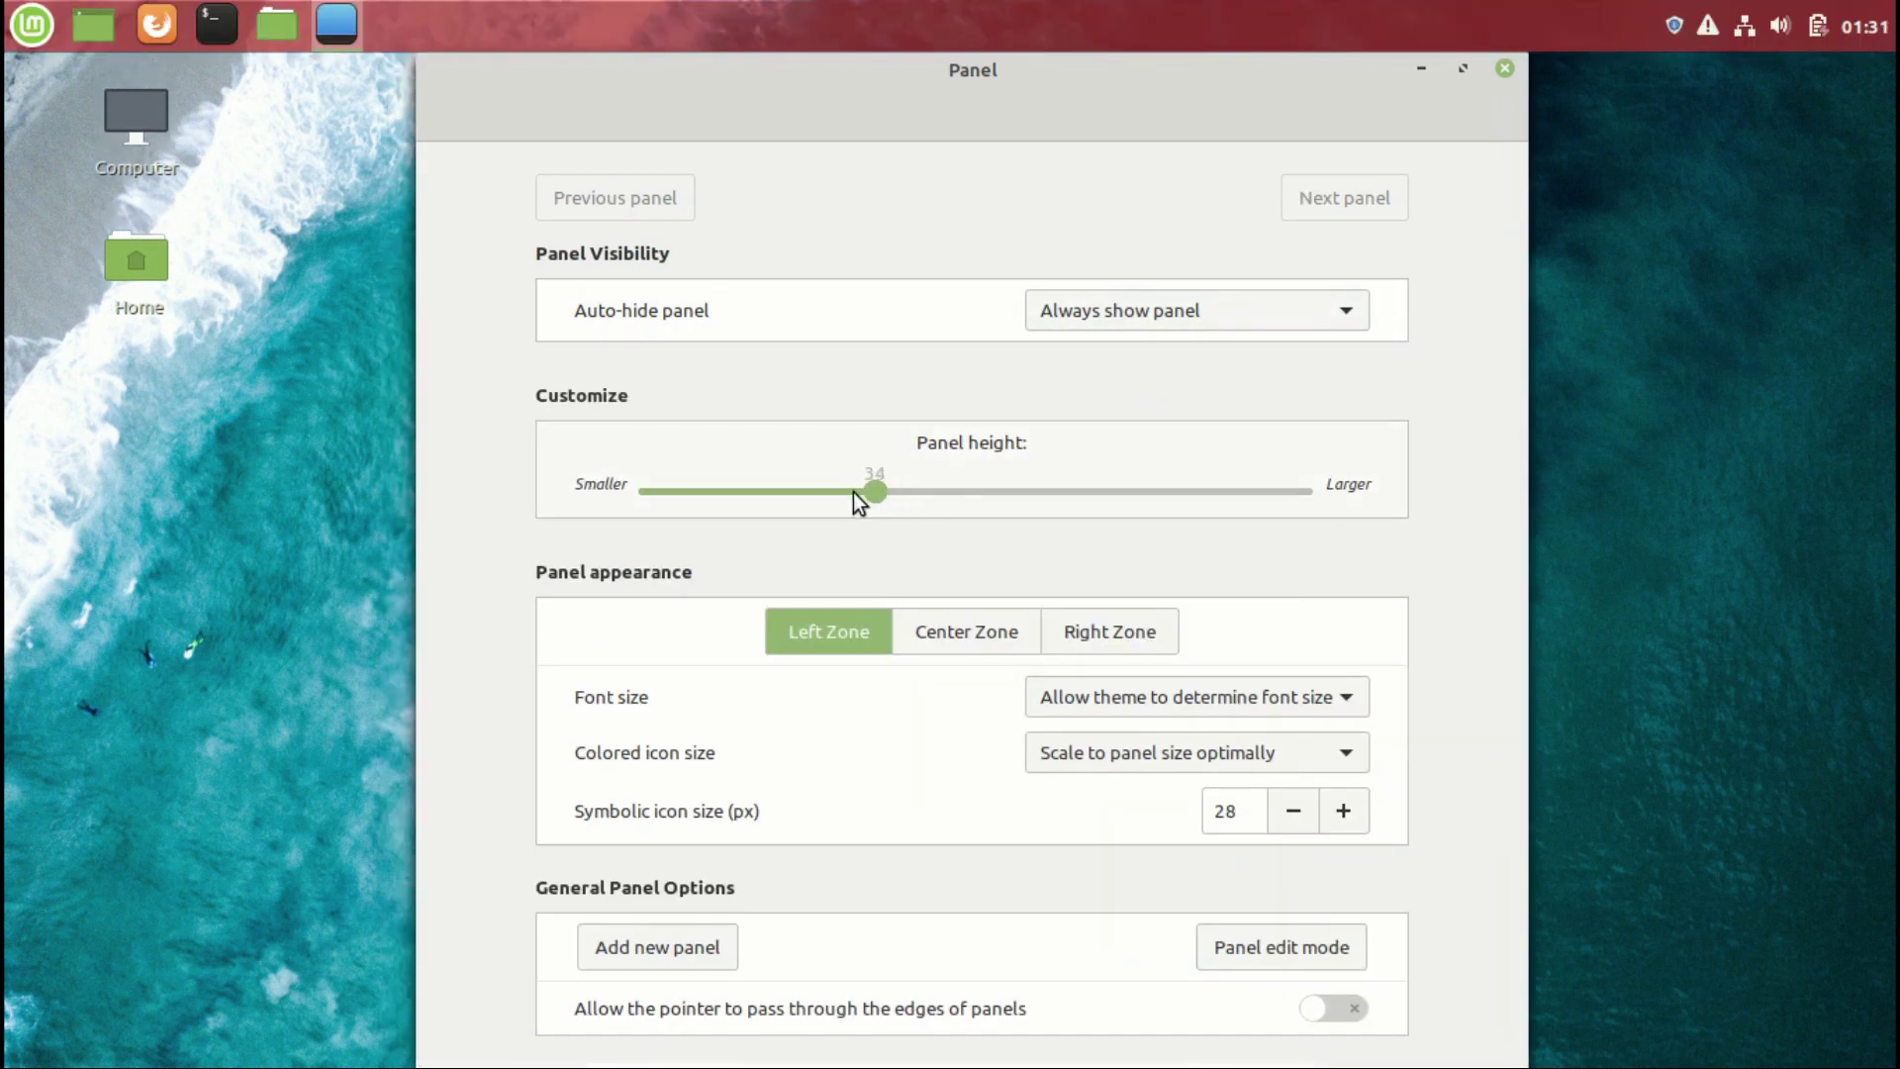
drag(854, 491, 727, 470)
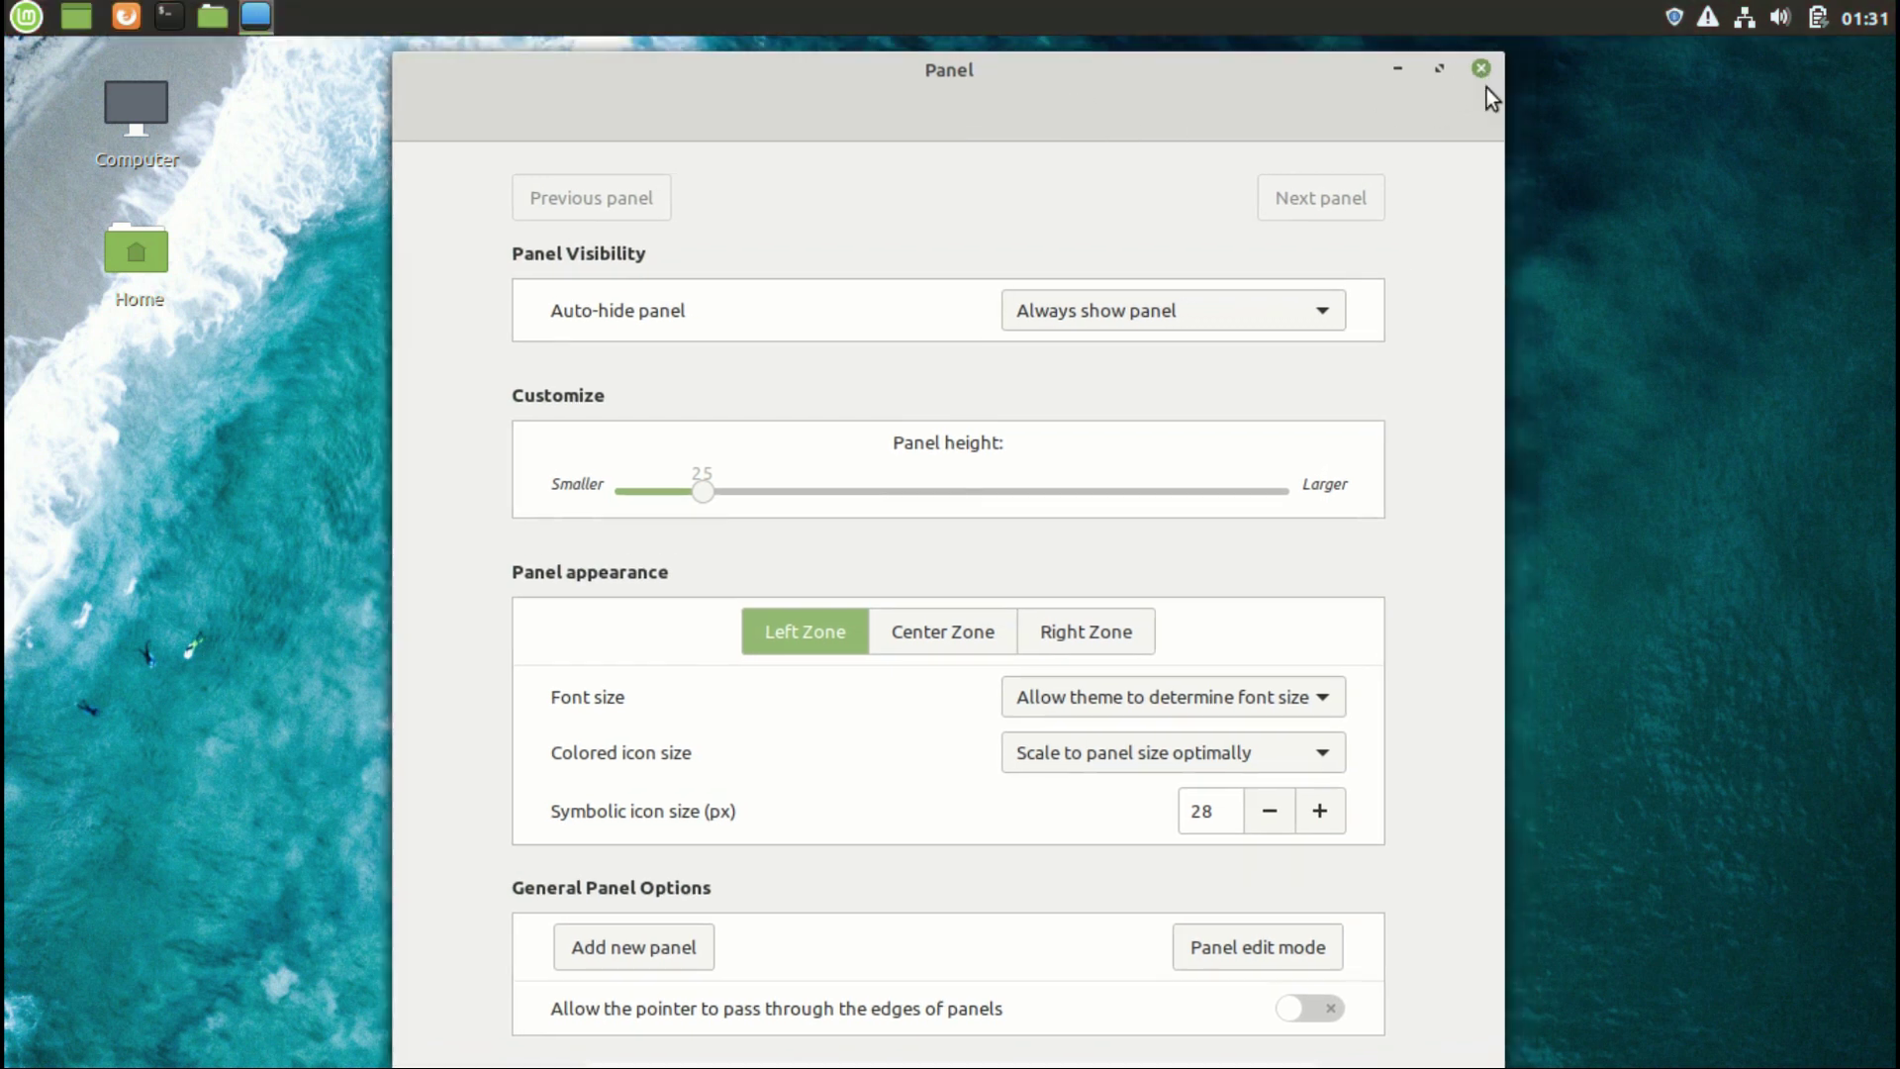
Install Docky in a new terminal with sudo apt install docky
click(1504, 51)
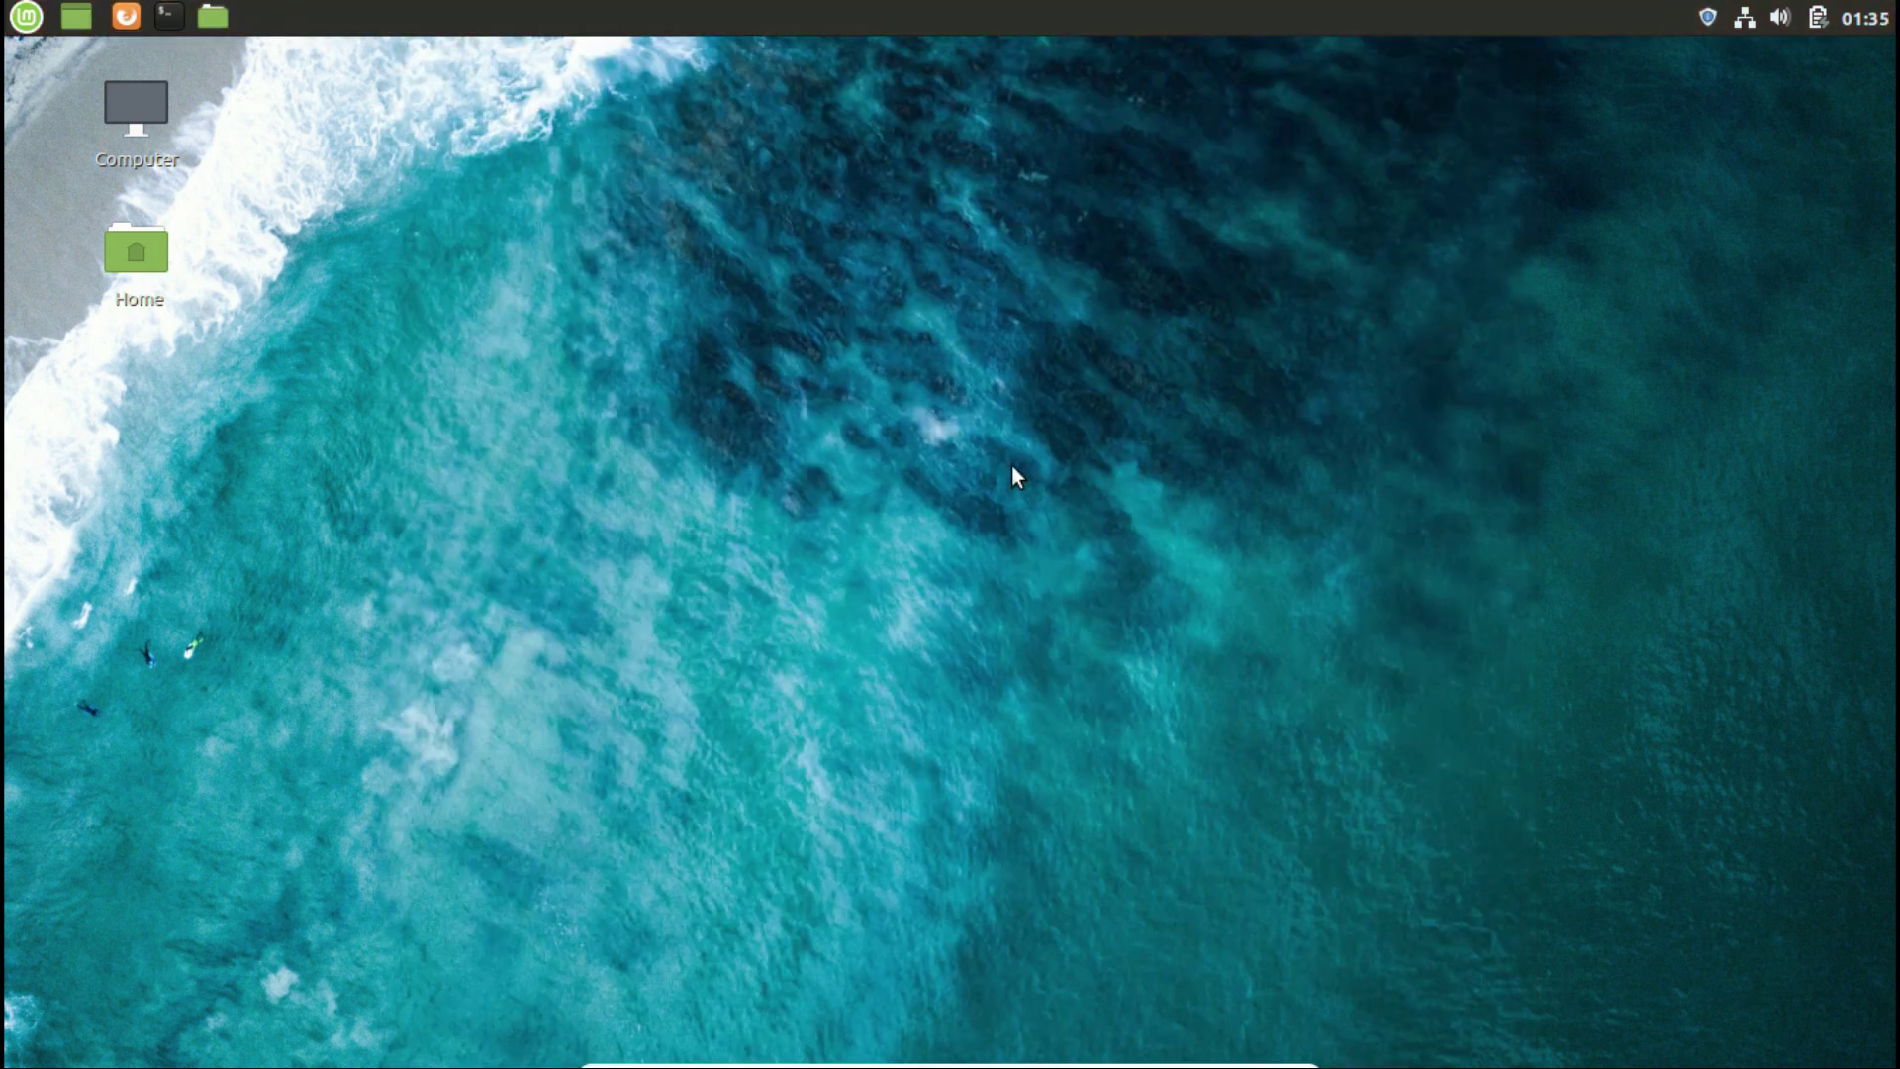
key(ctrl+alt+t)
key(ctrl+l)
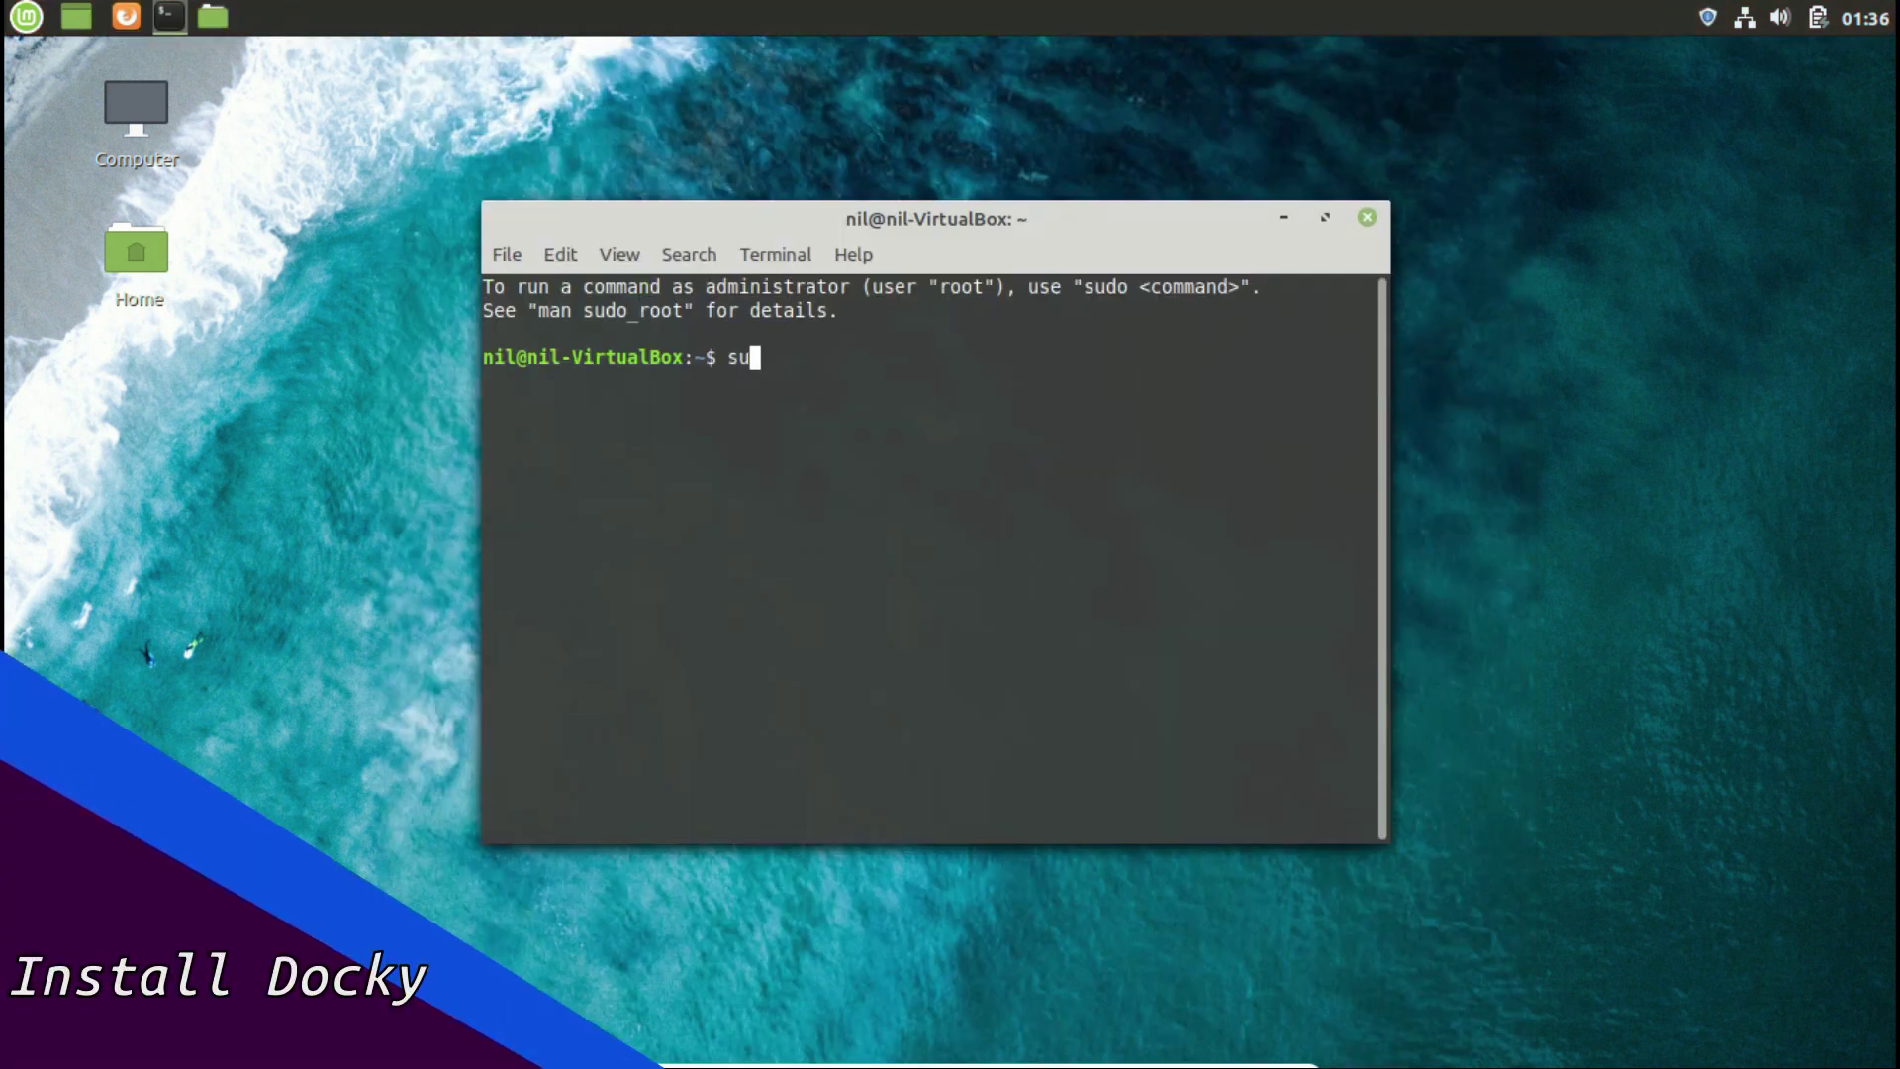
text(sudo apt install dock)
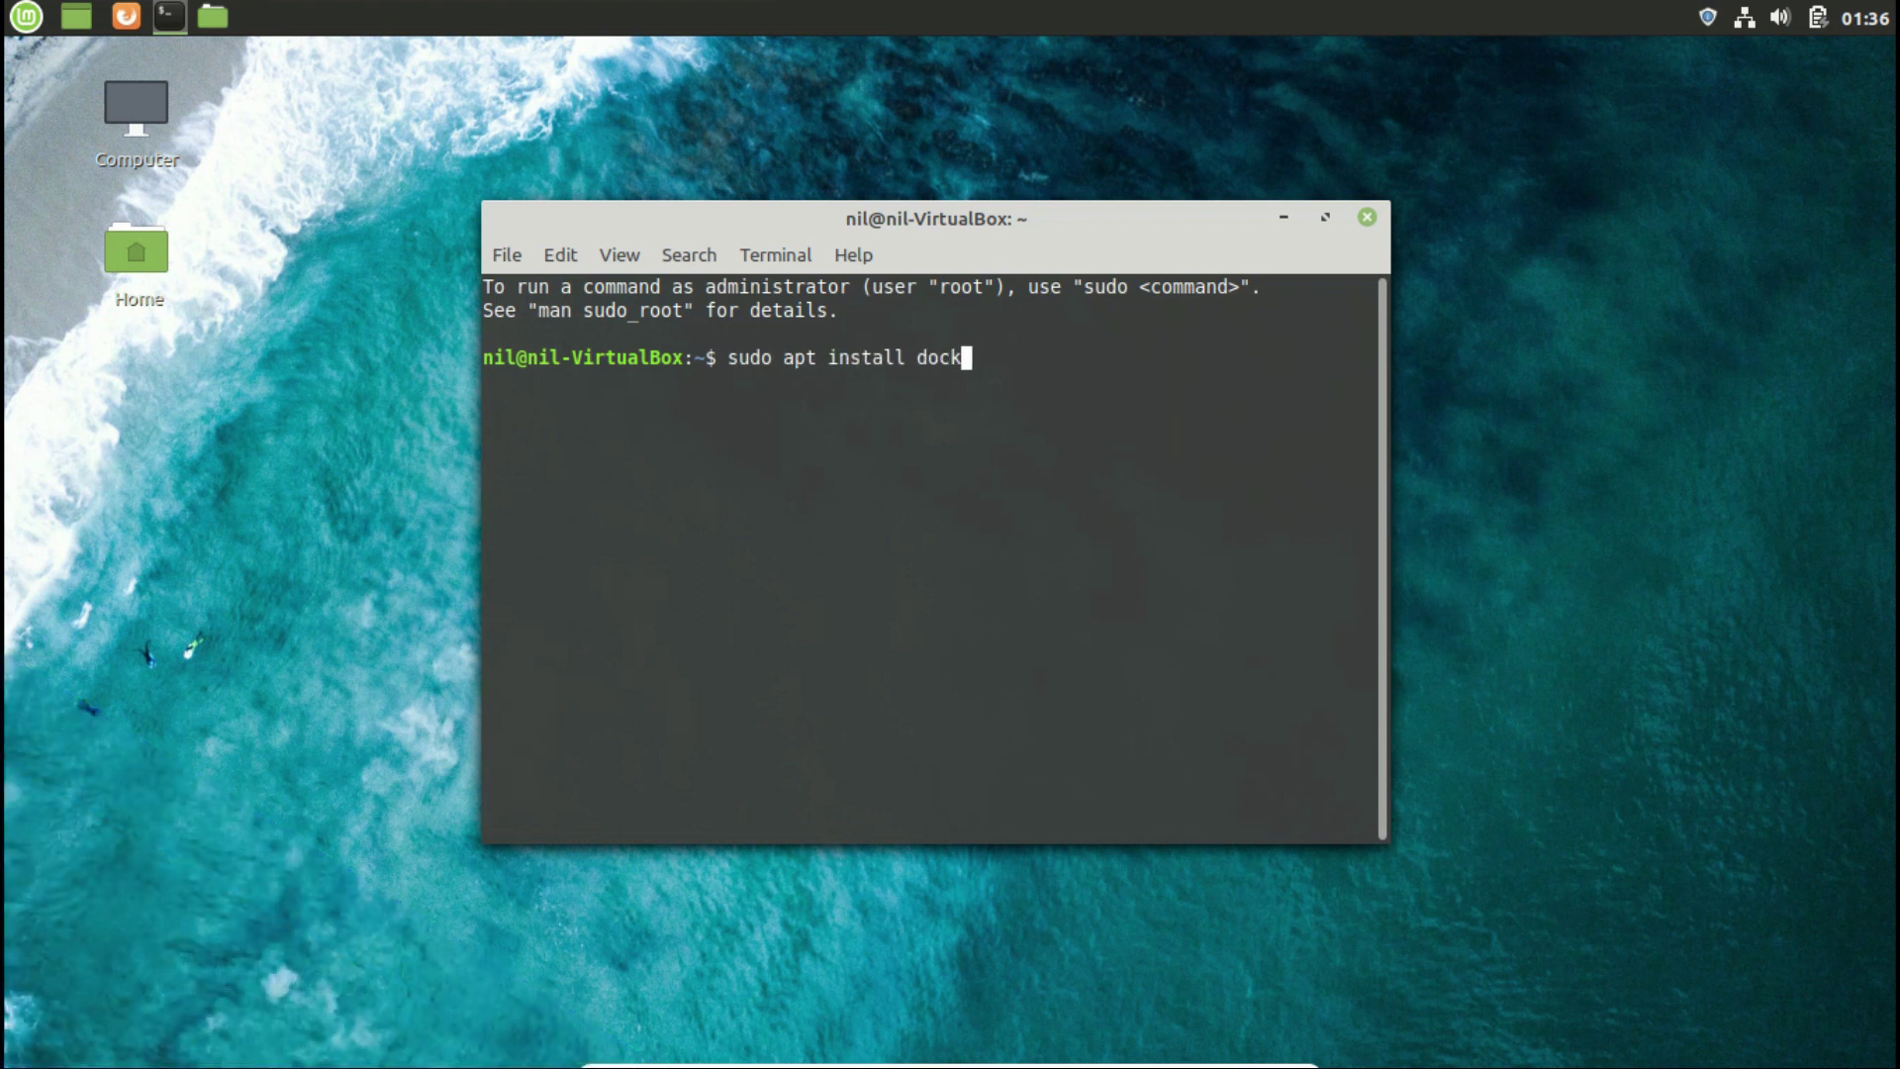
text(y)
key(Return)
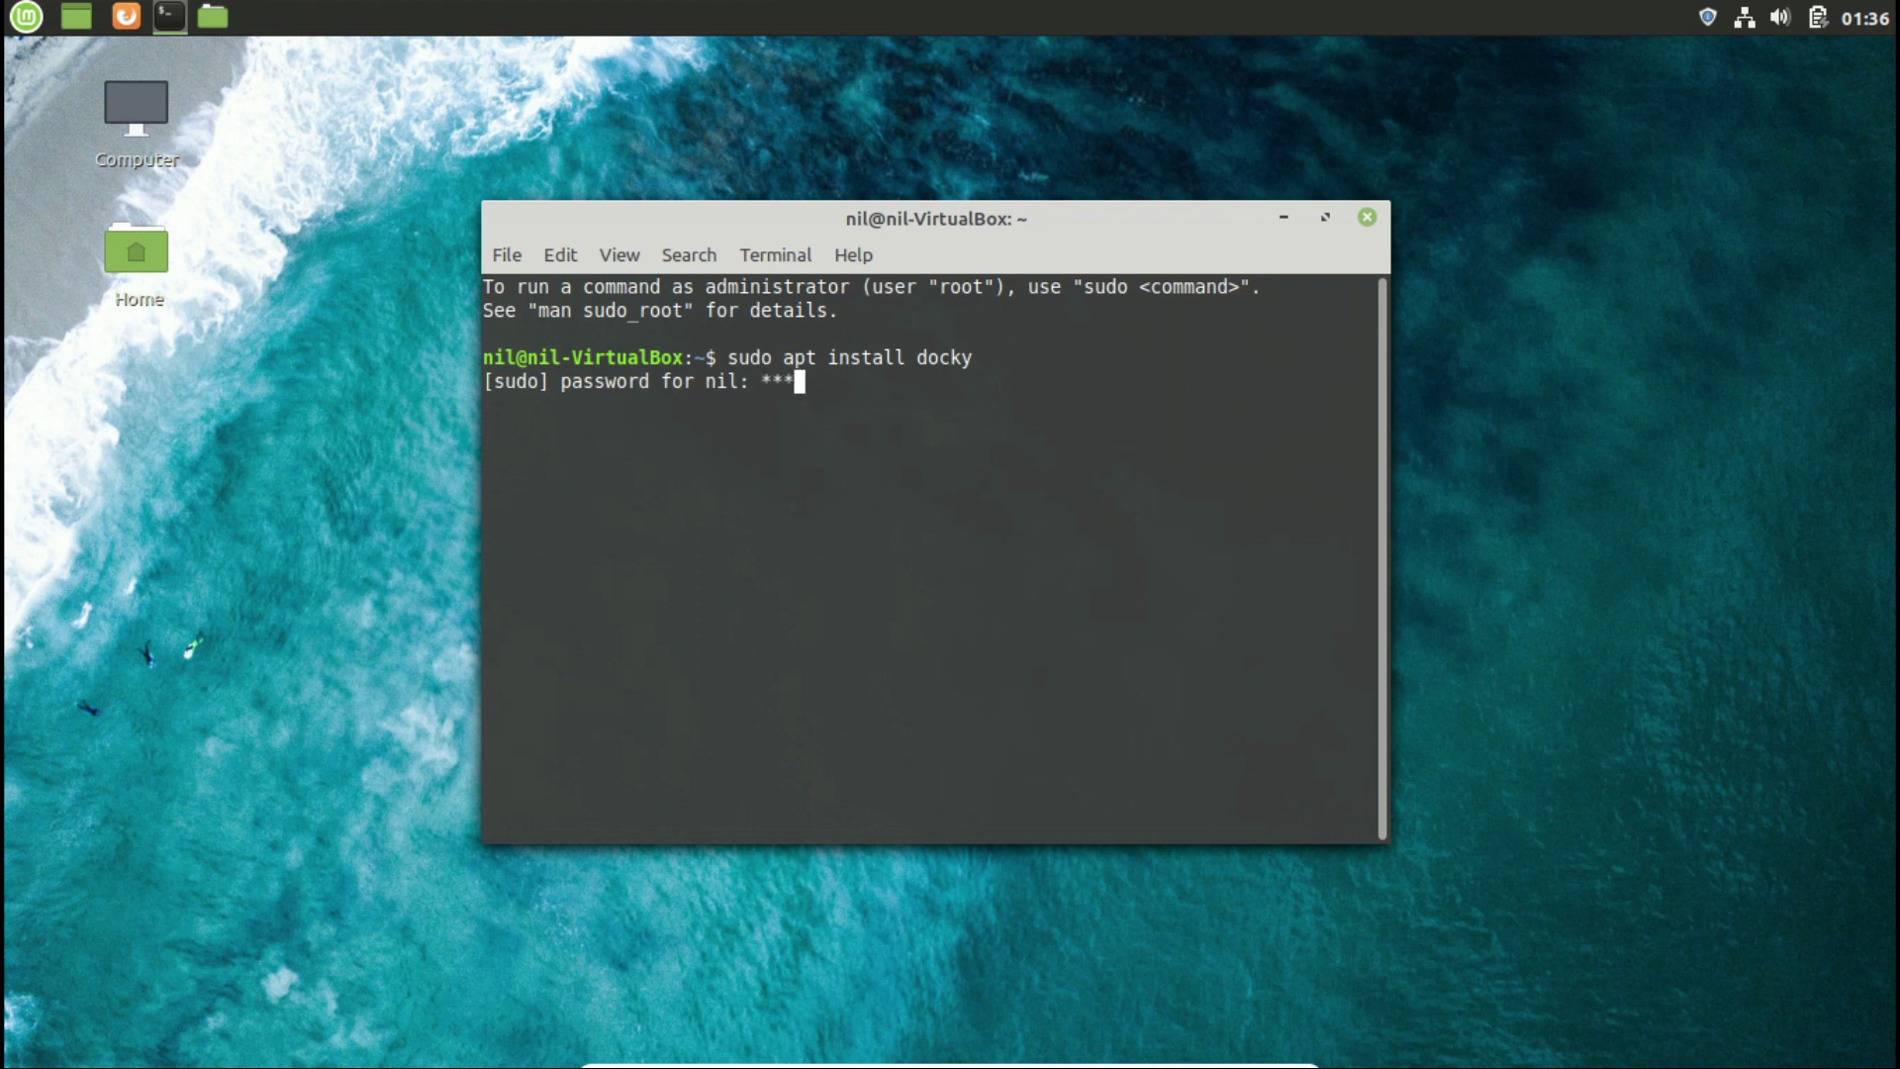
key(Return)
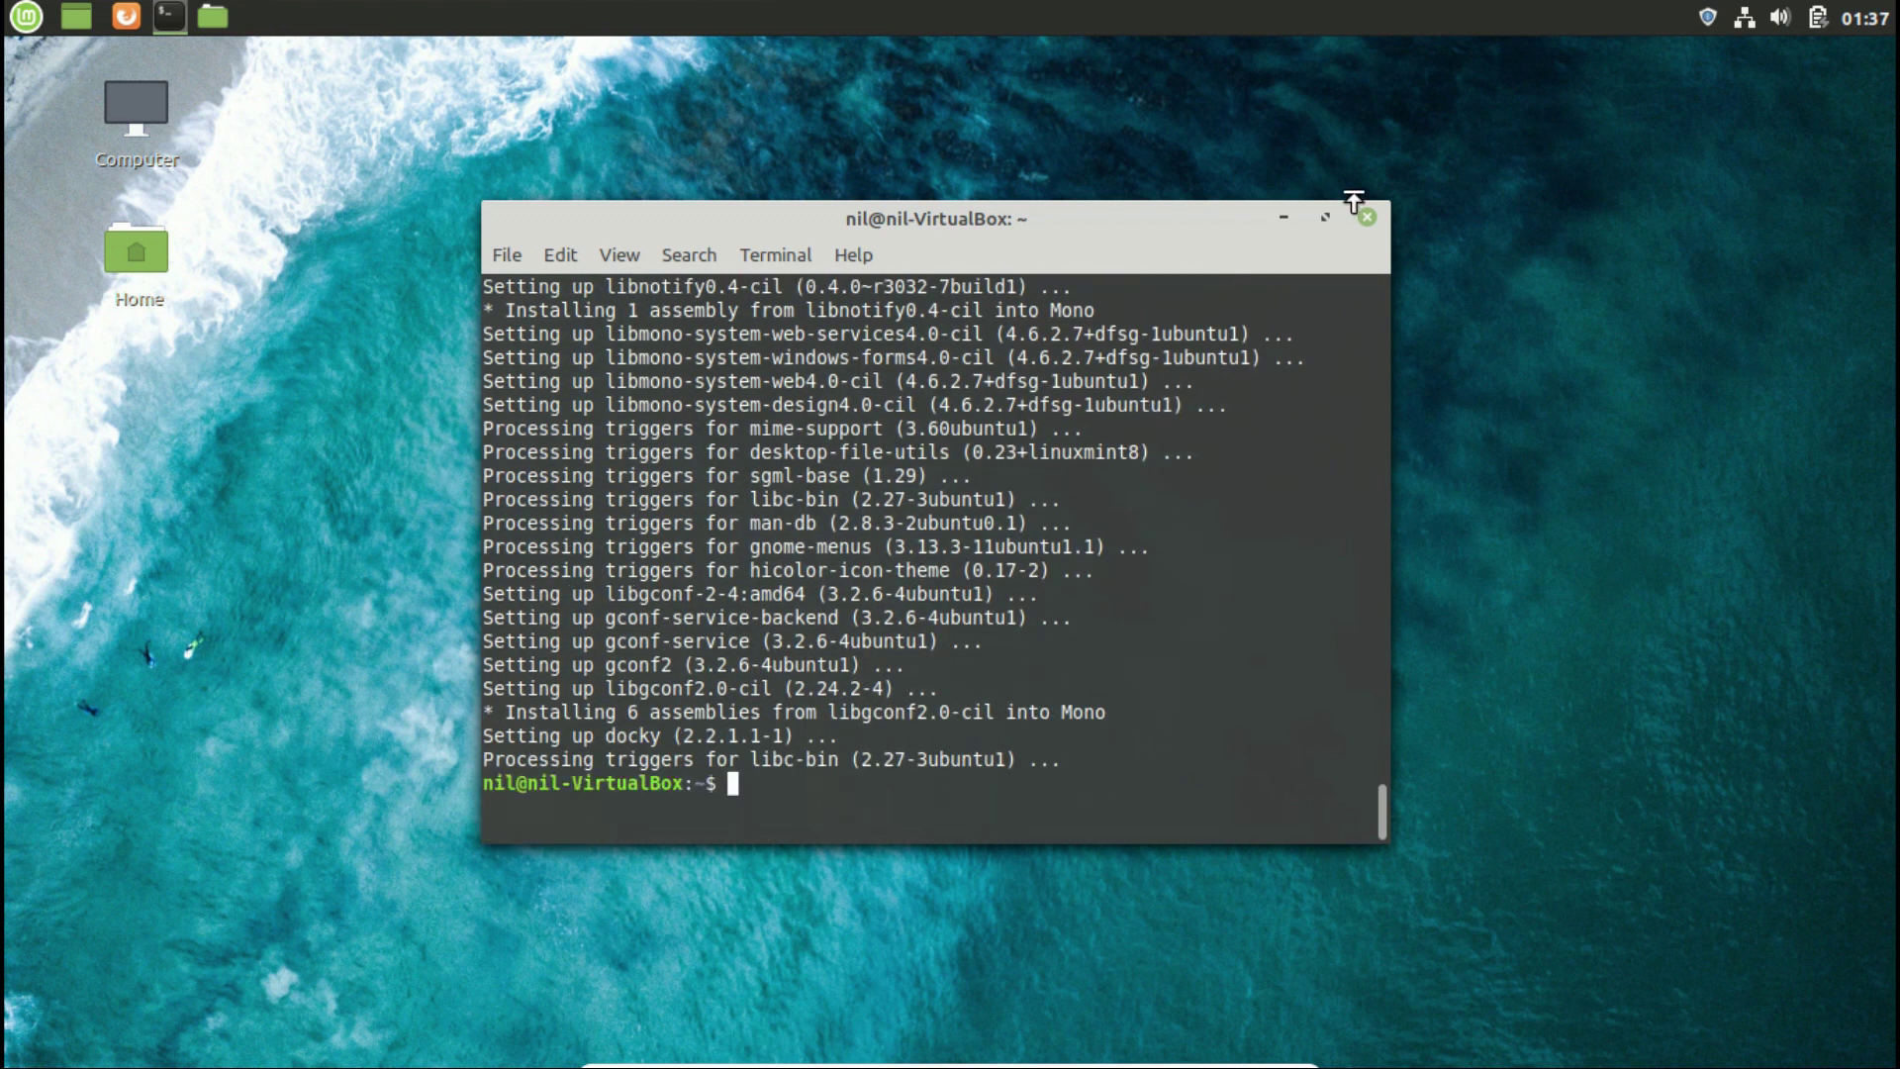
click(1366, 217)
Launch Docky by searching 'dock' in the application menu
click(24, 18)
text(docky)
key(Return)
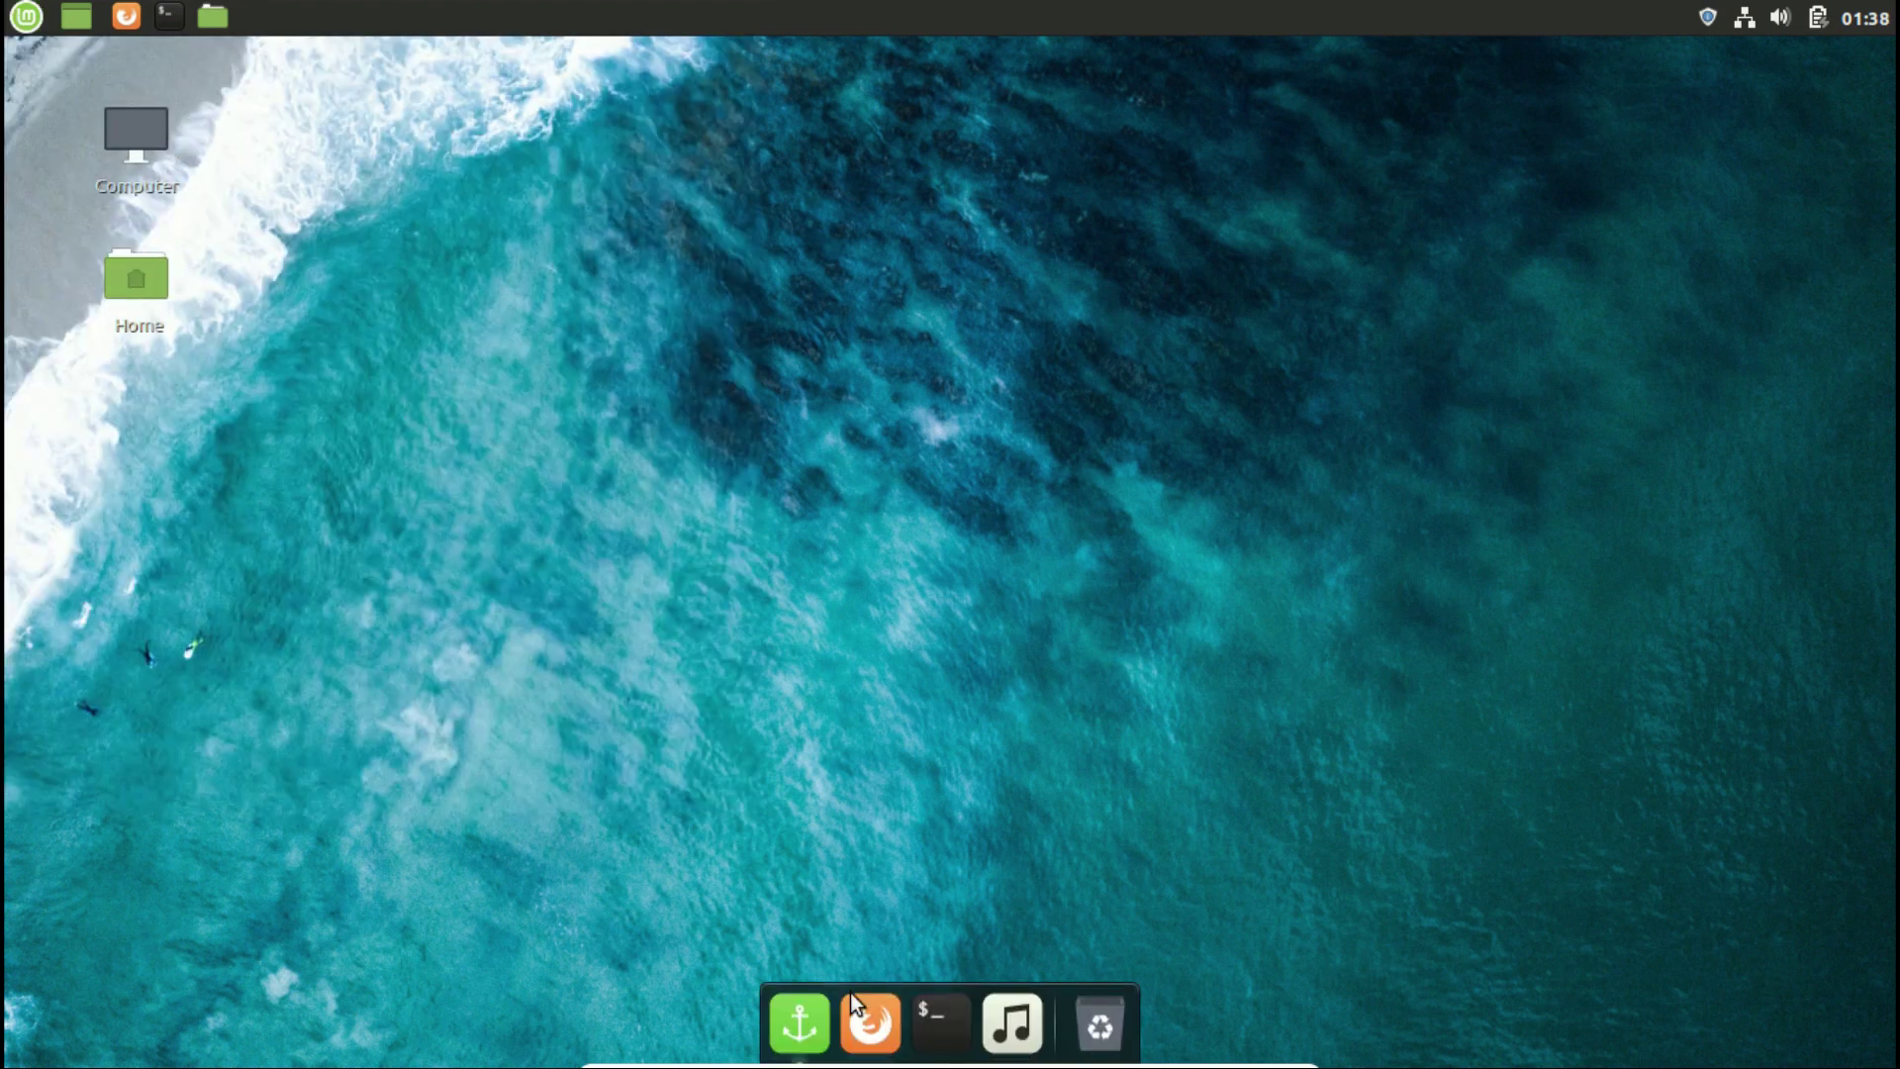
In Docky Settings, enable 3D Background, set zoom to 136% and choose the Transparent theme
click(797, 1010)
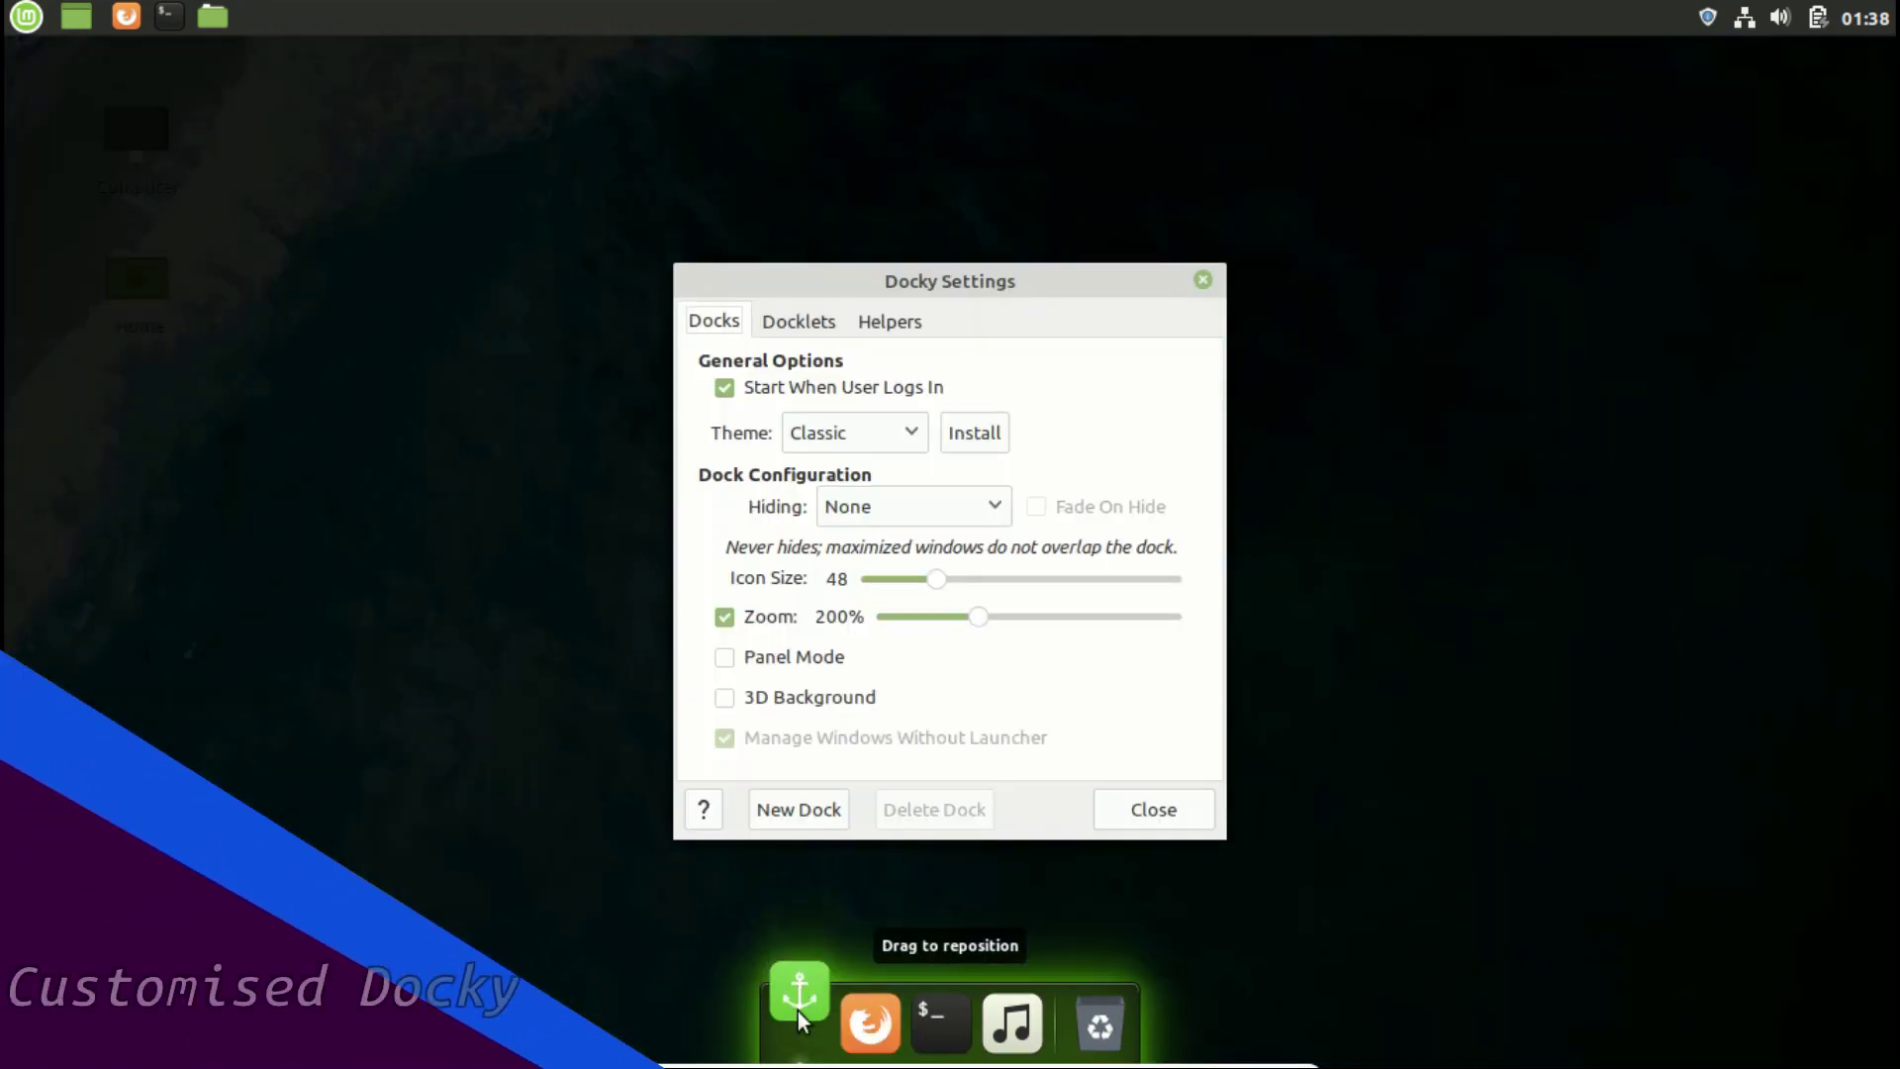
click(760, 701)
drag(962, 619, 909, 618)
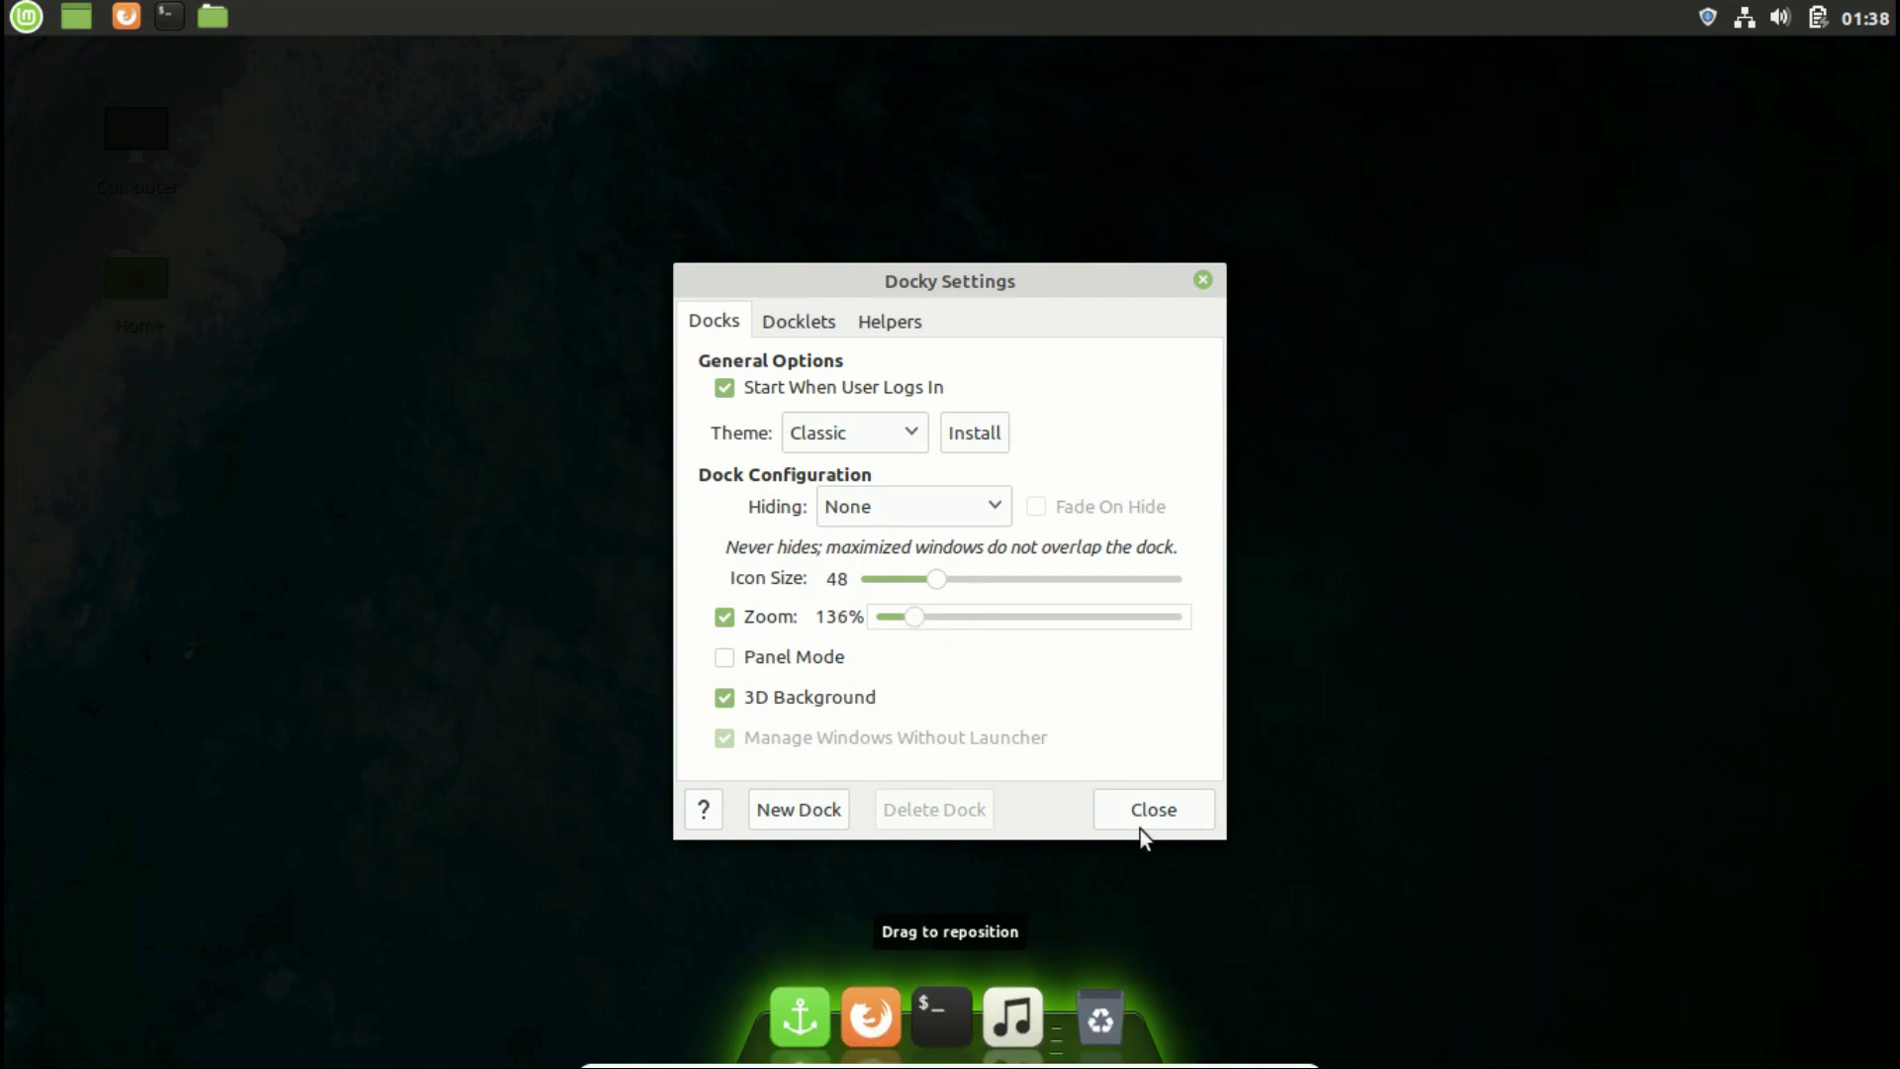
click(878, 432)
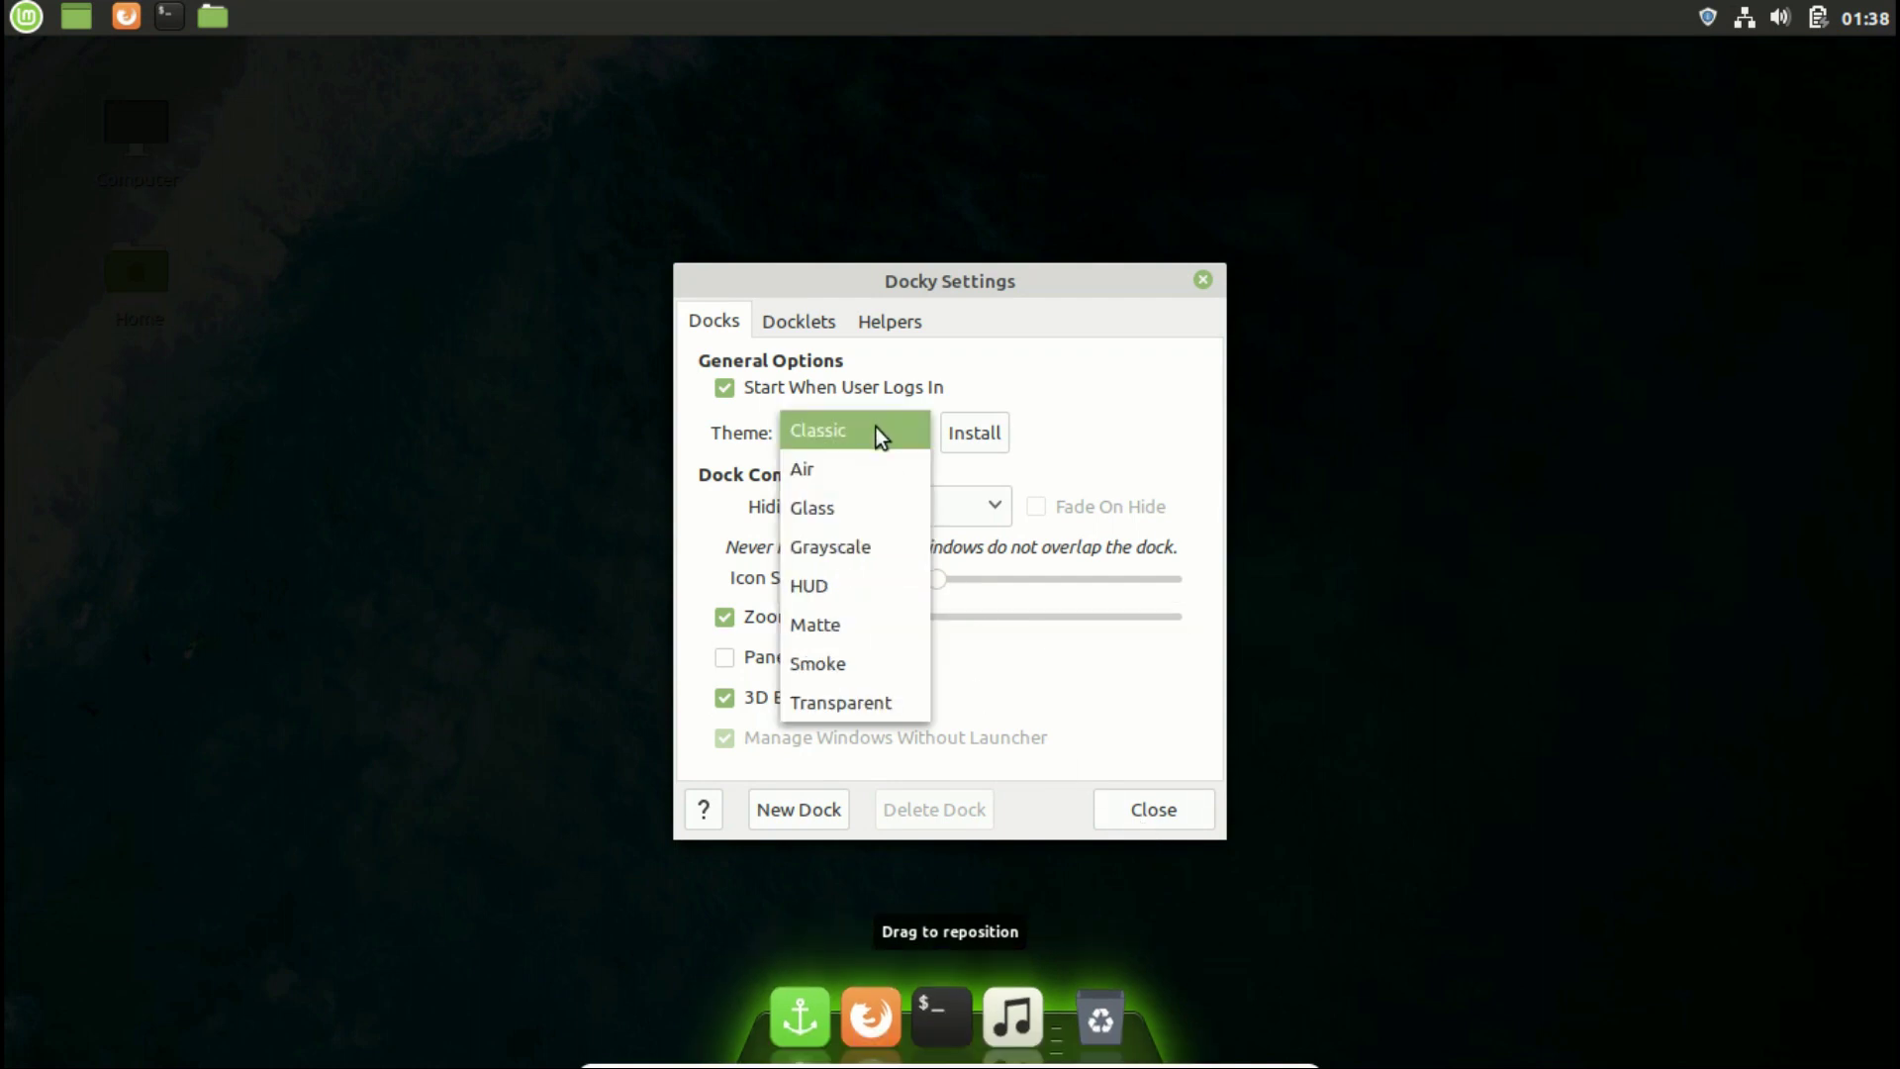
click(880, 696)
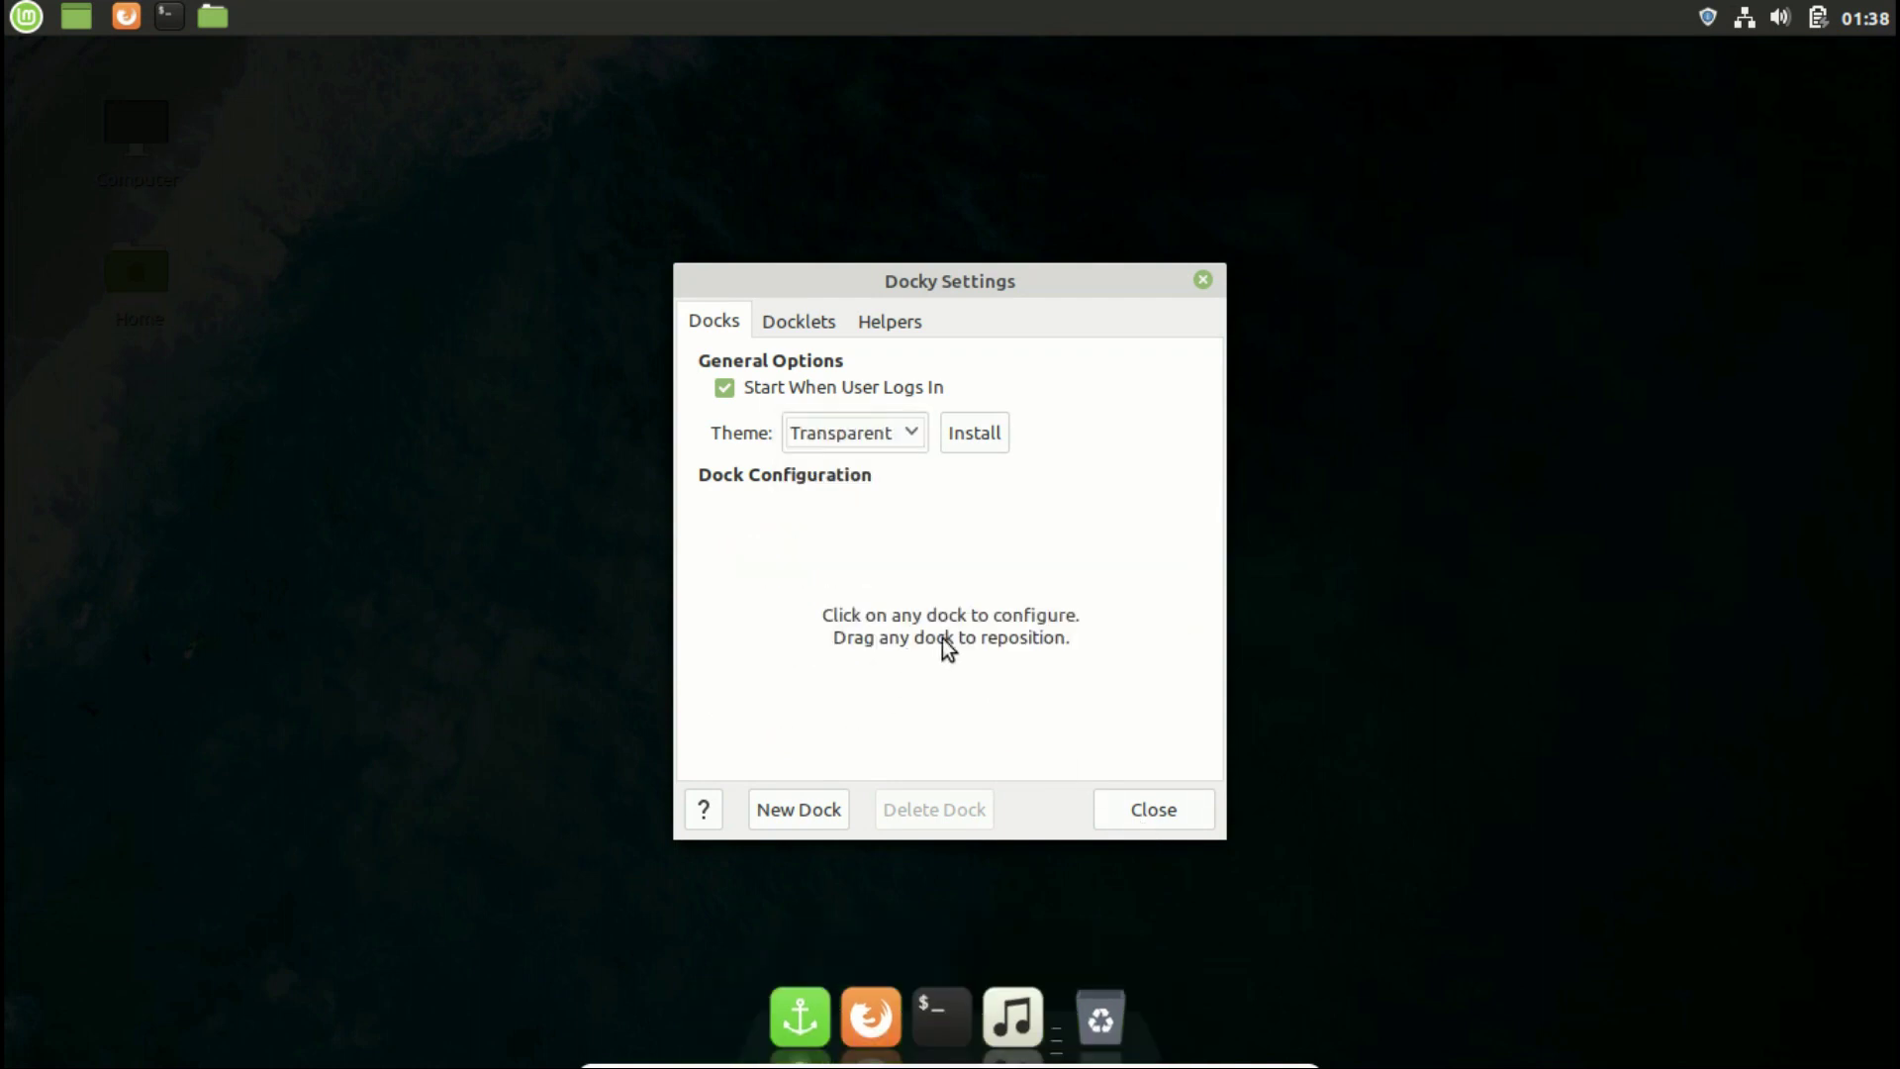
click(1141, 804)
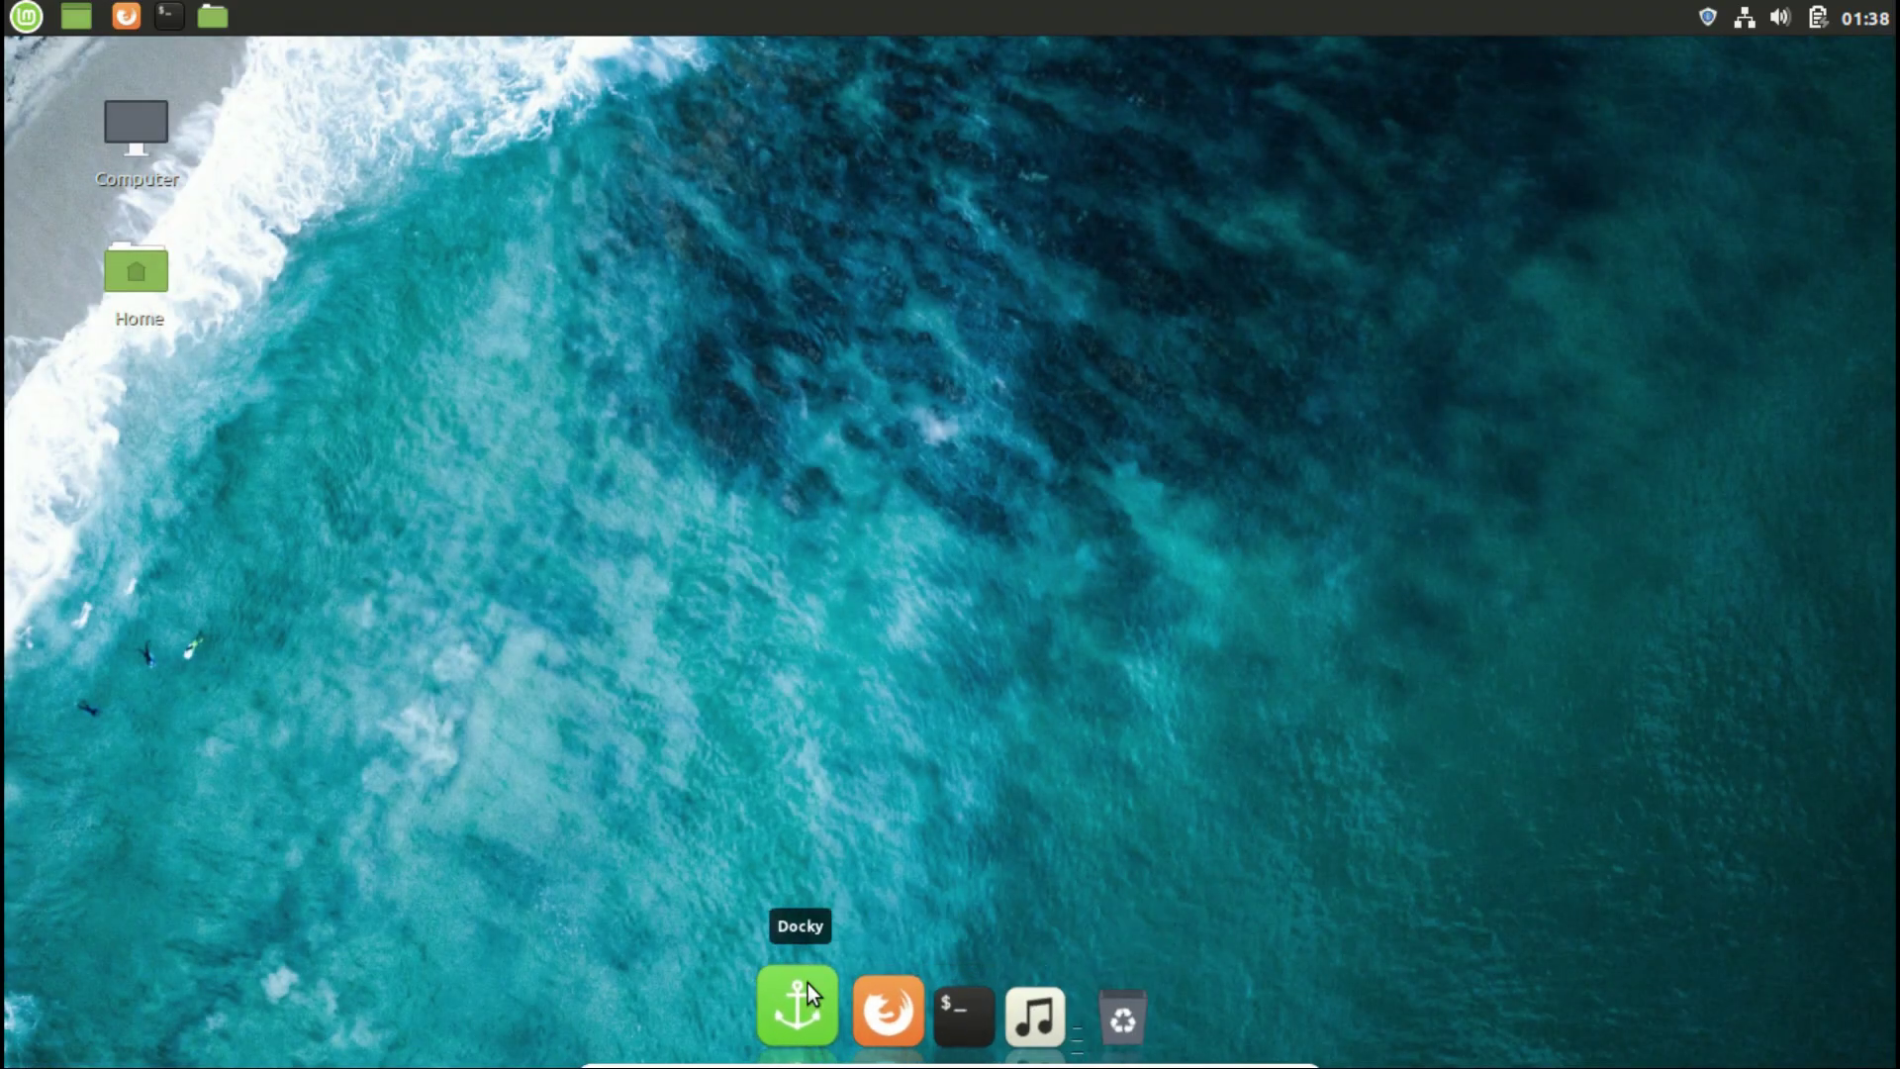
click(807, 983)
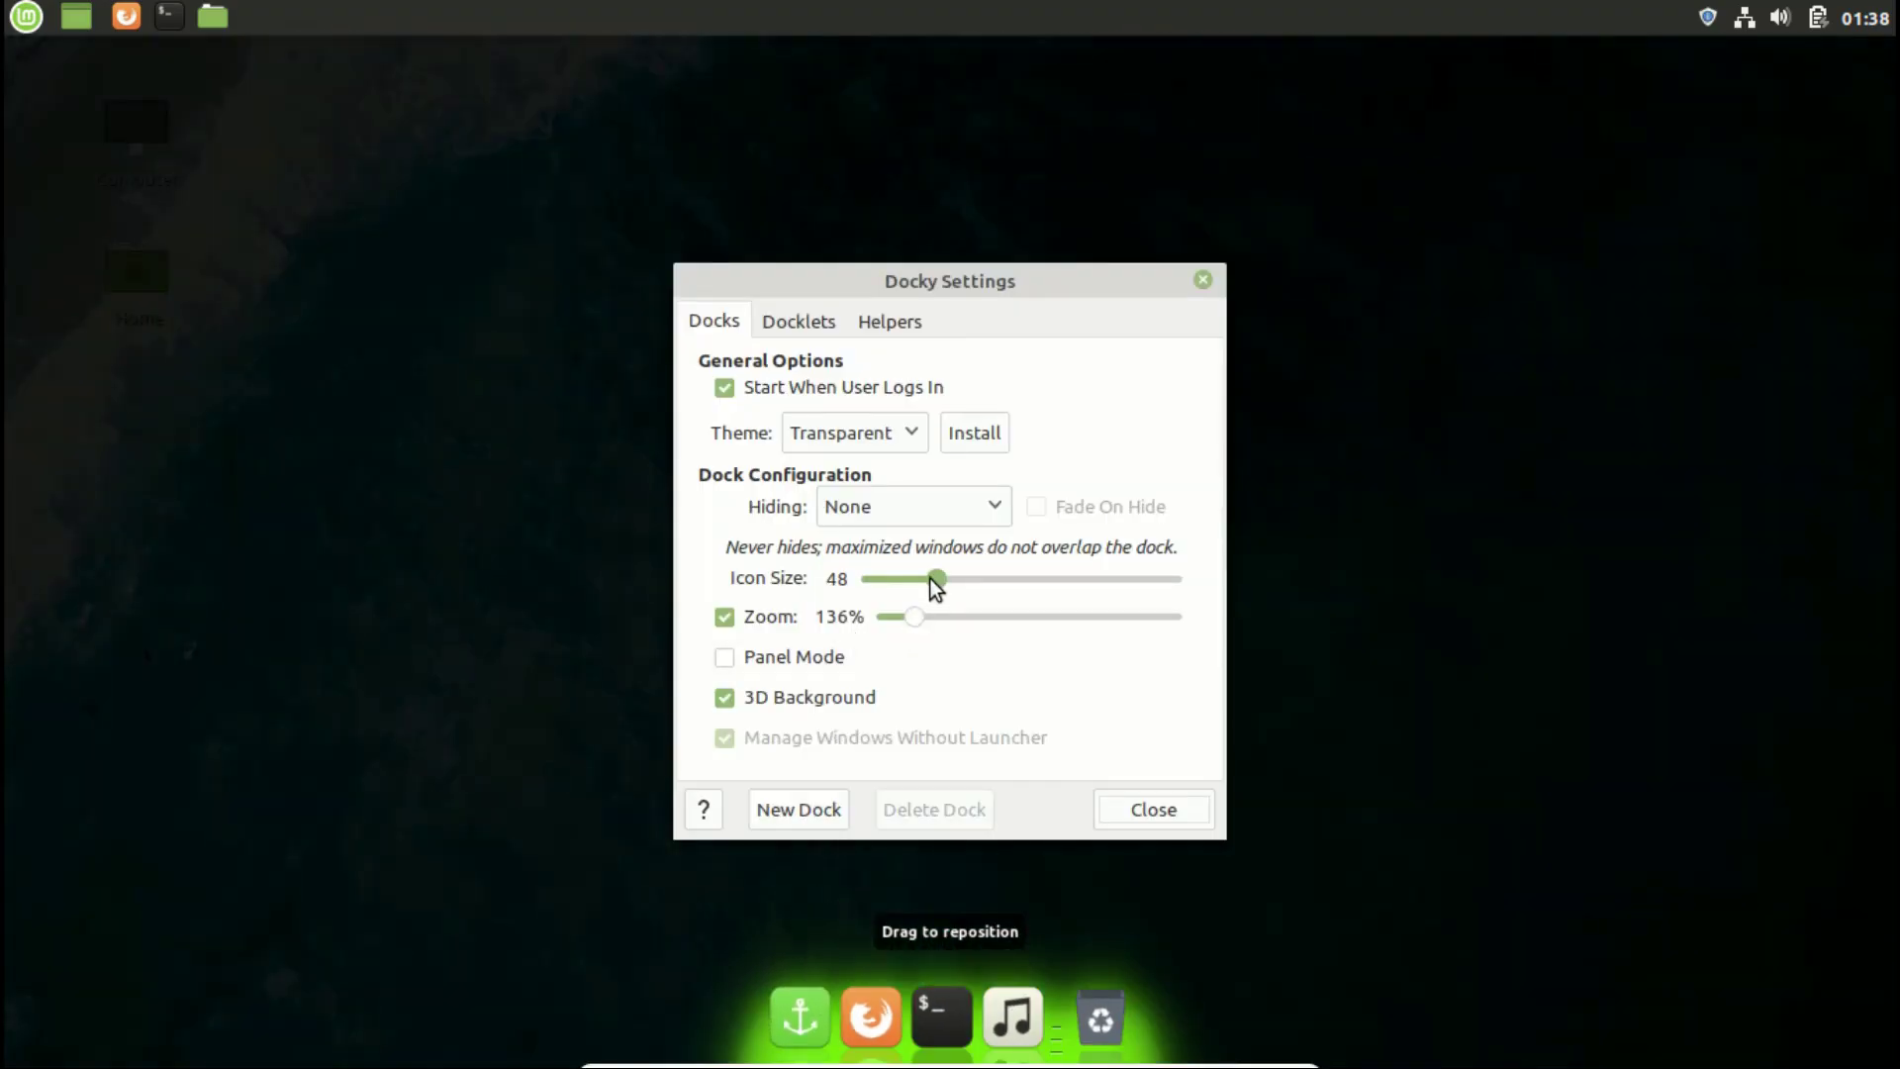
click(1154, 813)
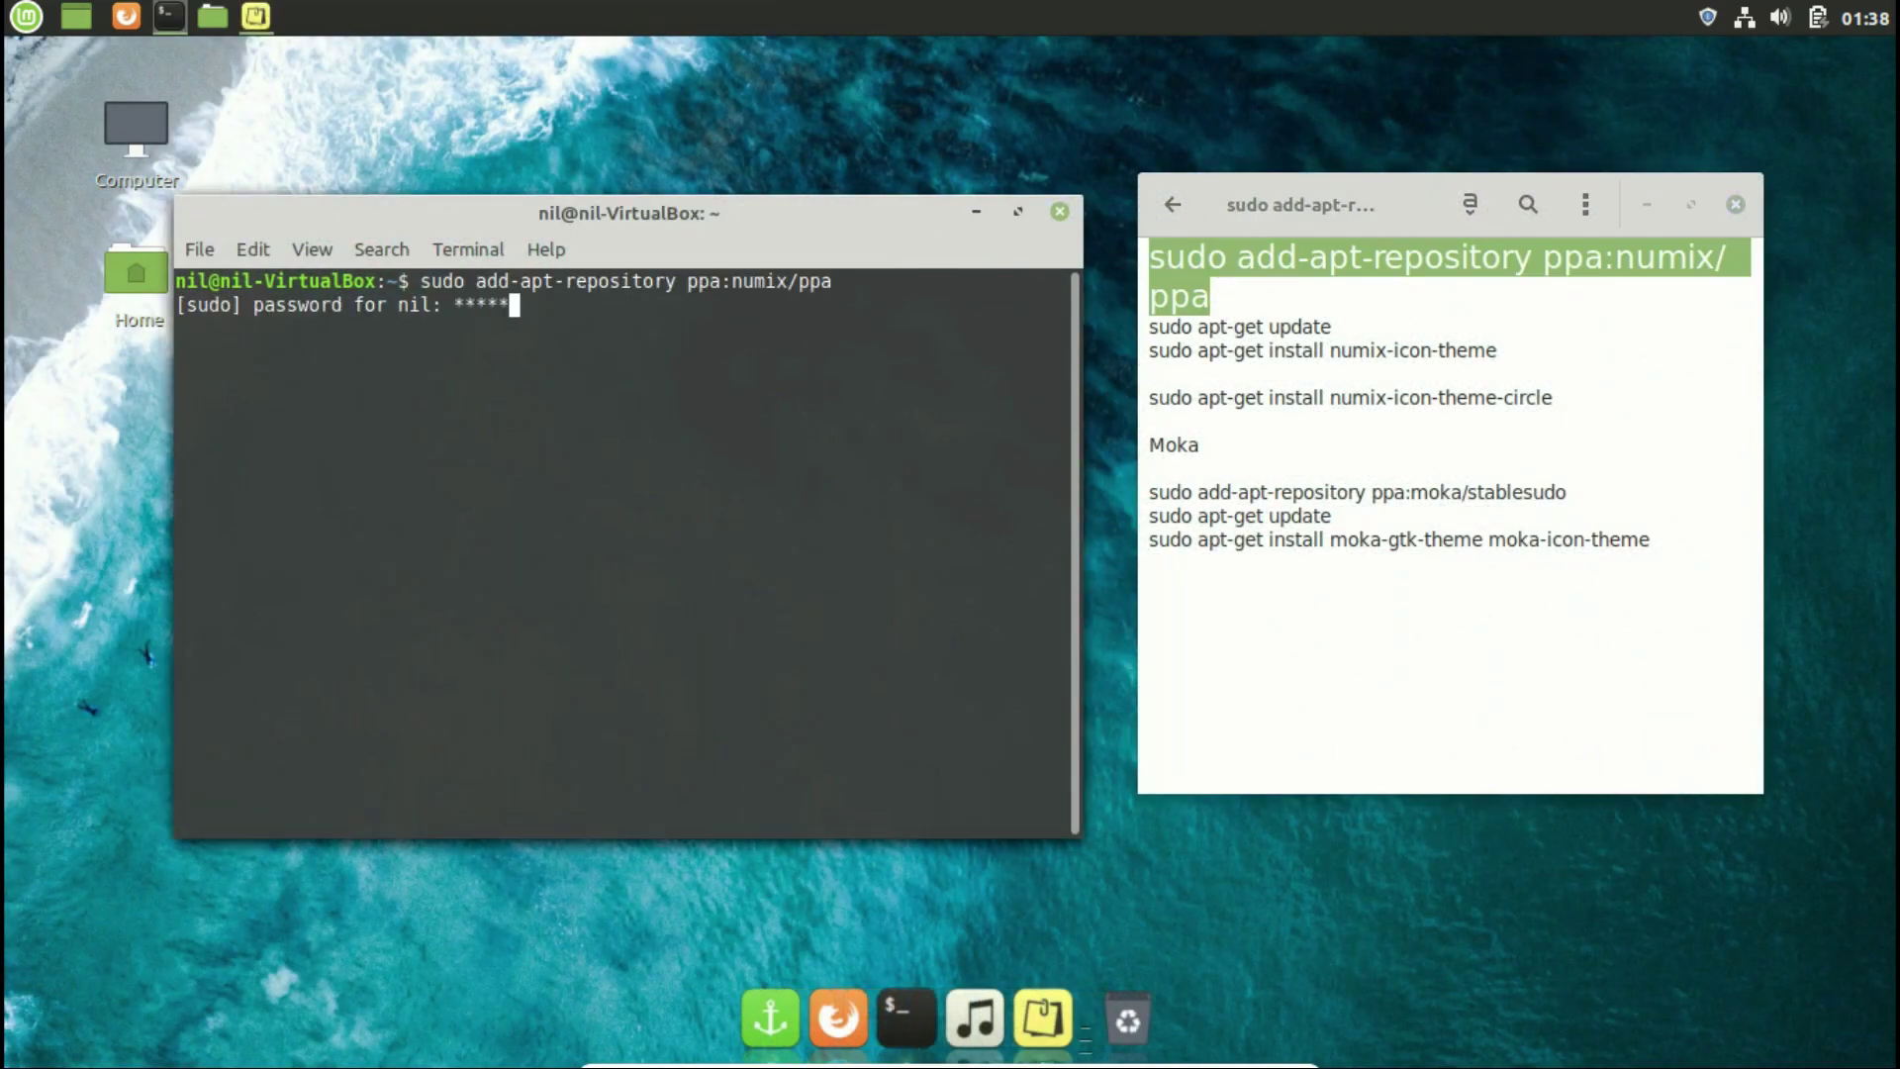
Add the Numix repository, run sudo apt-get update, then install numix-icon-theme
key(Return)
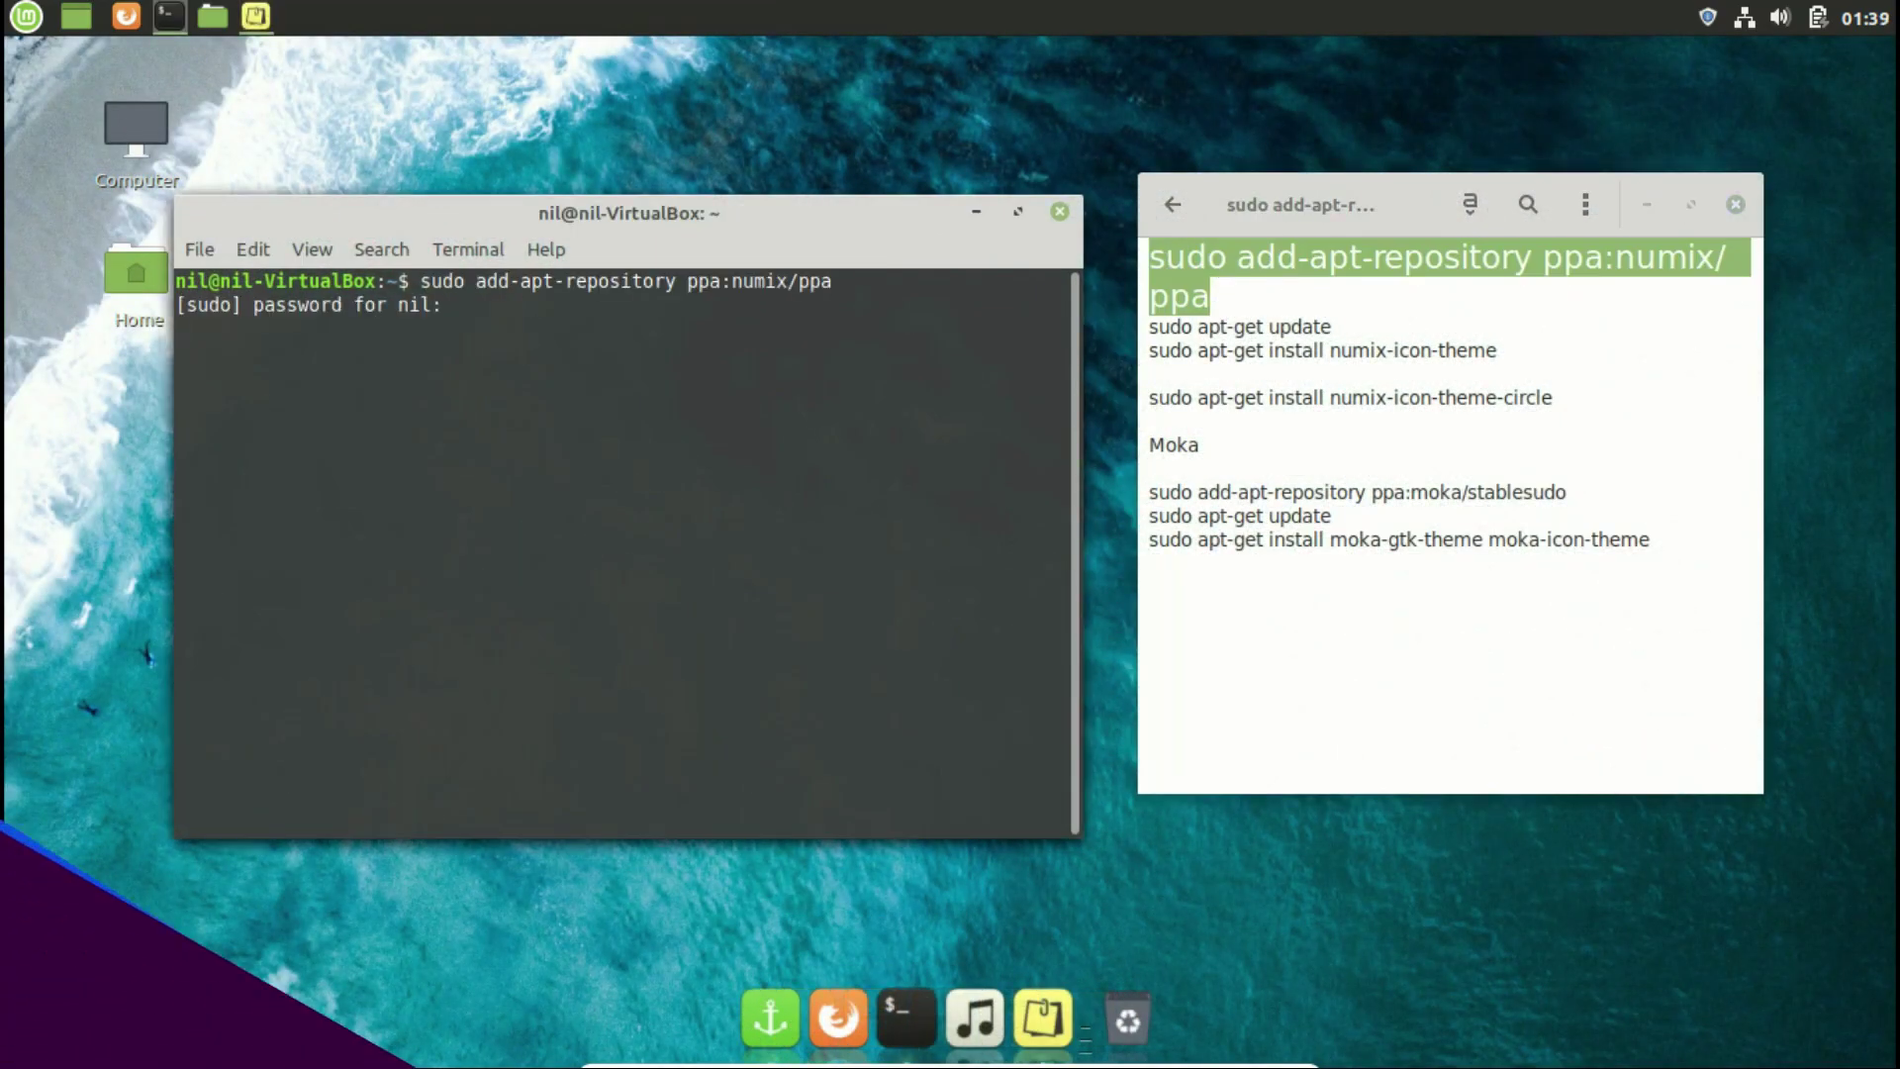
key(Return)
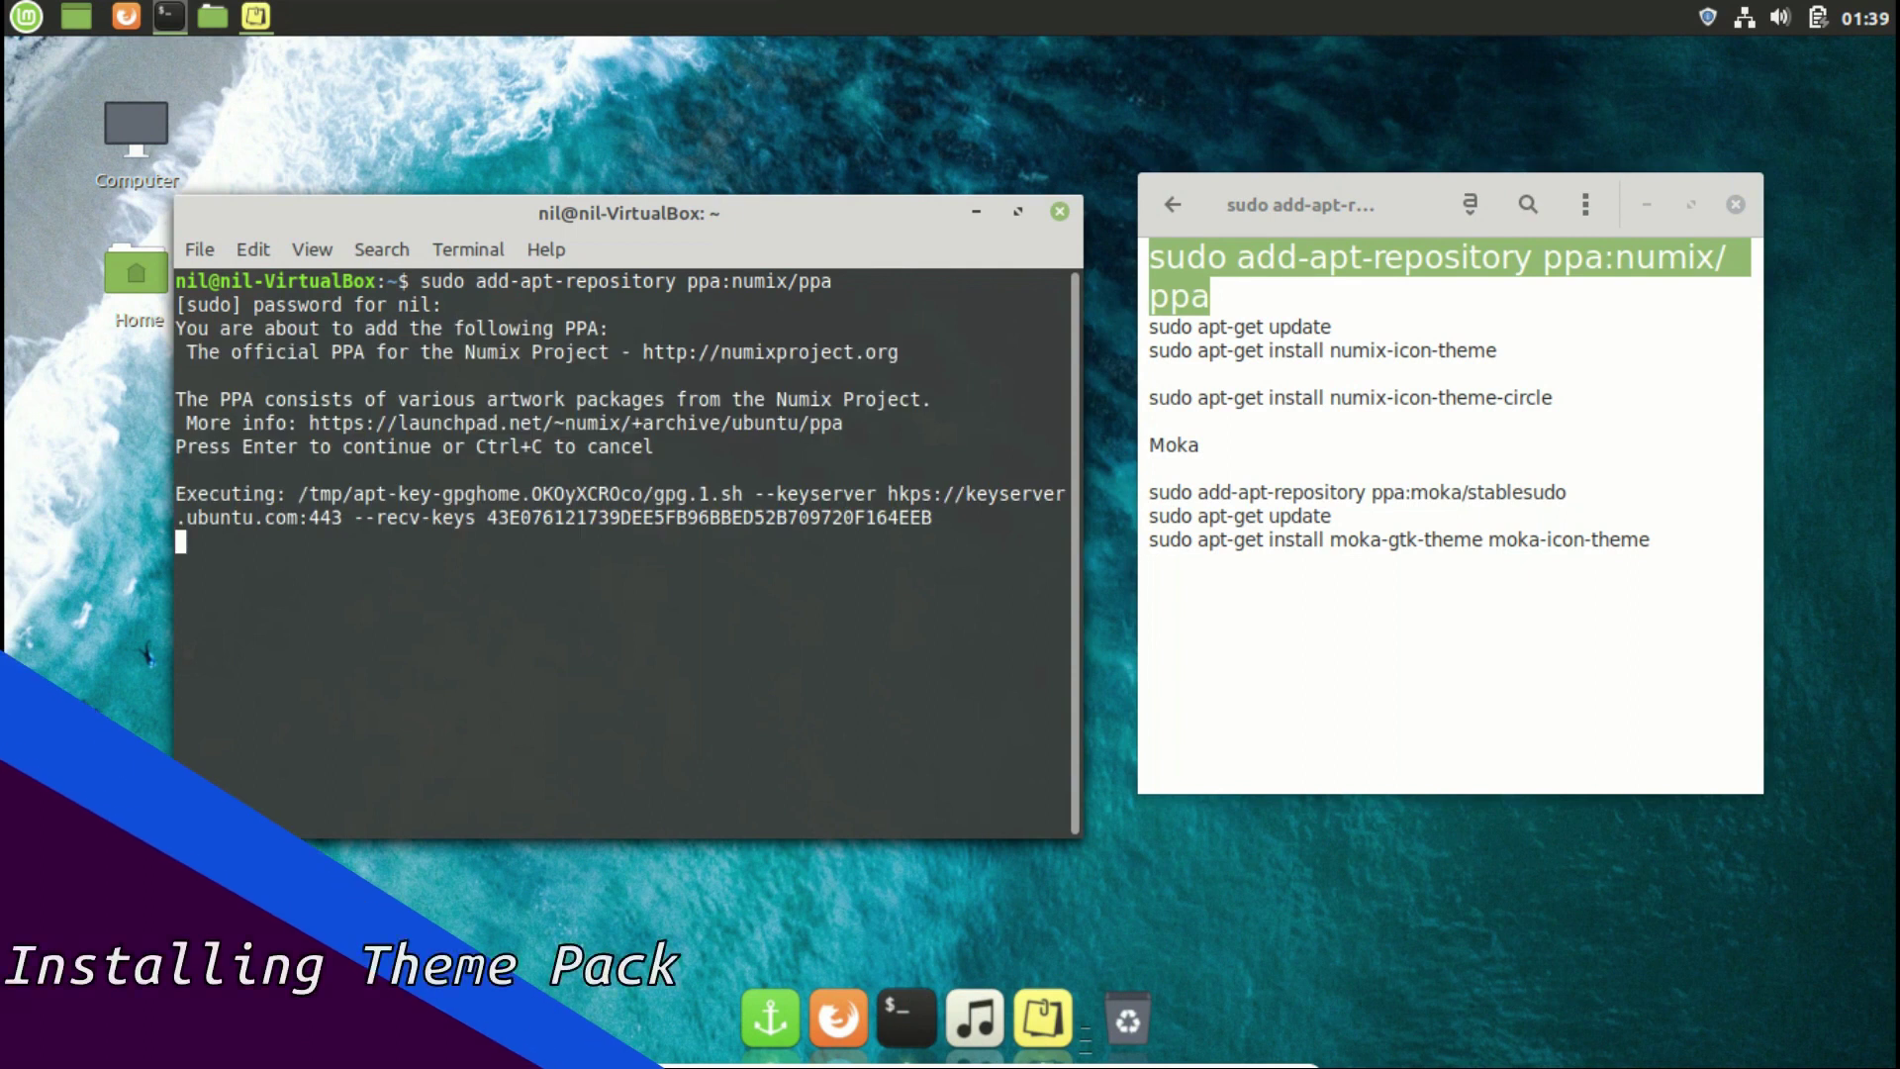
text(sudo apt-get update)
key(Return)
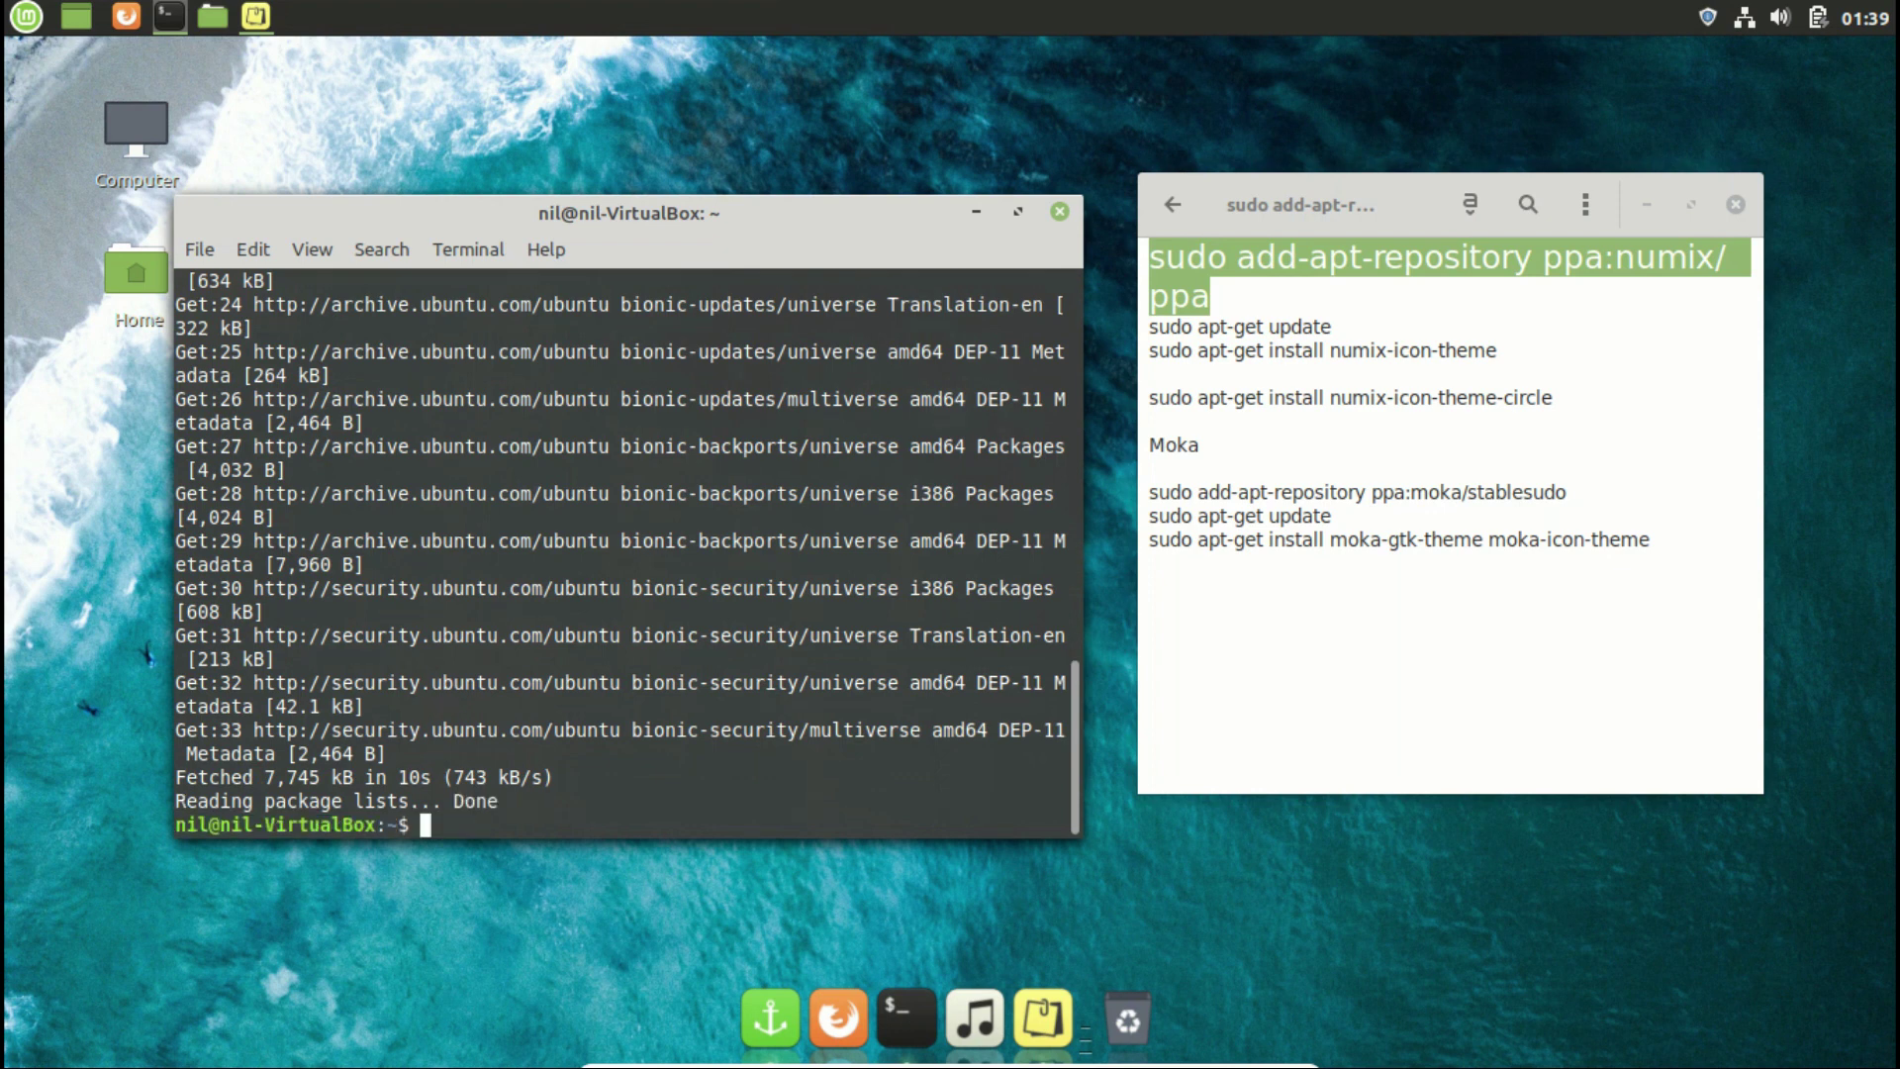
text(sudo apt-get install numix-icon-theme)
key(Return)
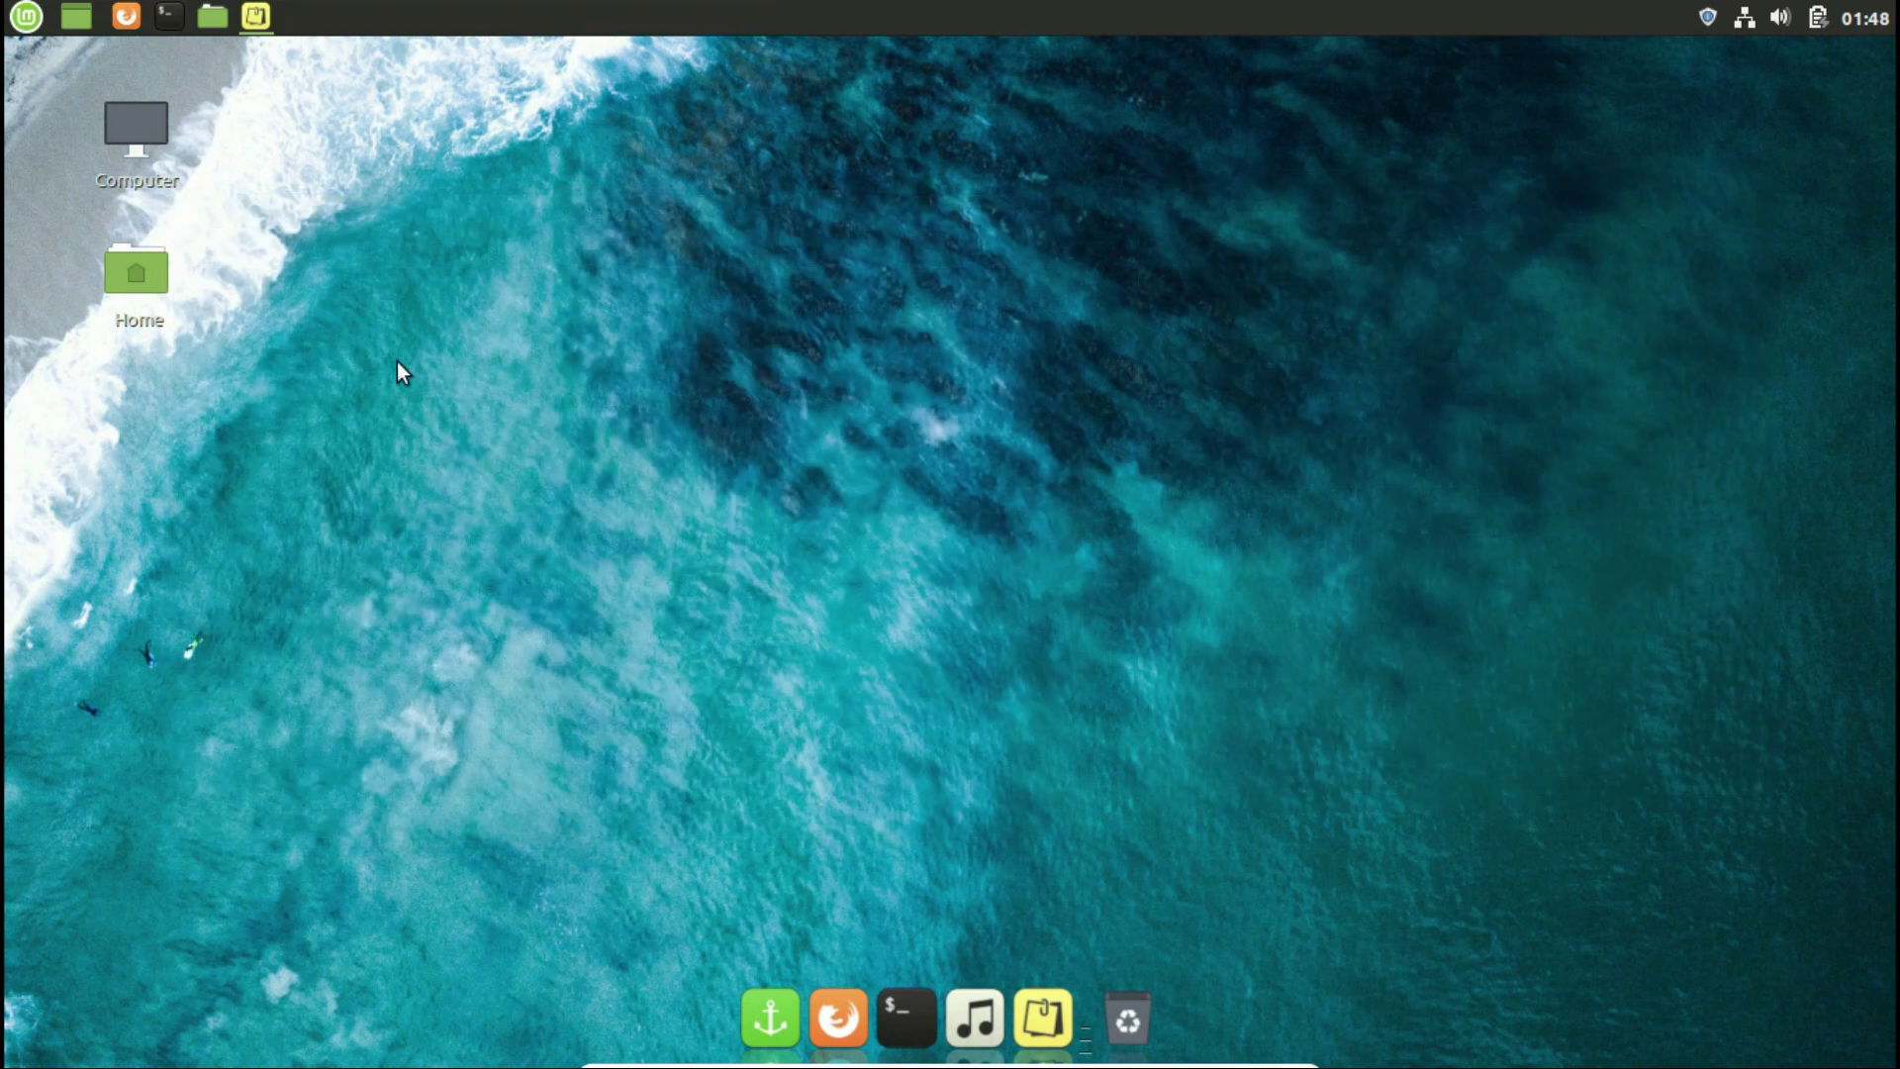
Set the Icons theme to Numix-Circle under System Settings > Themes
click(23, 27)
click(89, 305)
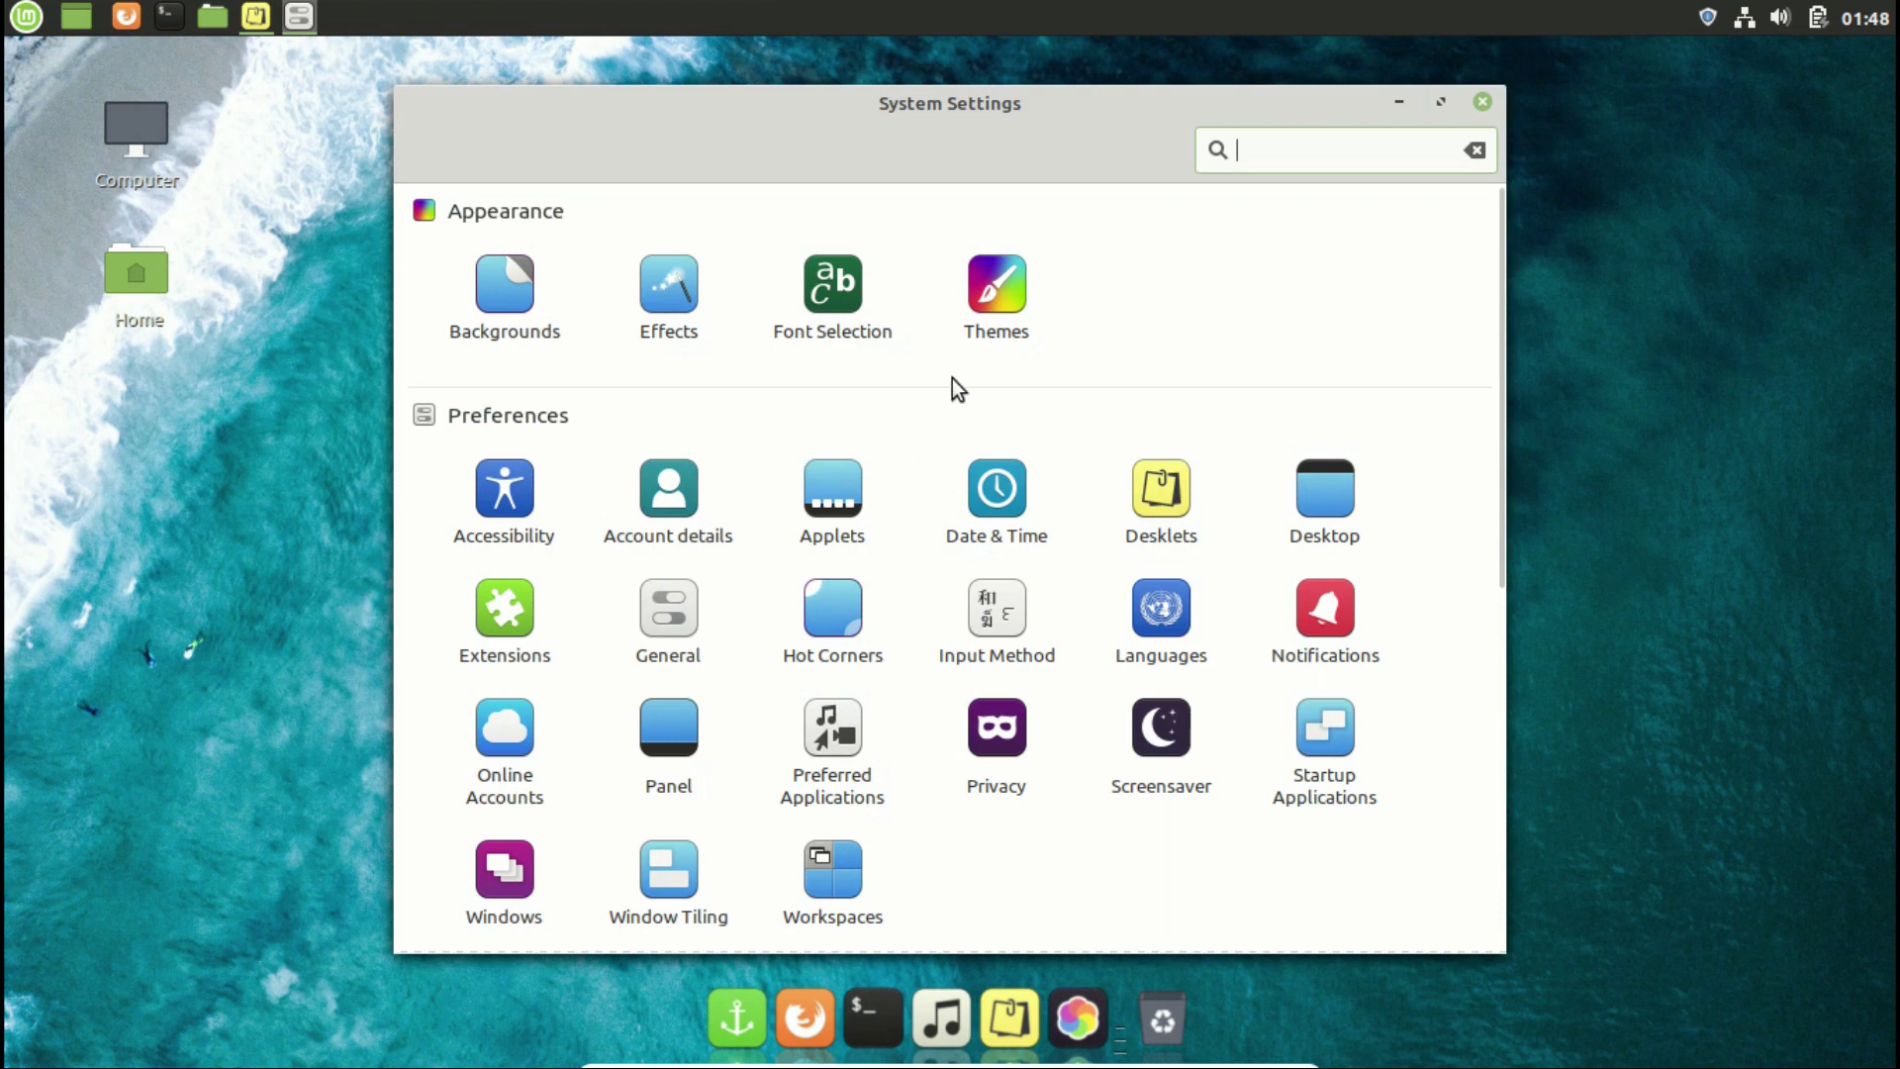
click(995, 314)
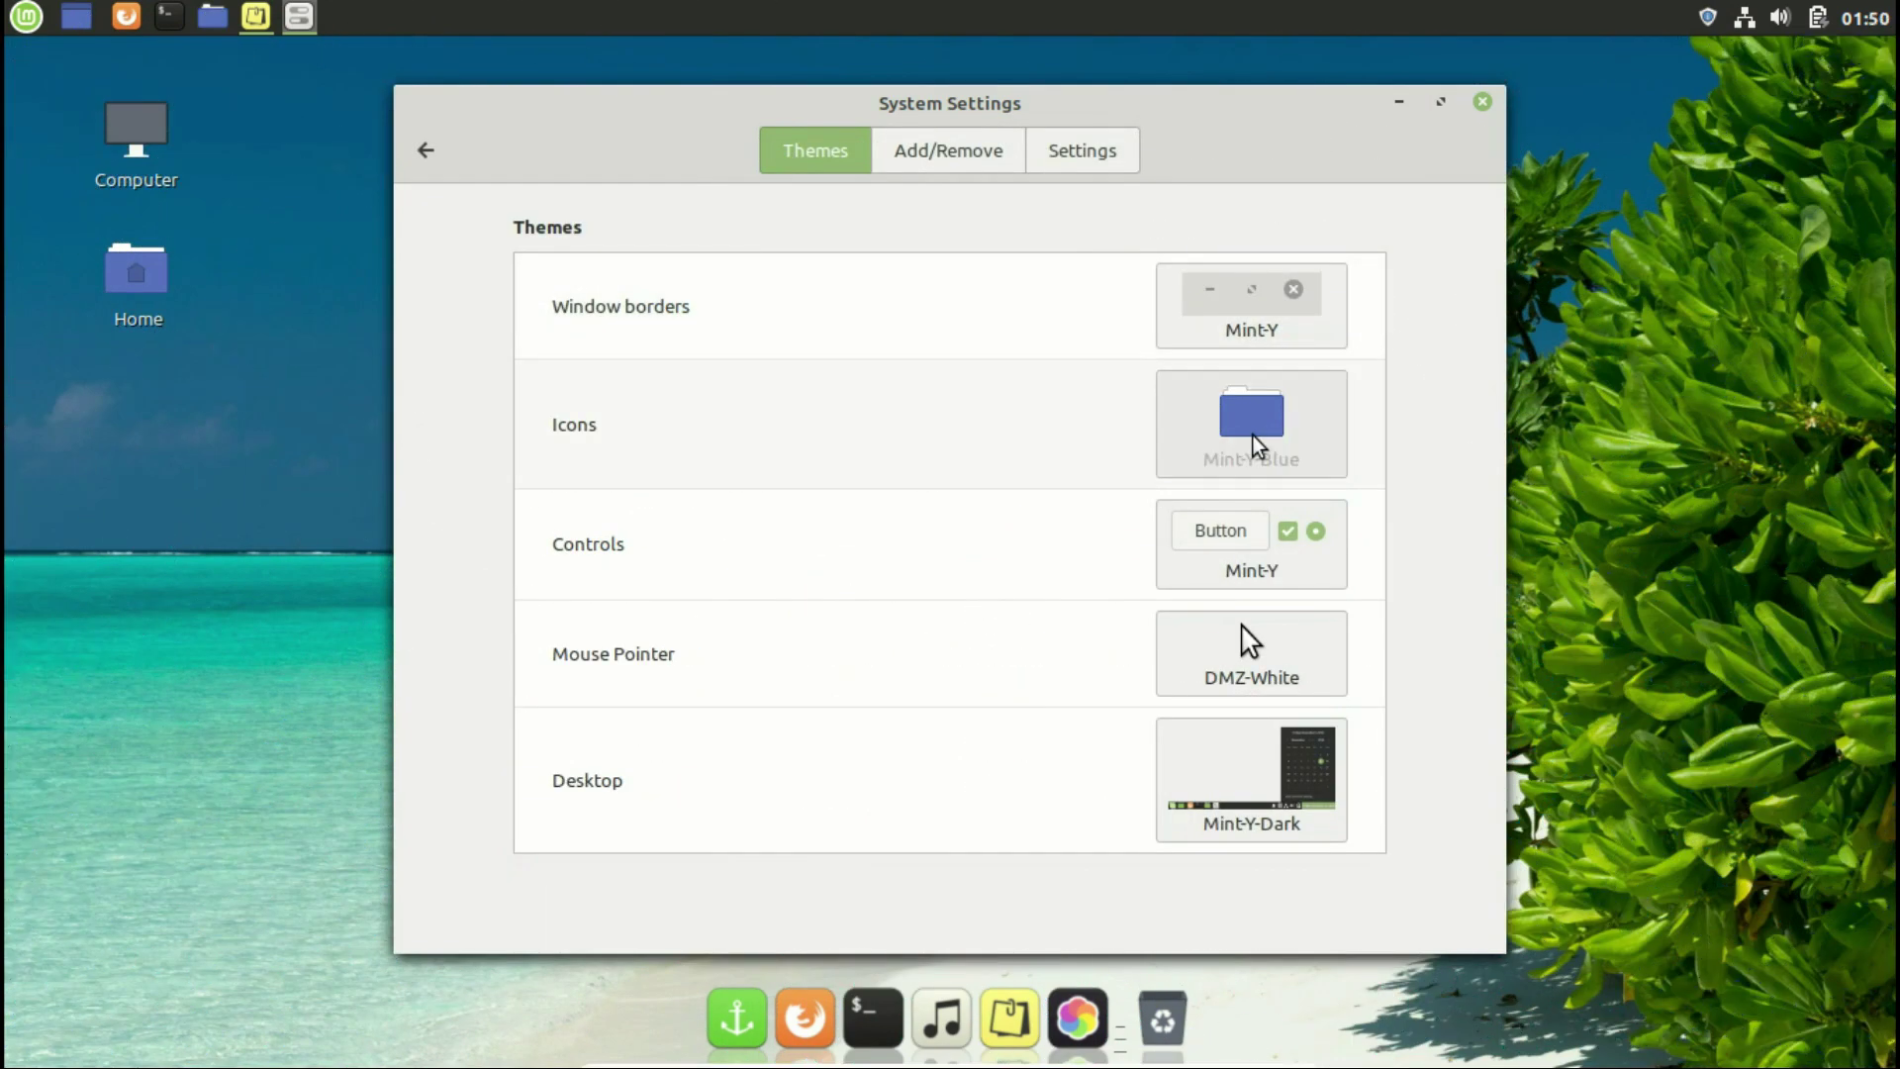
click(1254, 436)
scroll(1599, 644, down, 3)
scroll(1599, 645, down, 1)
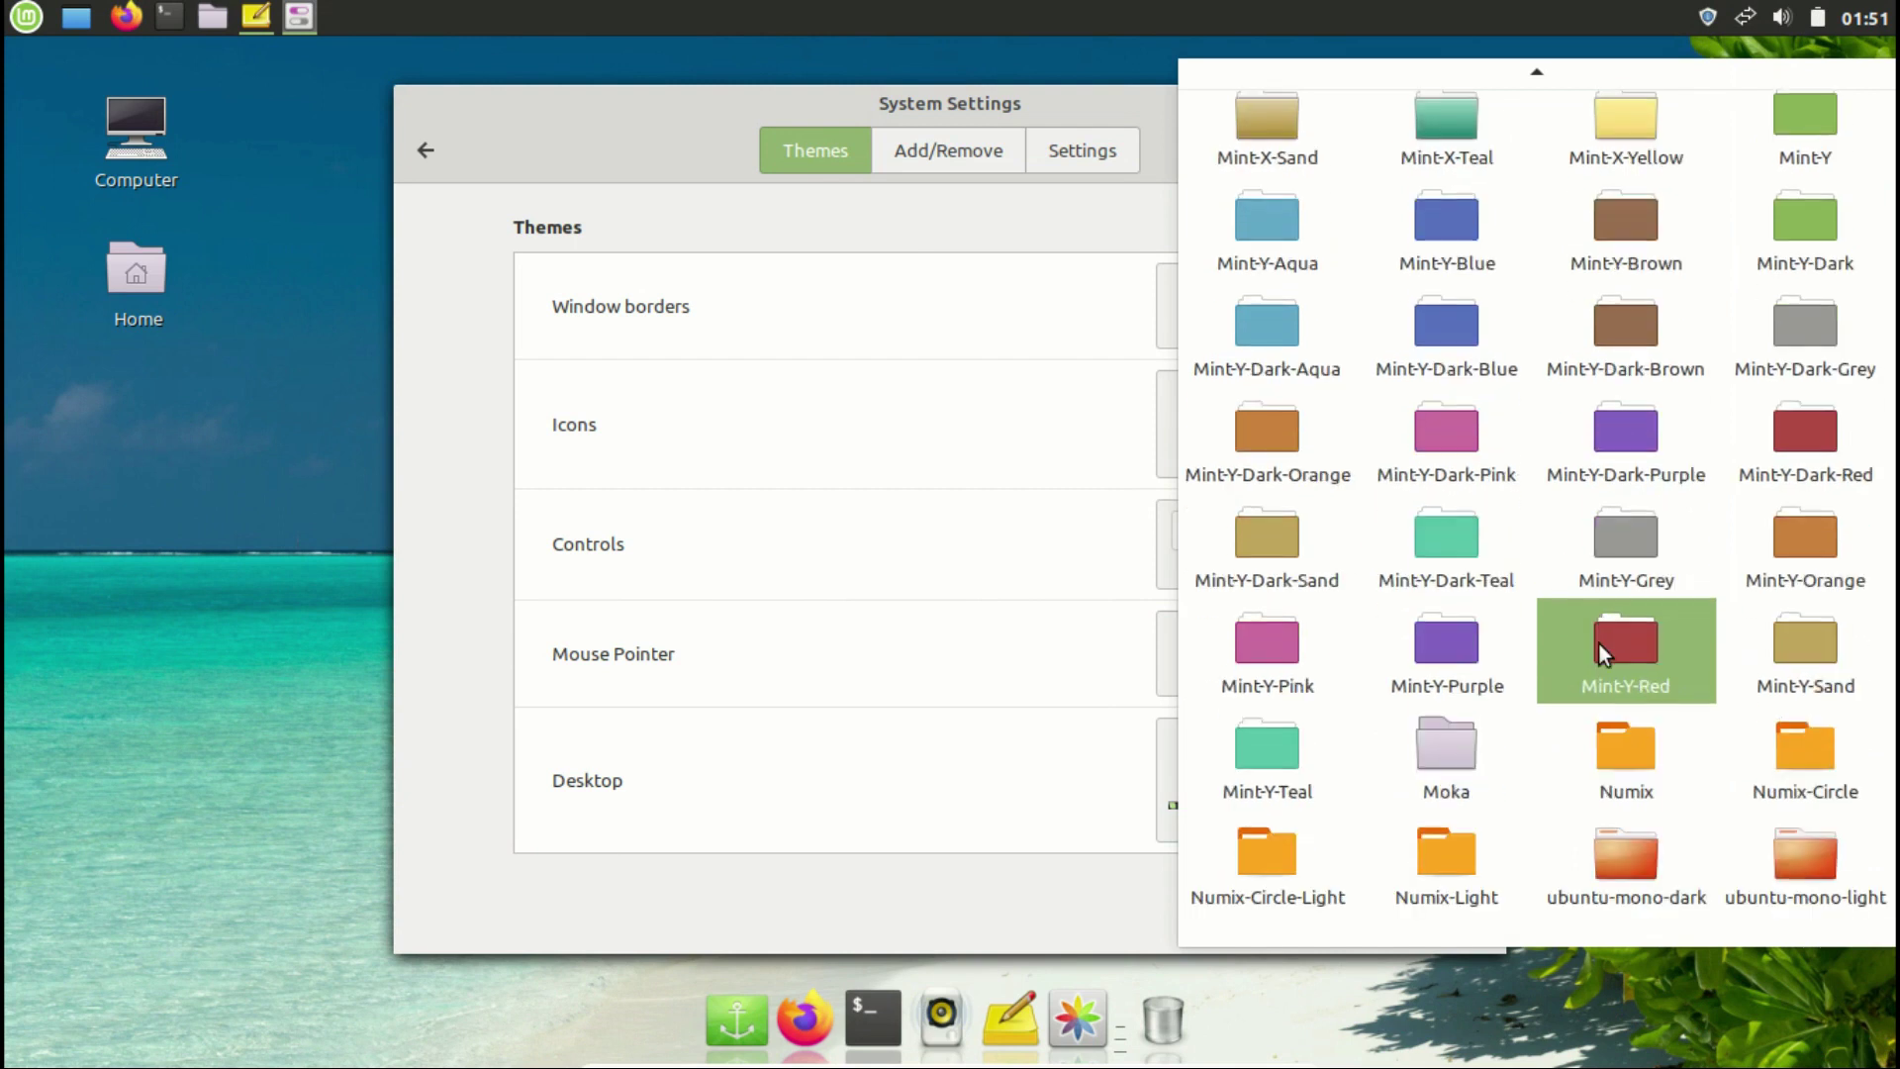
click(1757, 766)
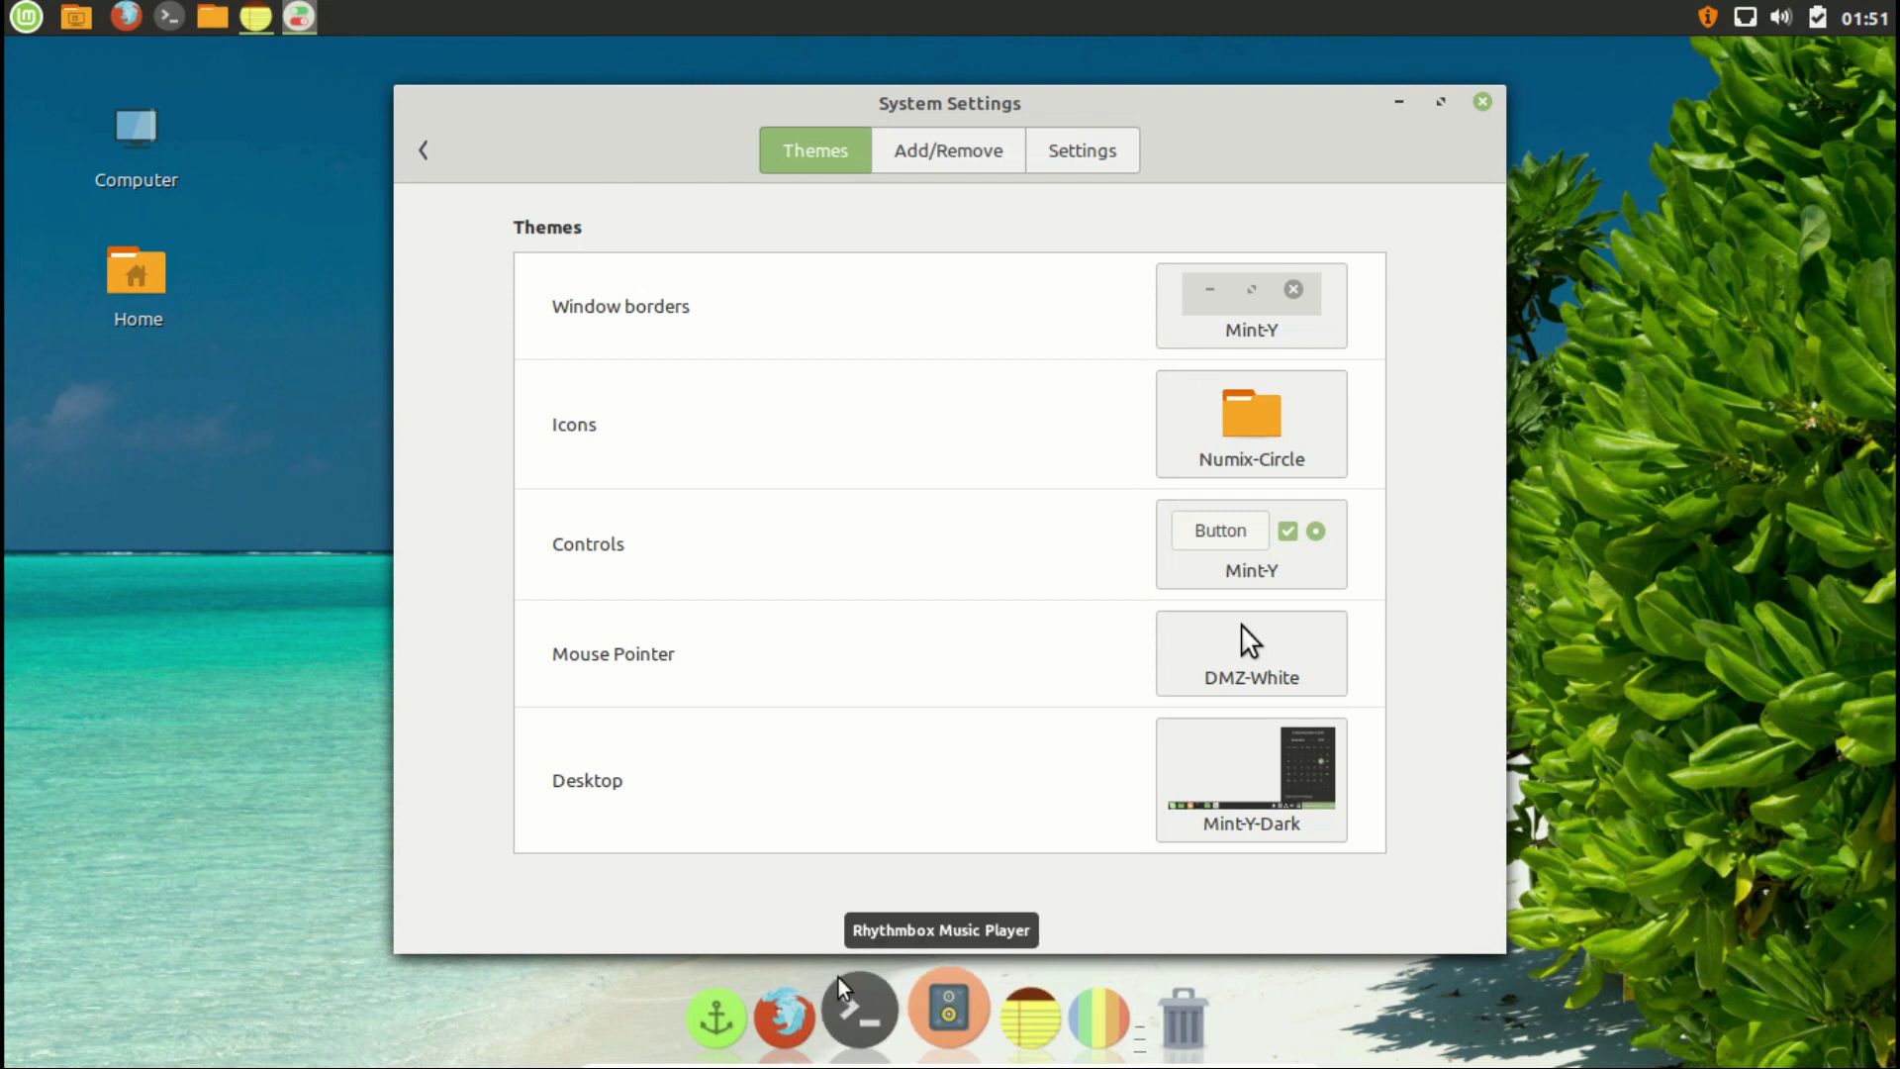
click(41, 19)
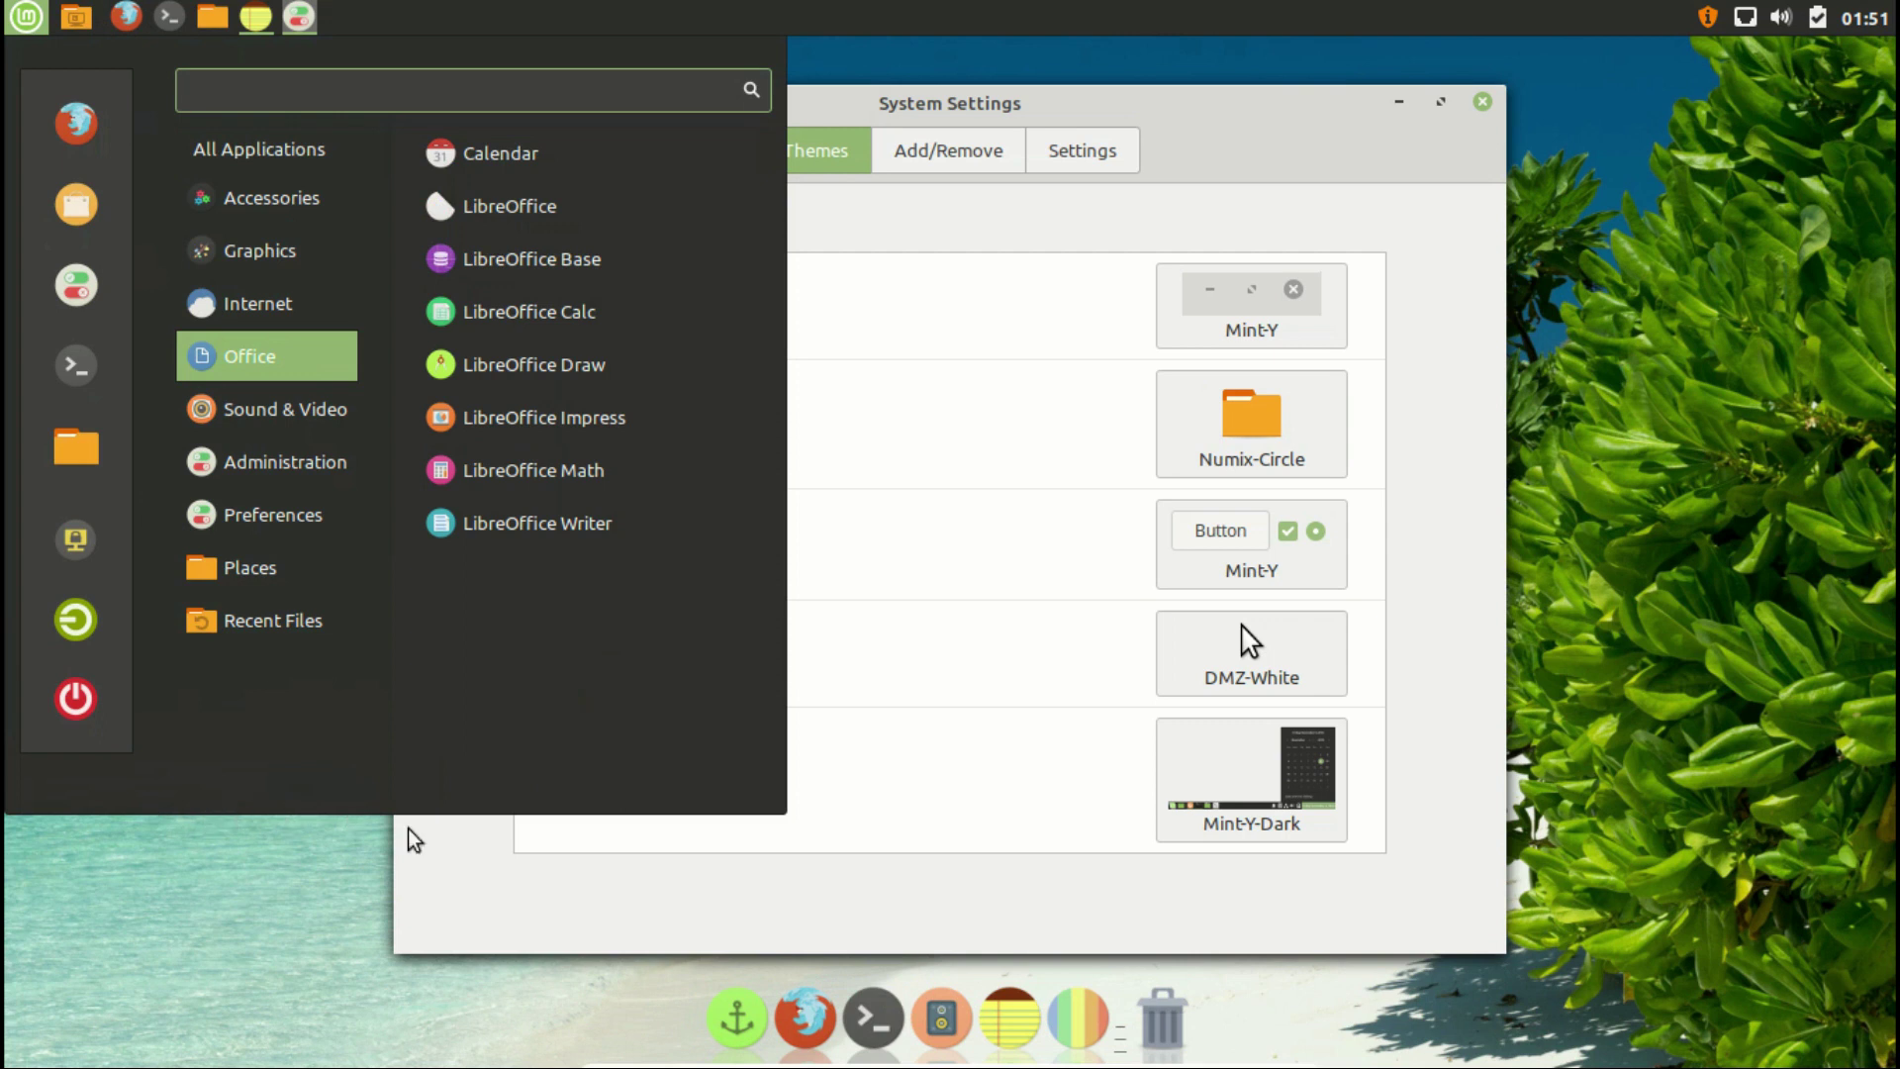
Pick Mint-X-Pink from the Desktop theme choices
click(924, 880)
click(1251, 757)
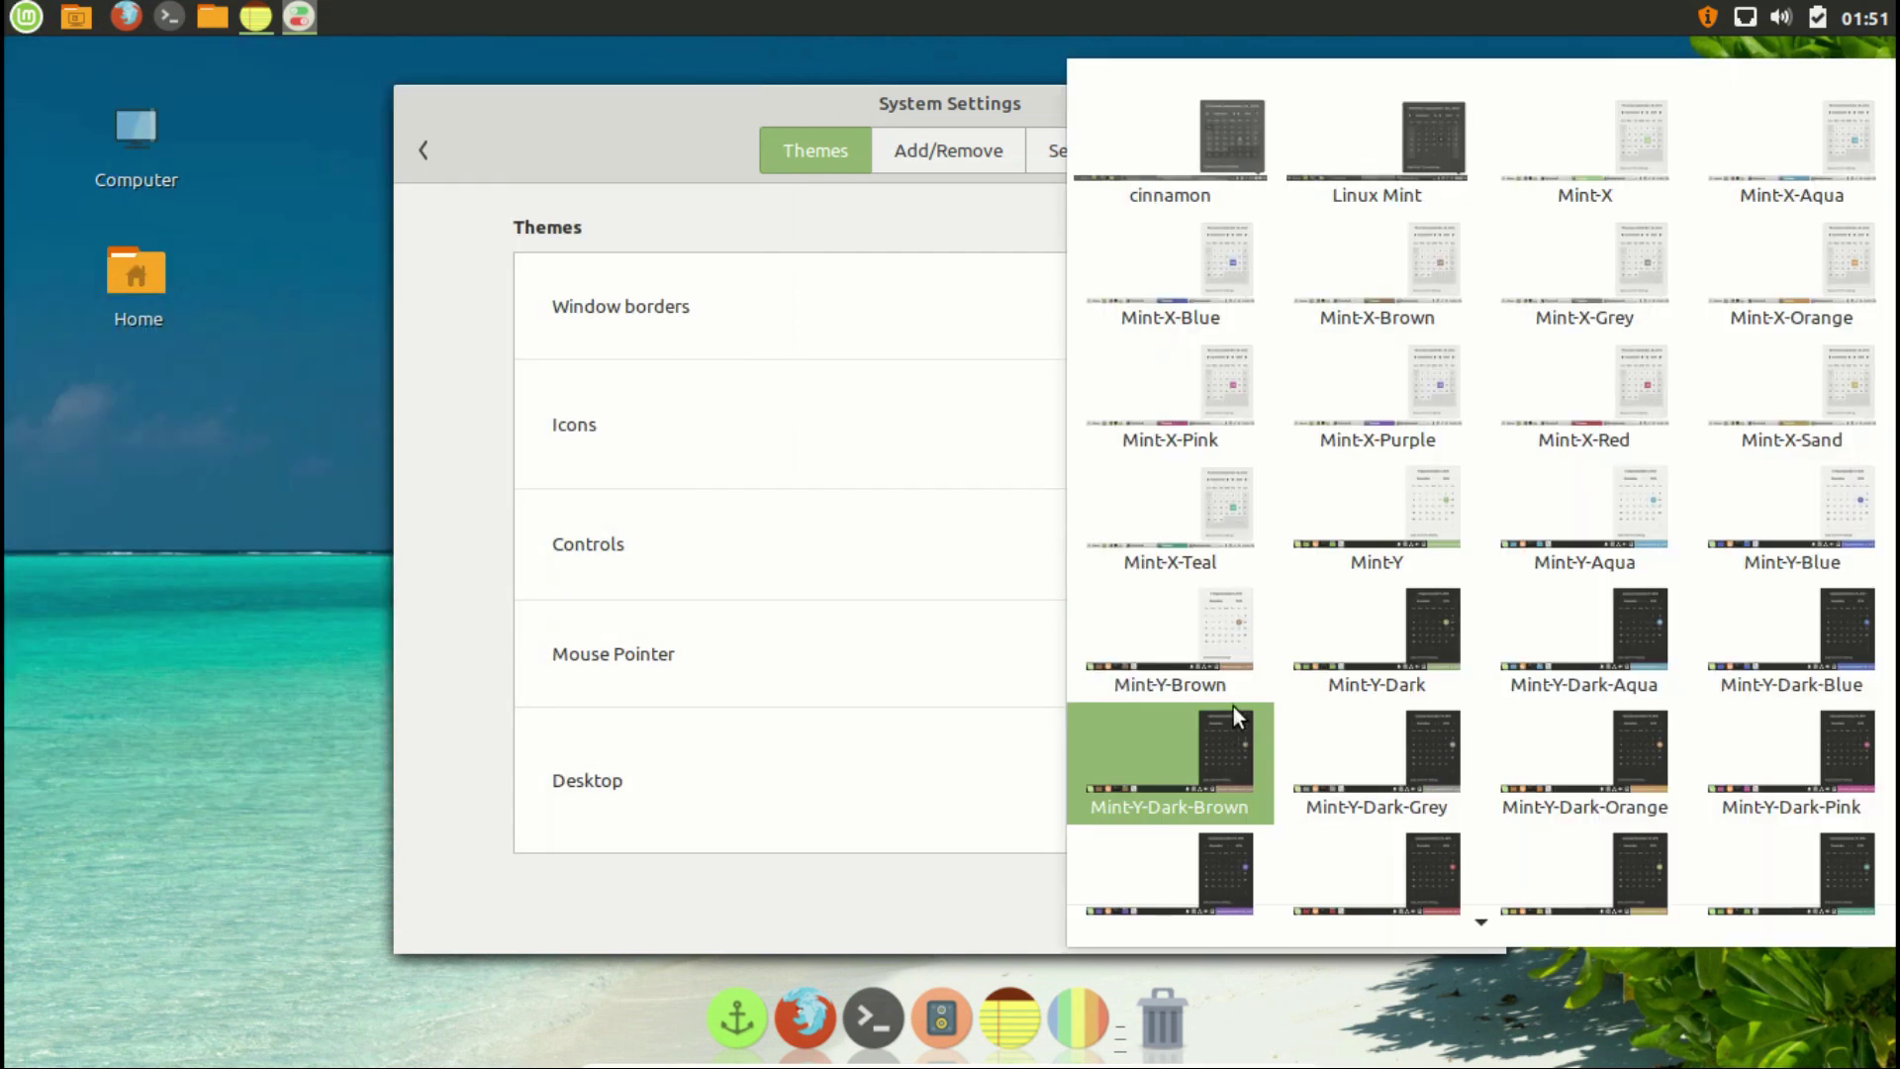
click(1182, 388)
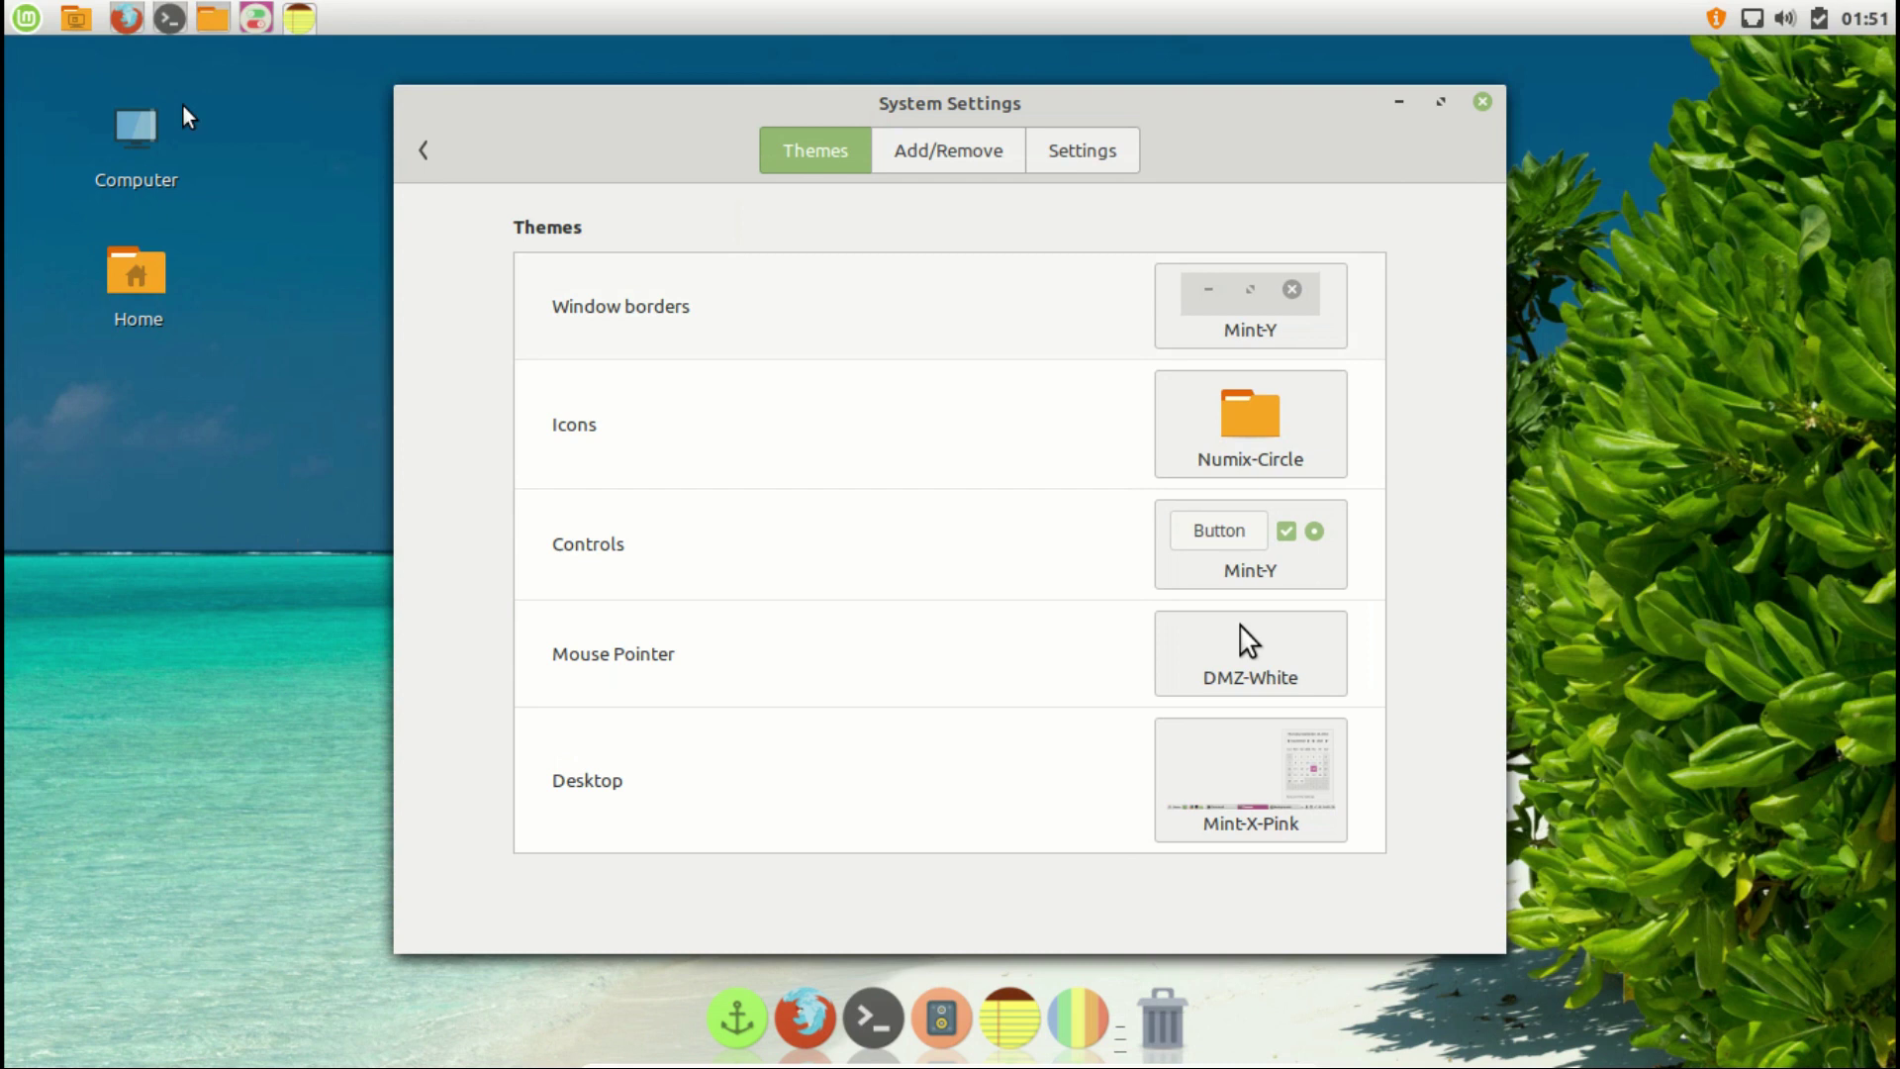
click(24, 16)
click(25, 17)
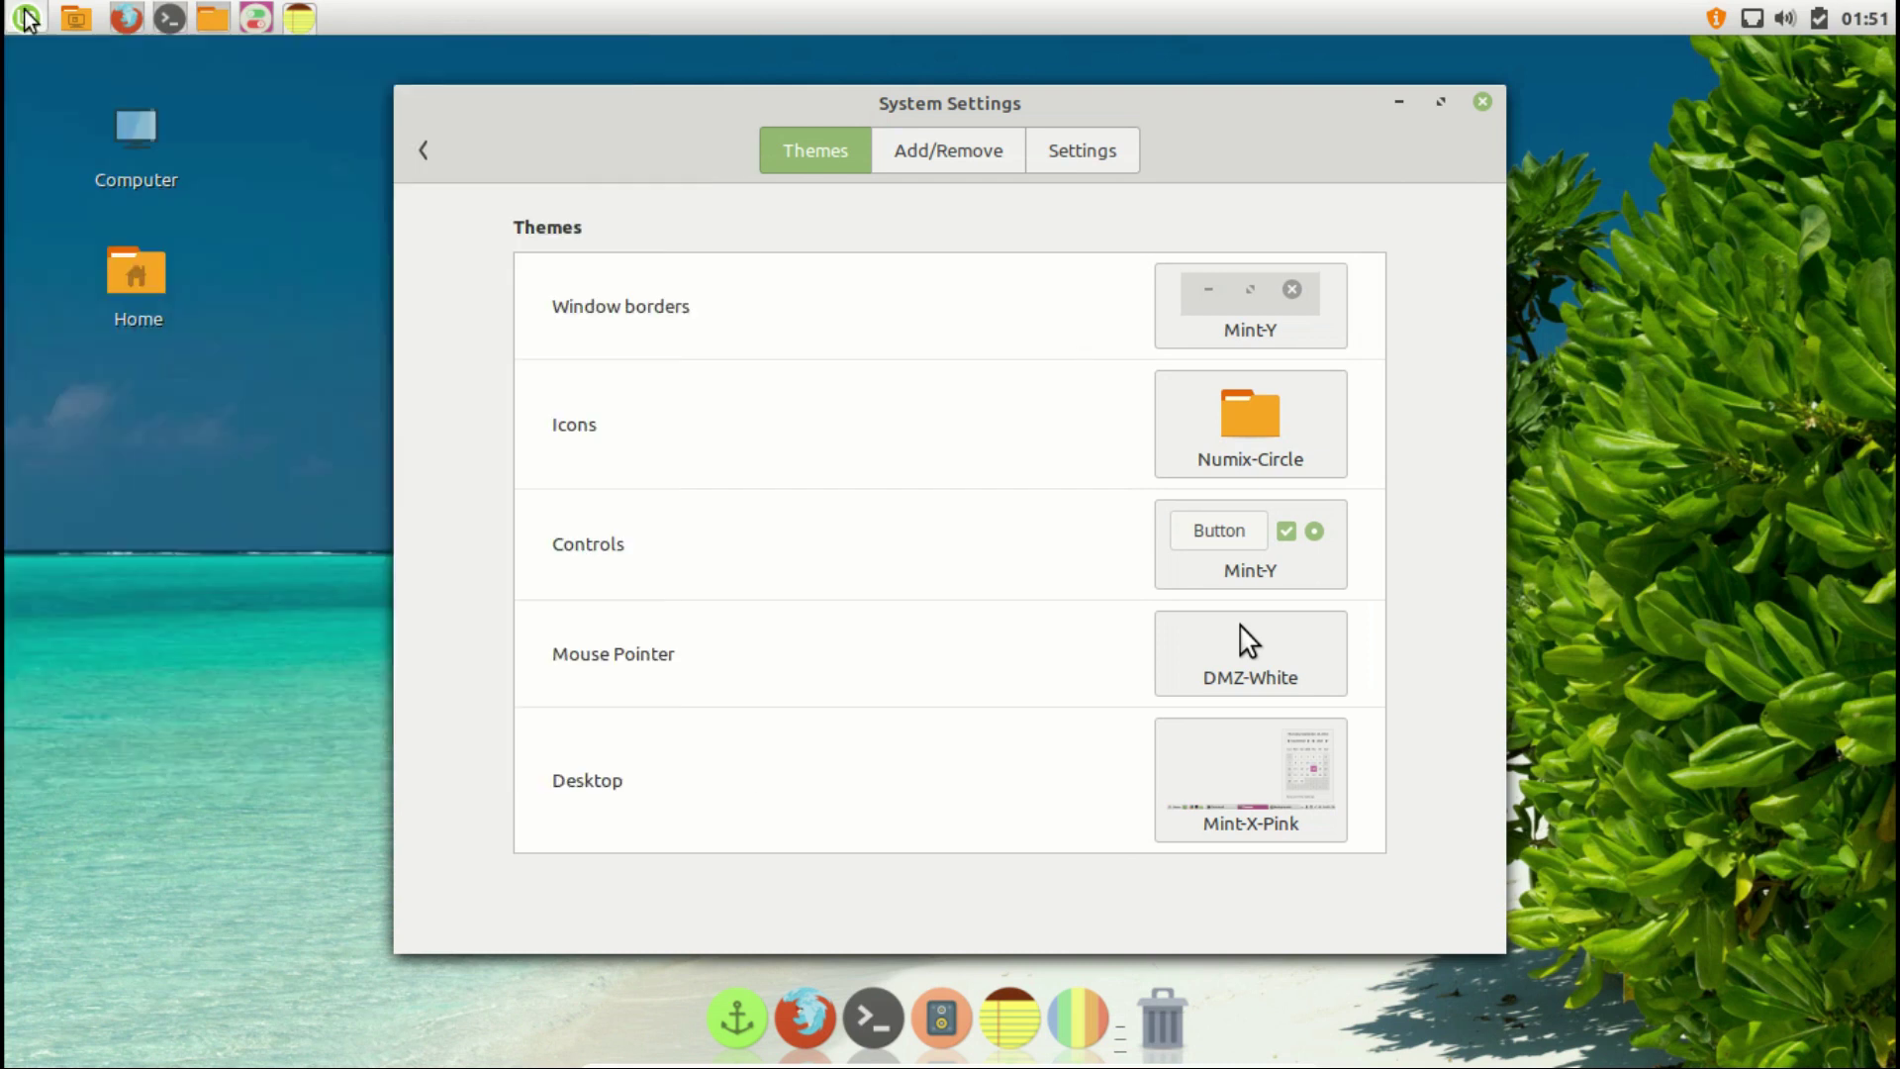
Browse the desktop theme list twice more, leaving Mint-X-Pink selected
click(1245, 783)
scroll(1452, 762, down, 1)
scroll(1540, 772, down, 2)
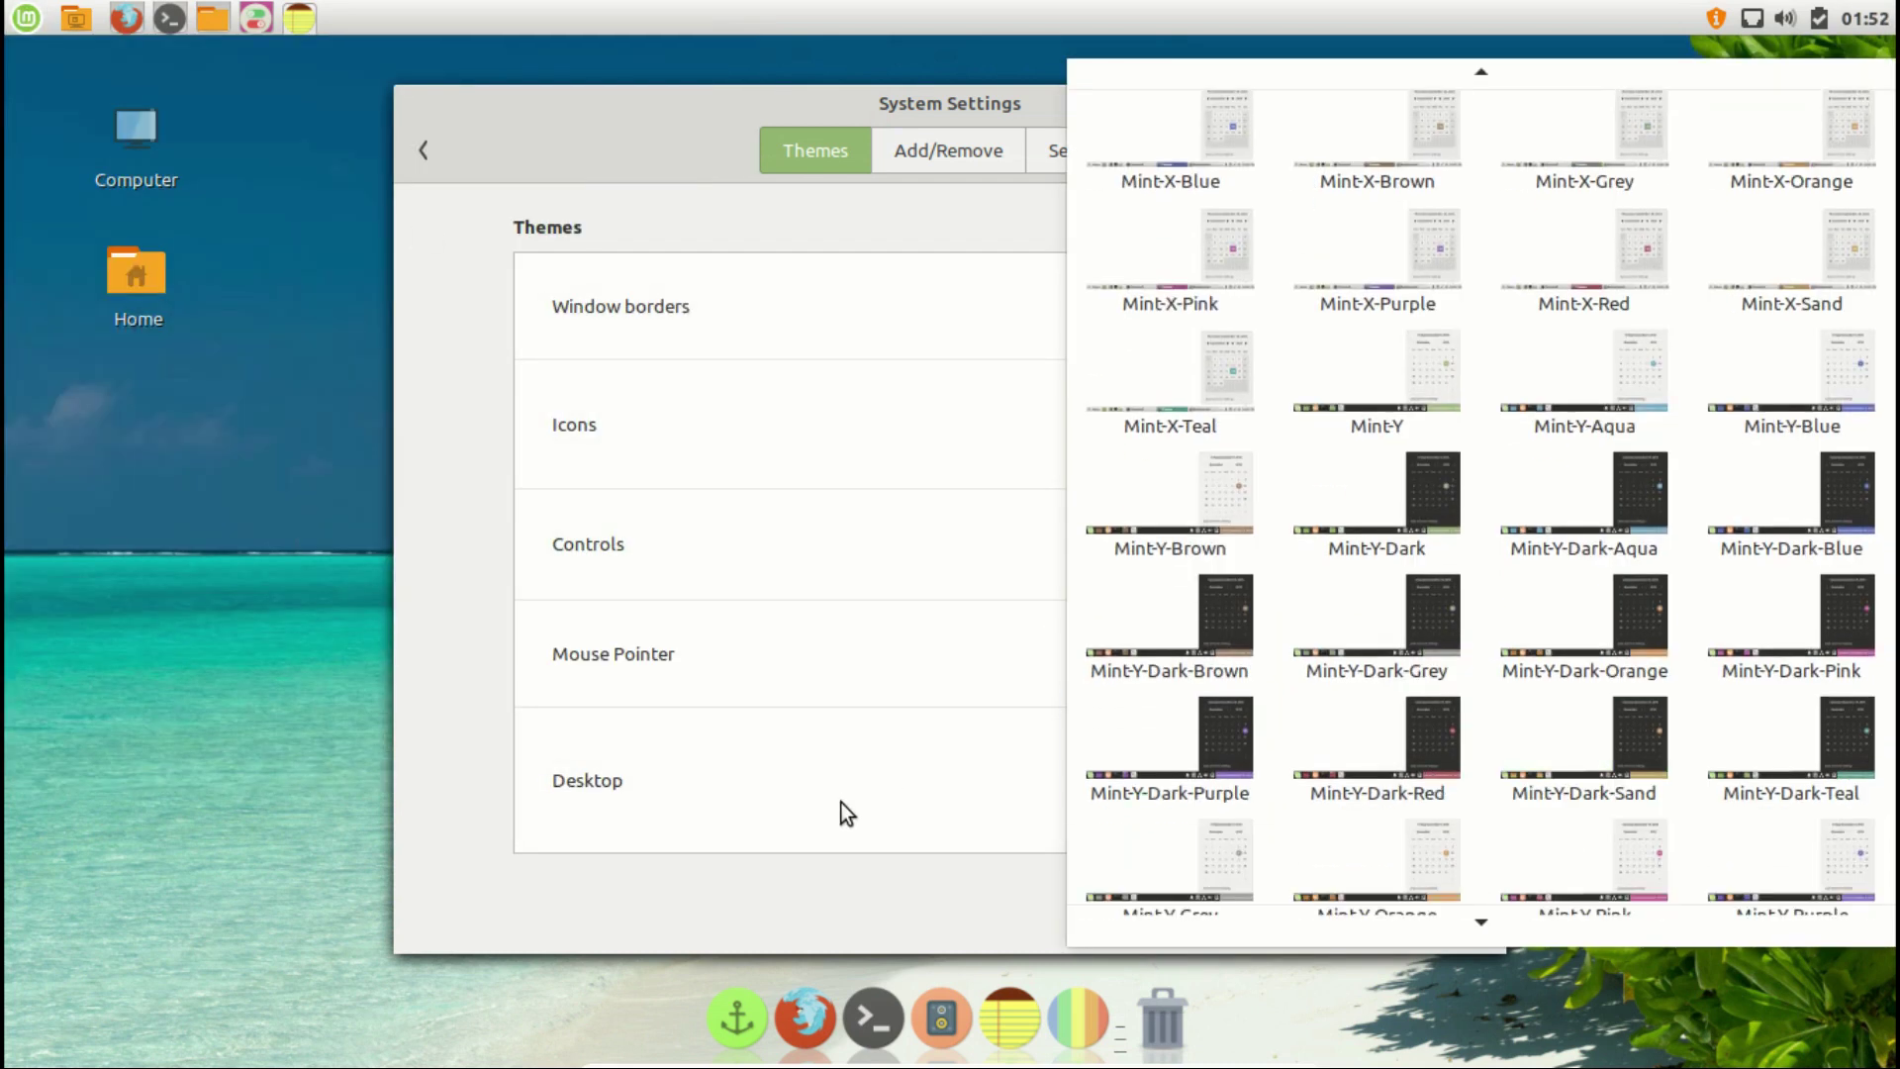
click(841, 804)
click(1186, 765)
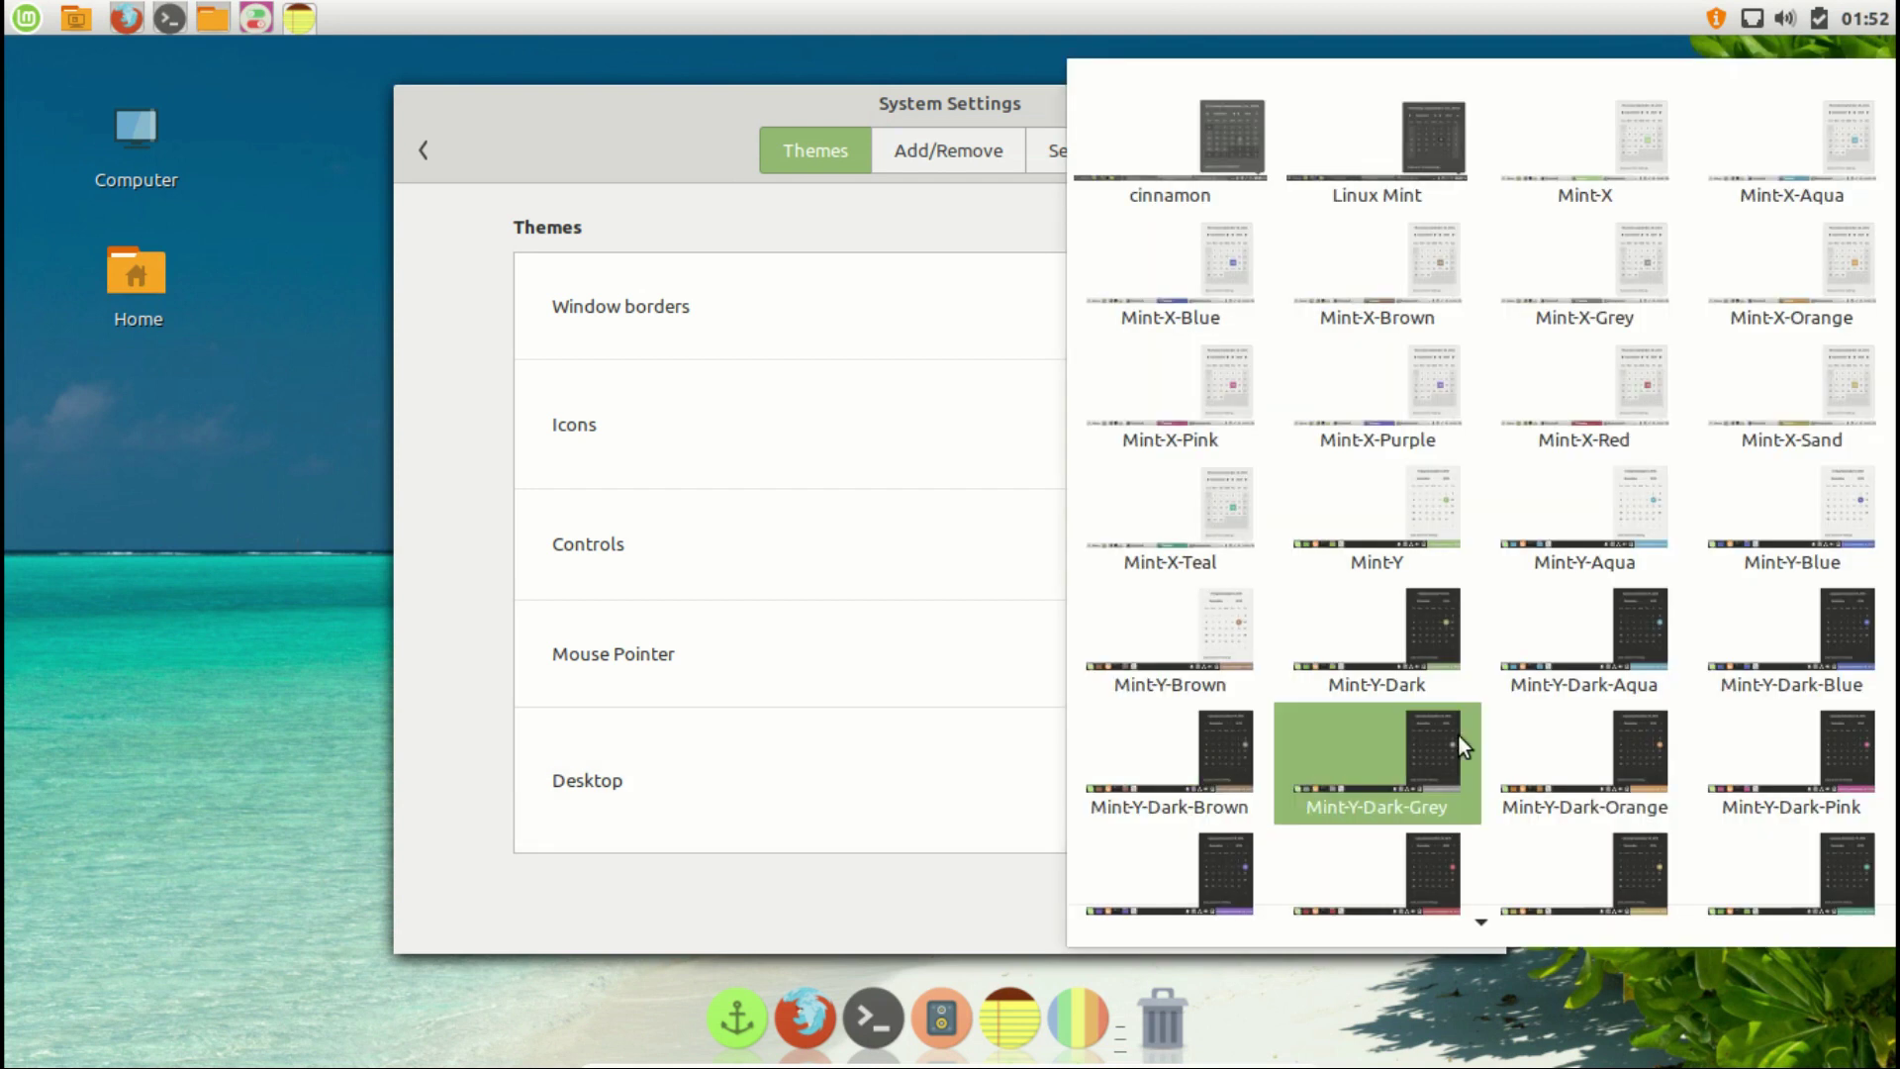
scroll(1465, 724, down, 2)
scroll(1465, 714, down, 1)
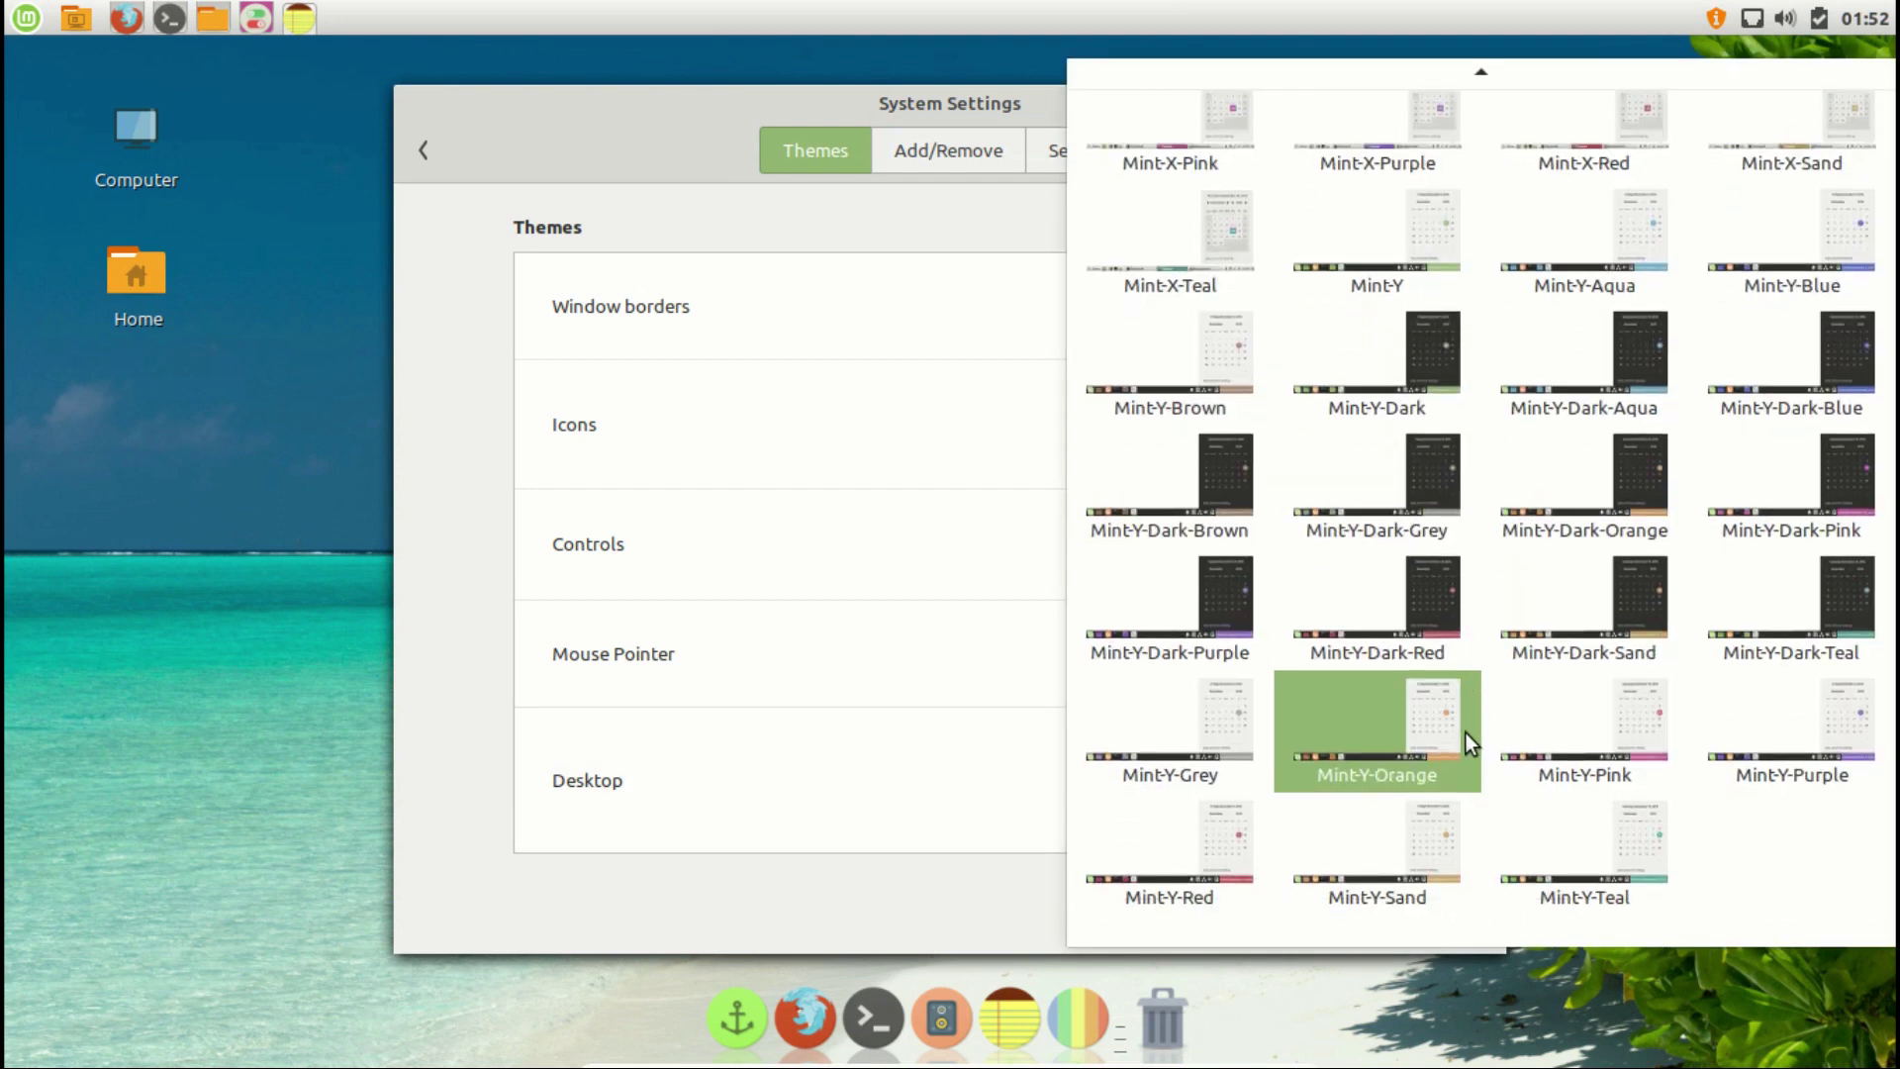
click(930, 522)
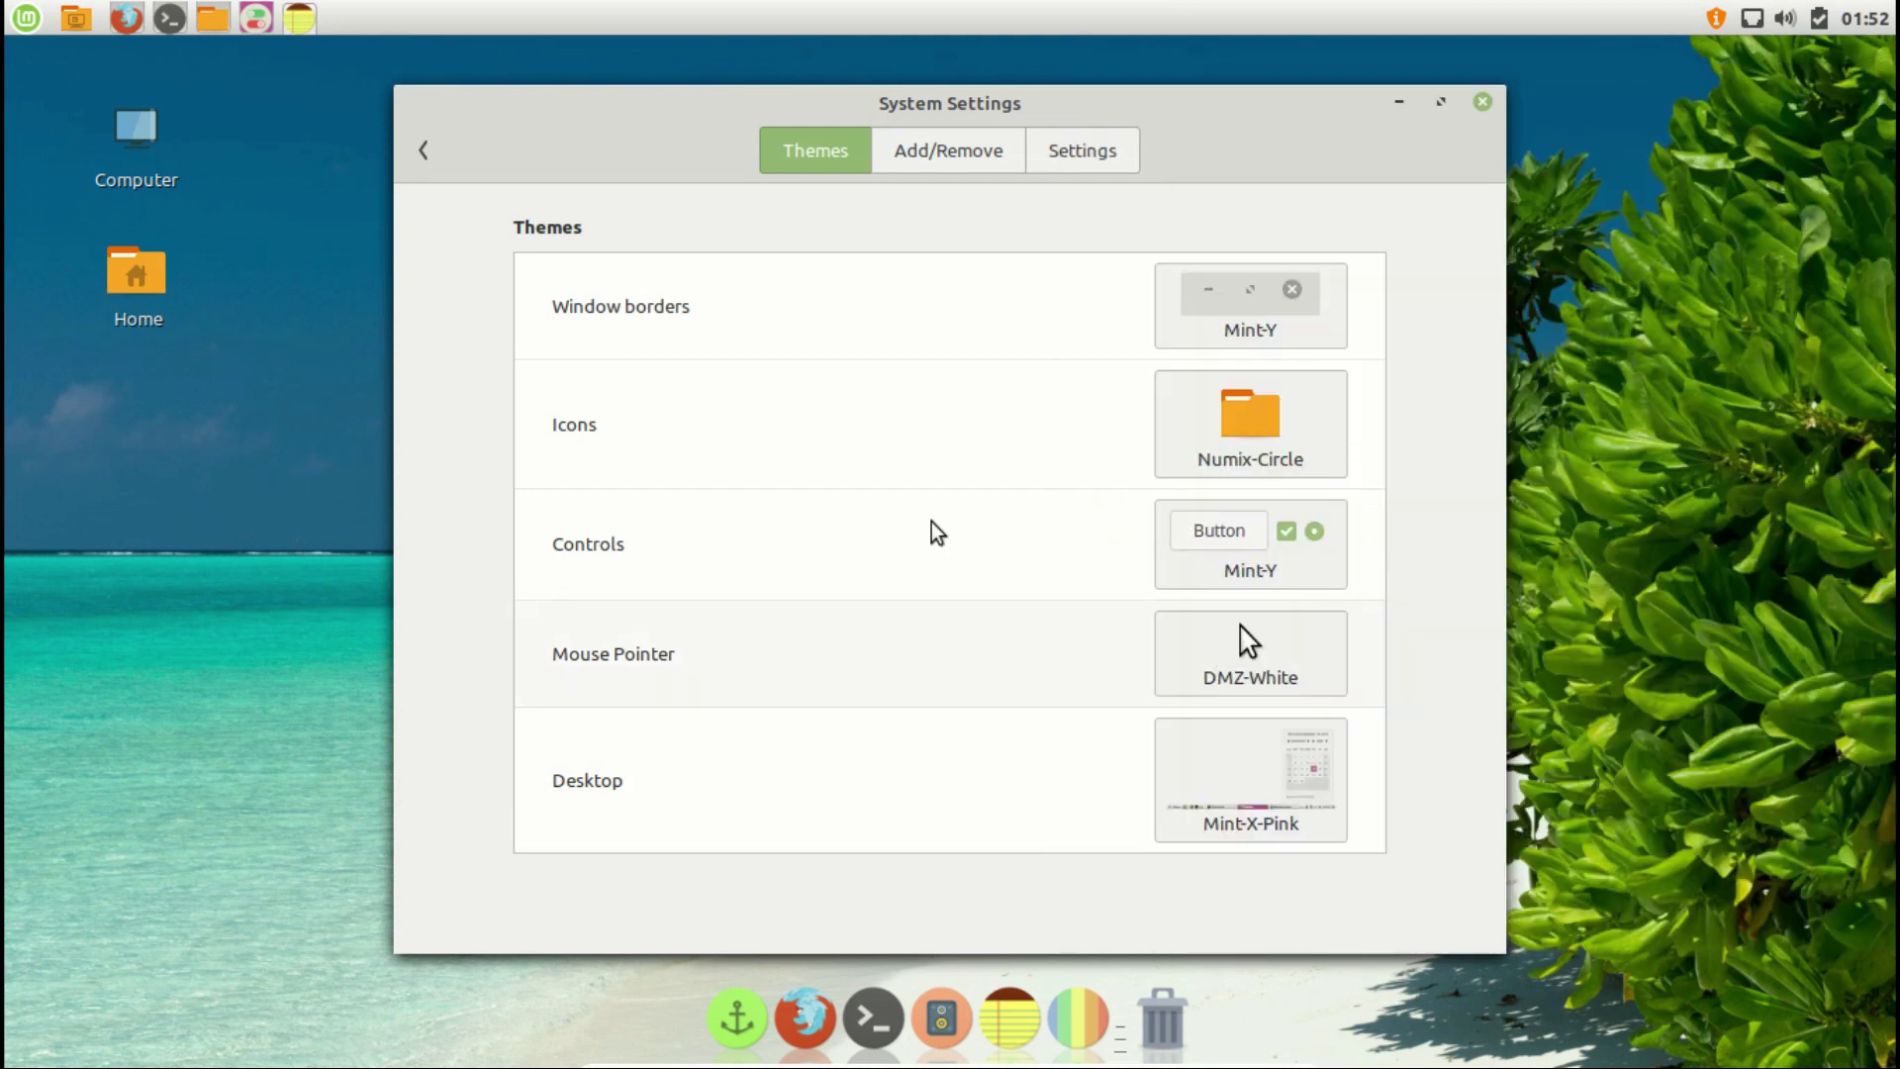
Refresh the theme cache under Add/Remove, install CBlue, and return to the installed themes
click(957, 175)
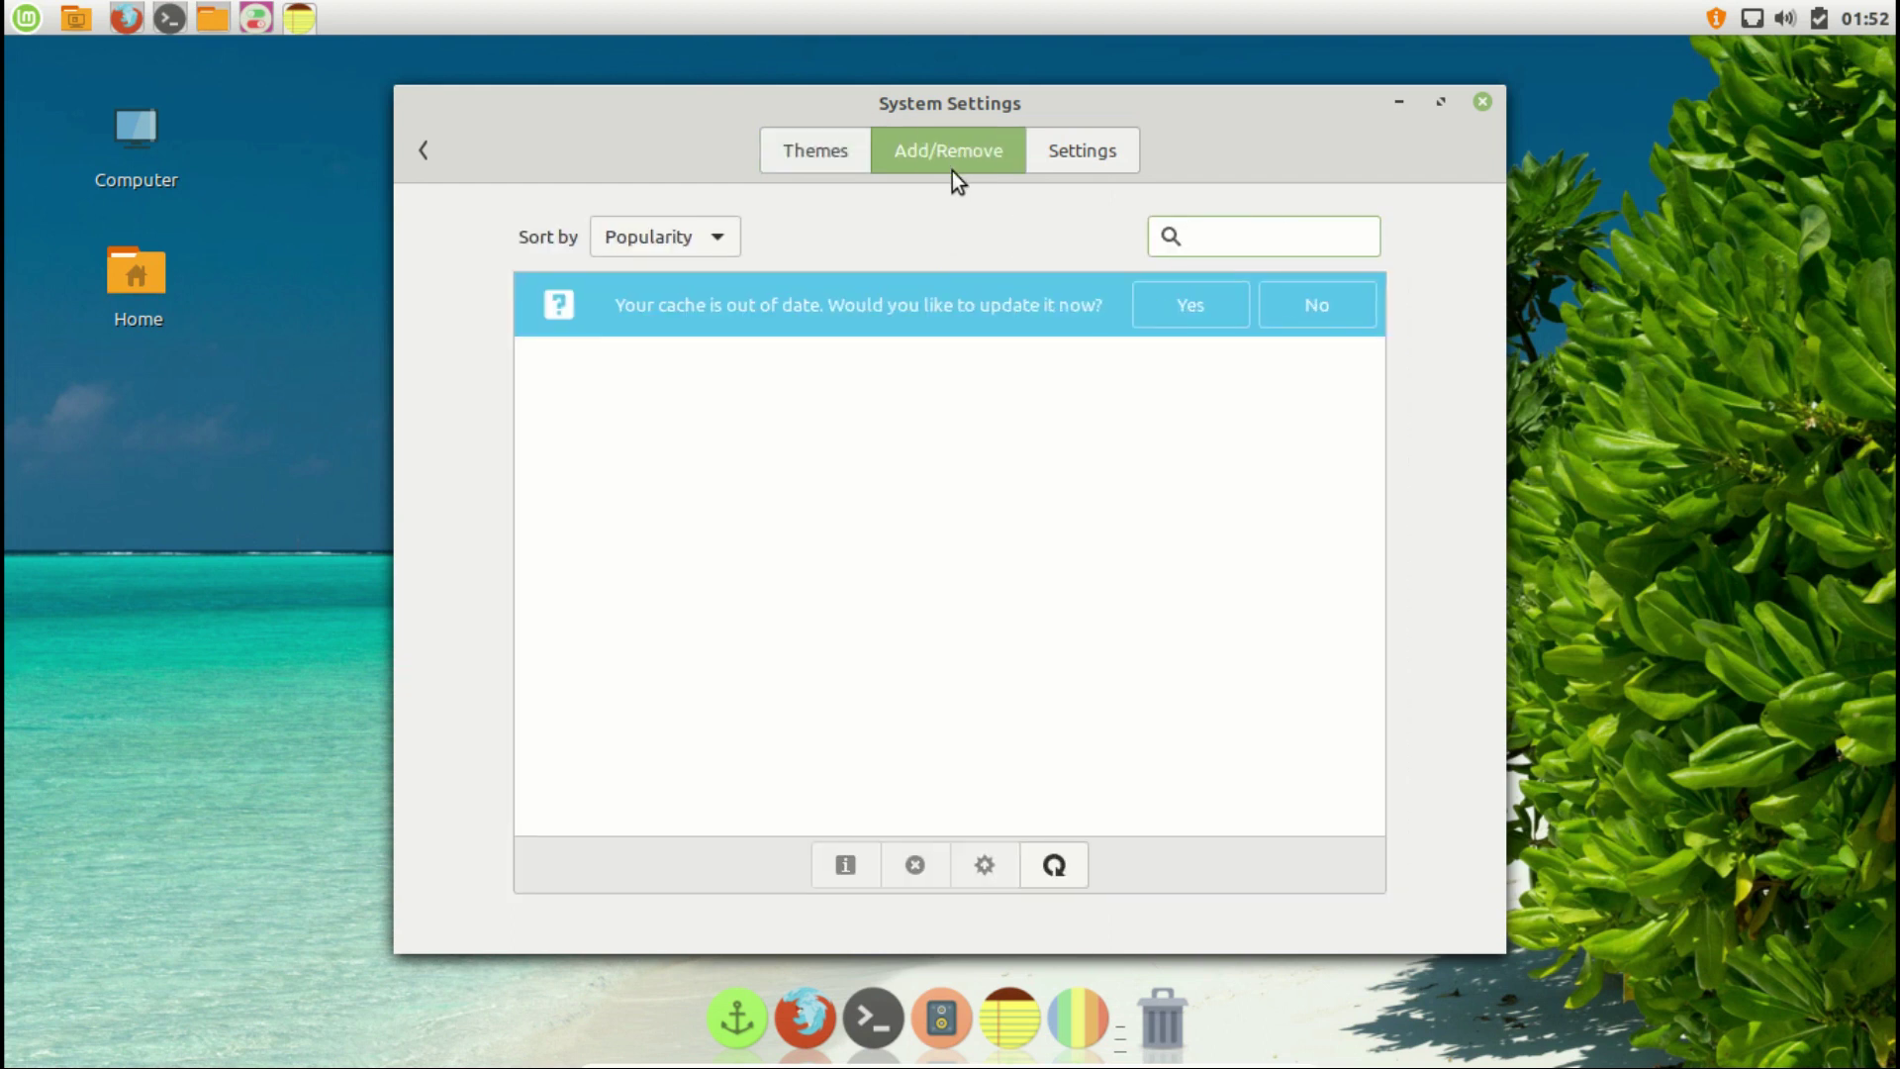
click(1172, 301)
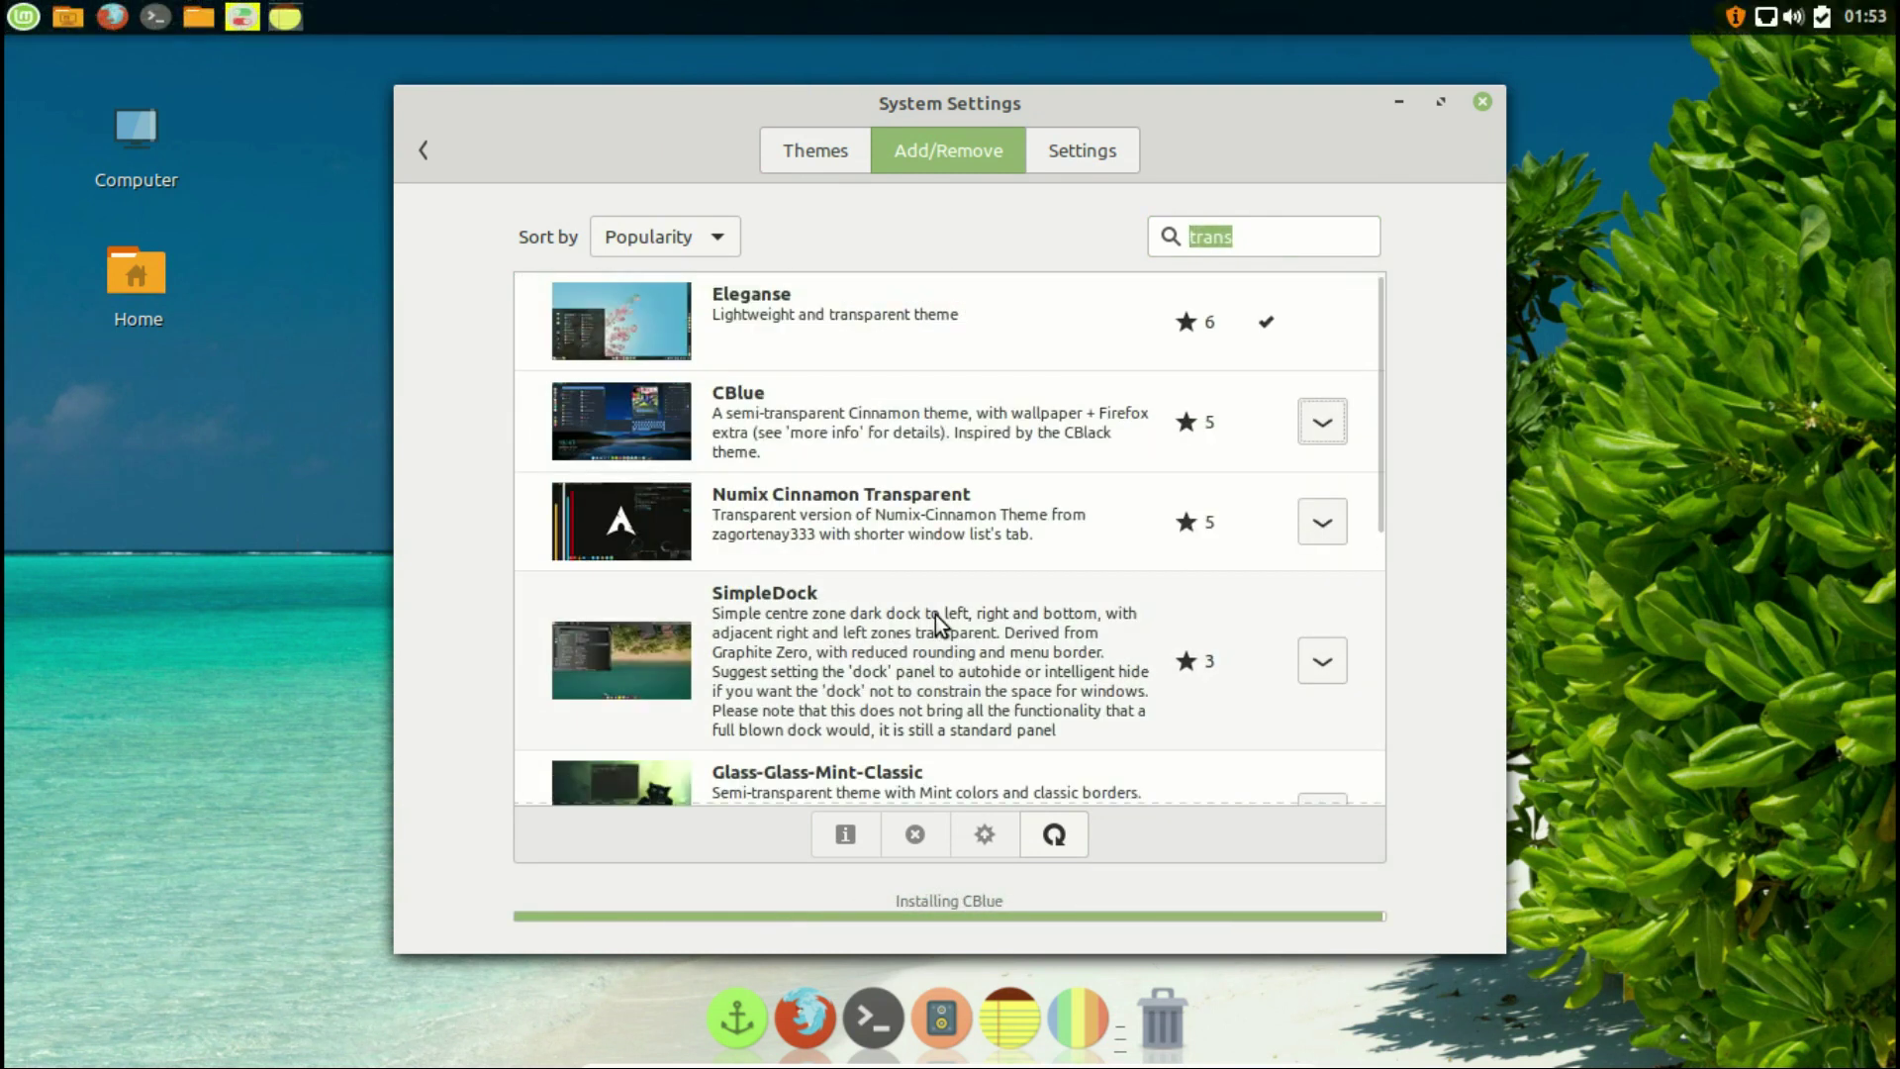
click(794, 171)
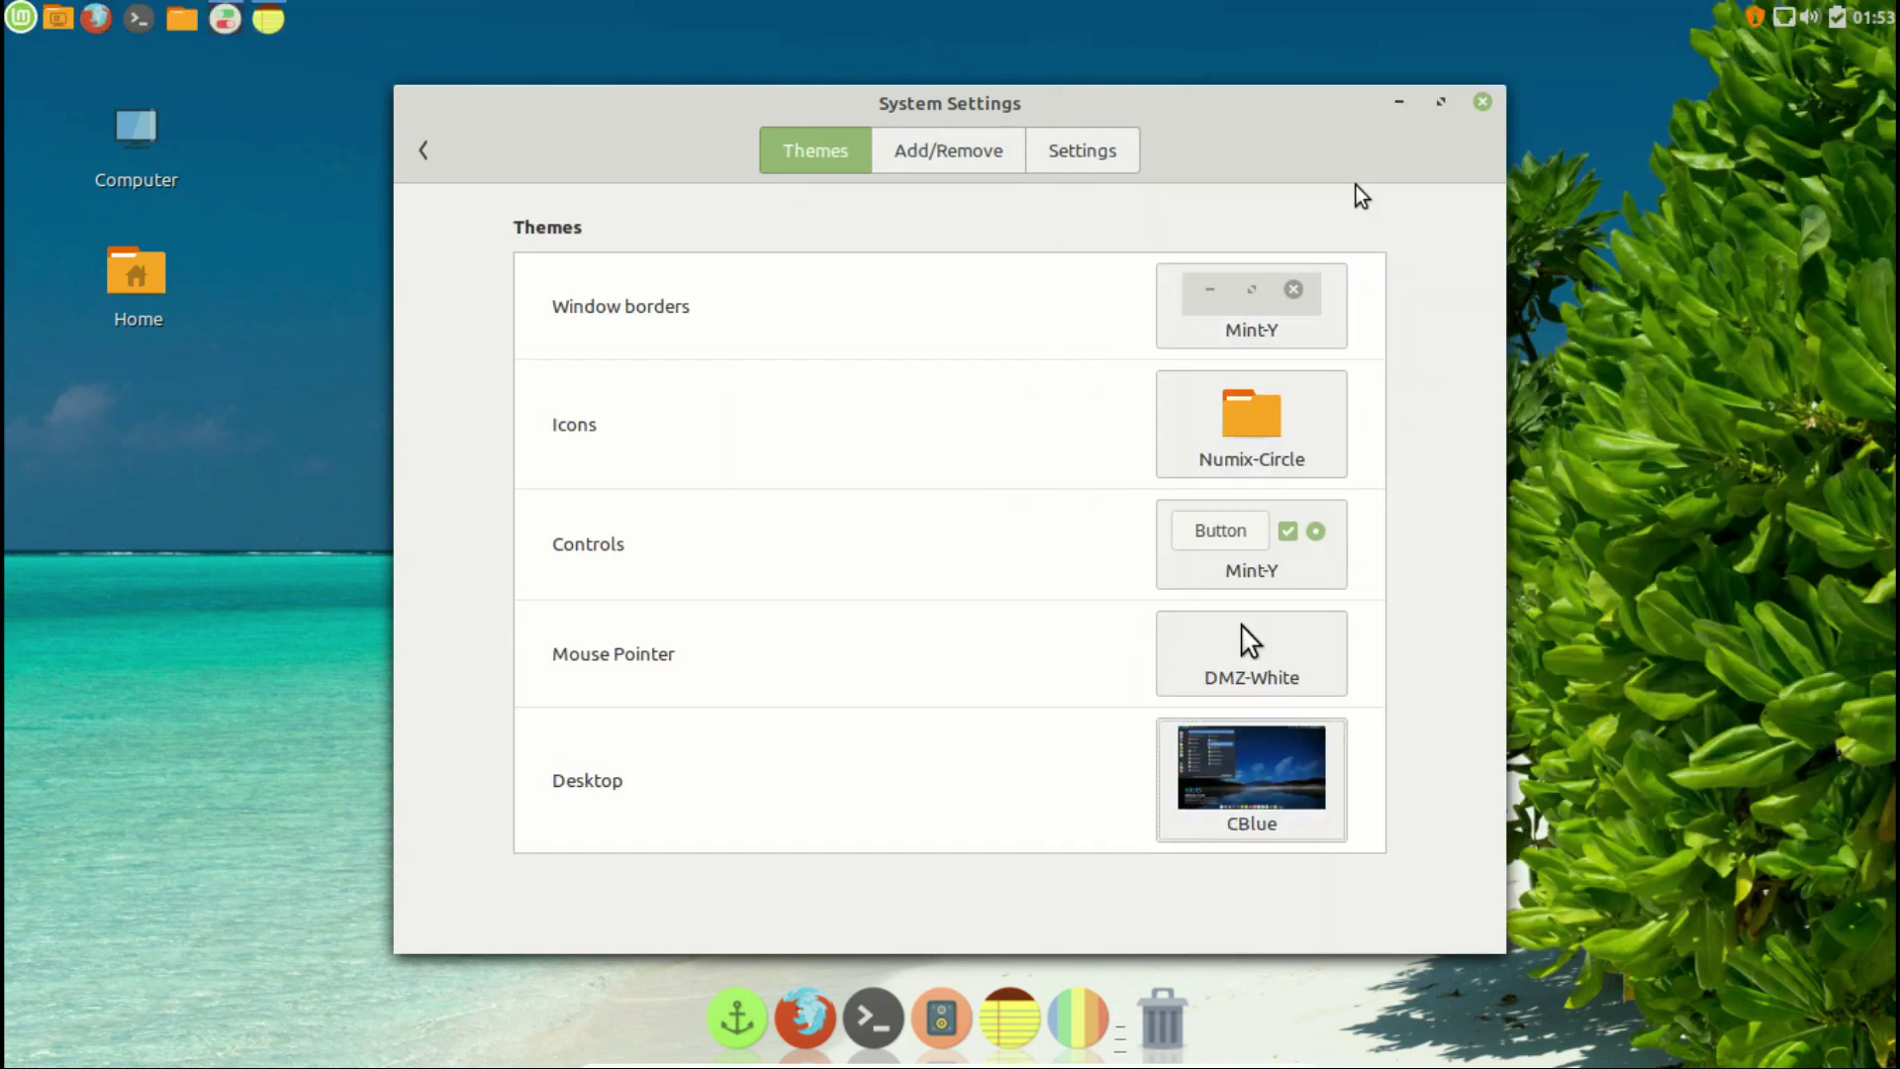
click(13, 19)
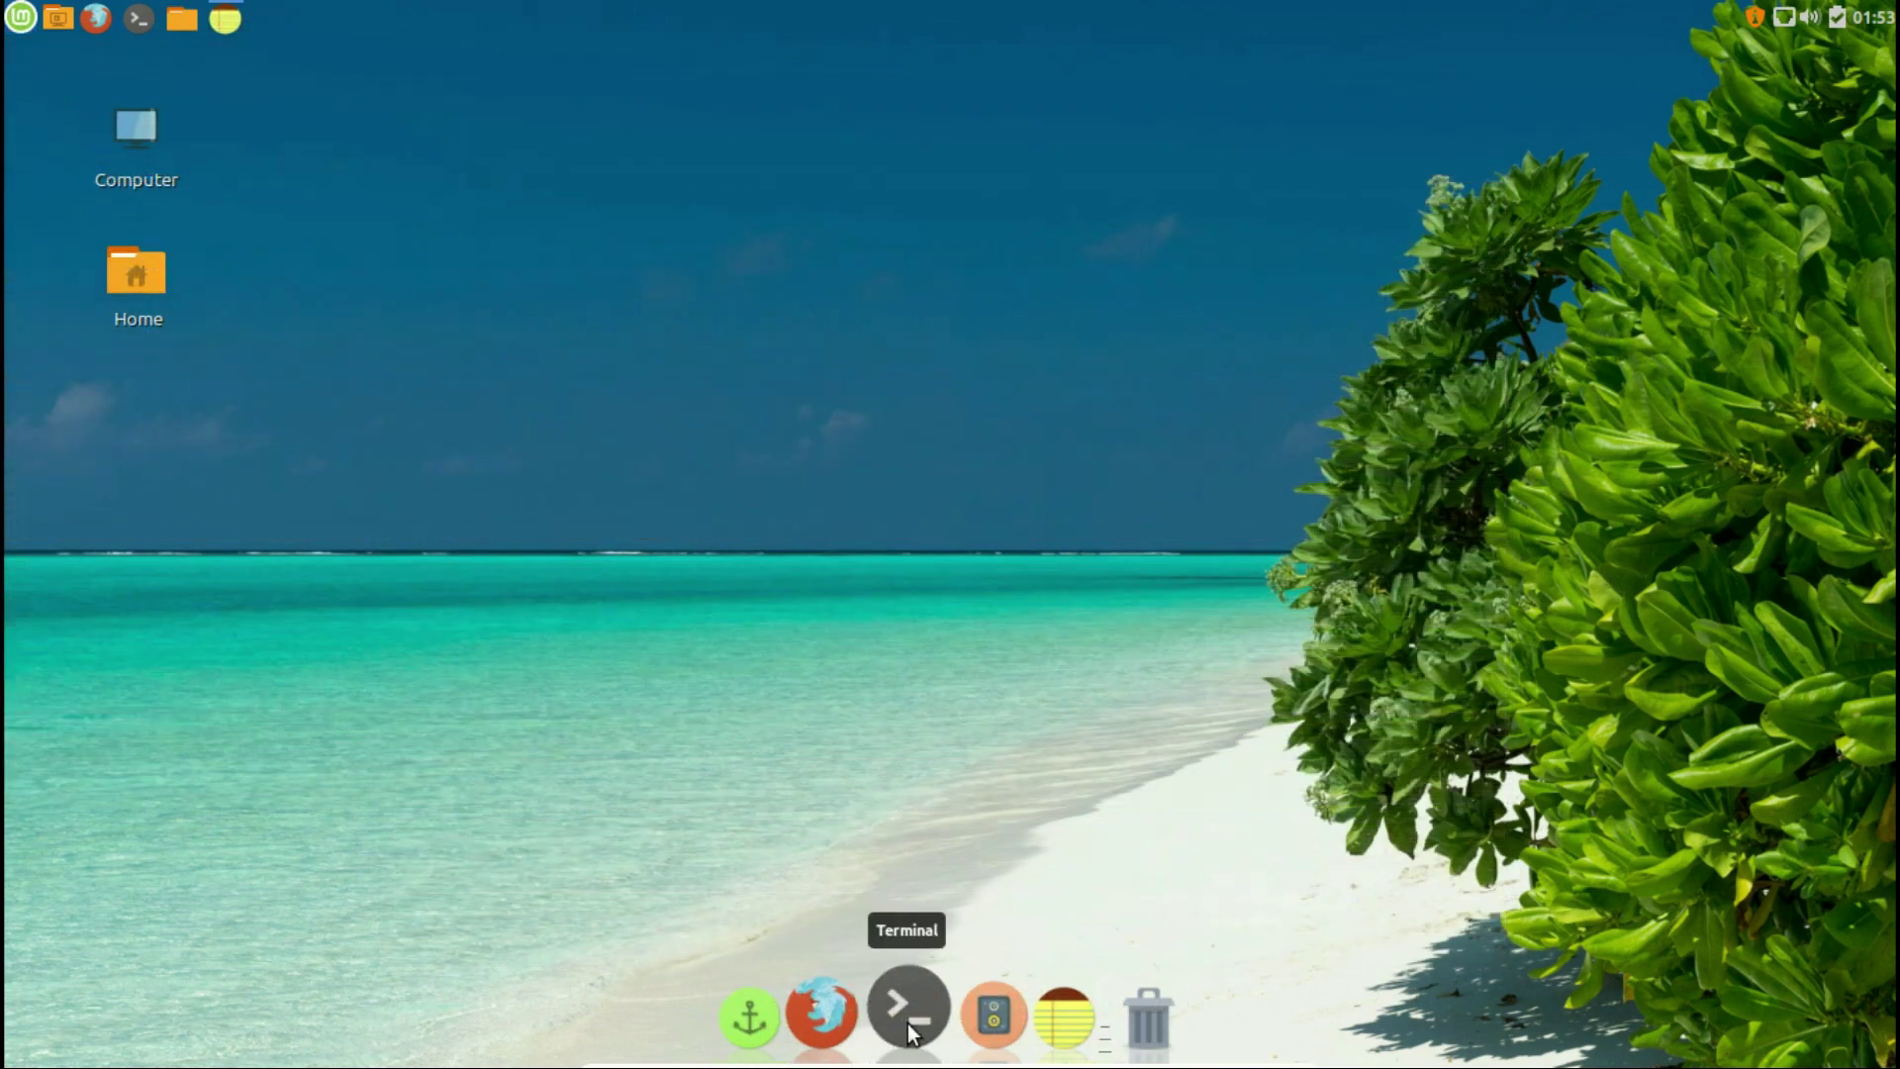
Install conky-all in a terminal by completing 'sudo apt-get install conky' with '-all'
click(909, 1020)
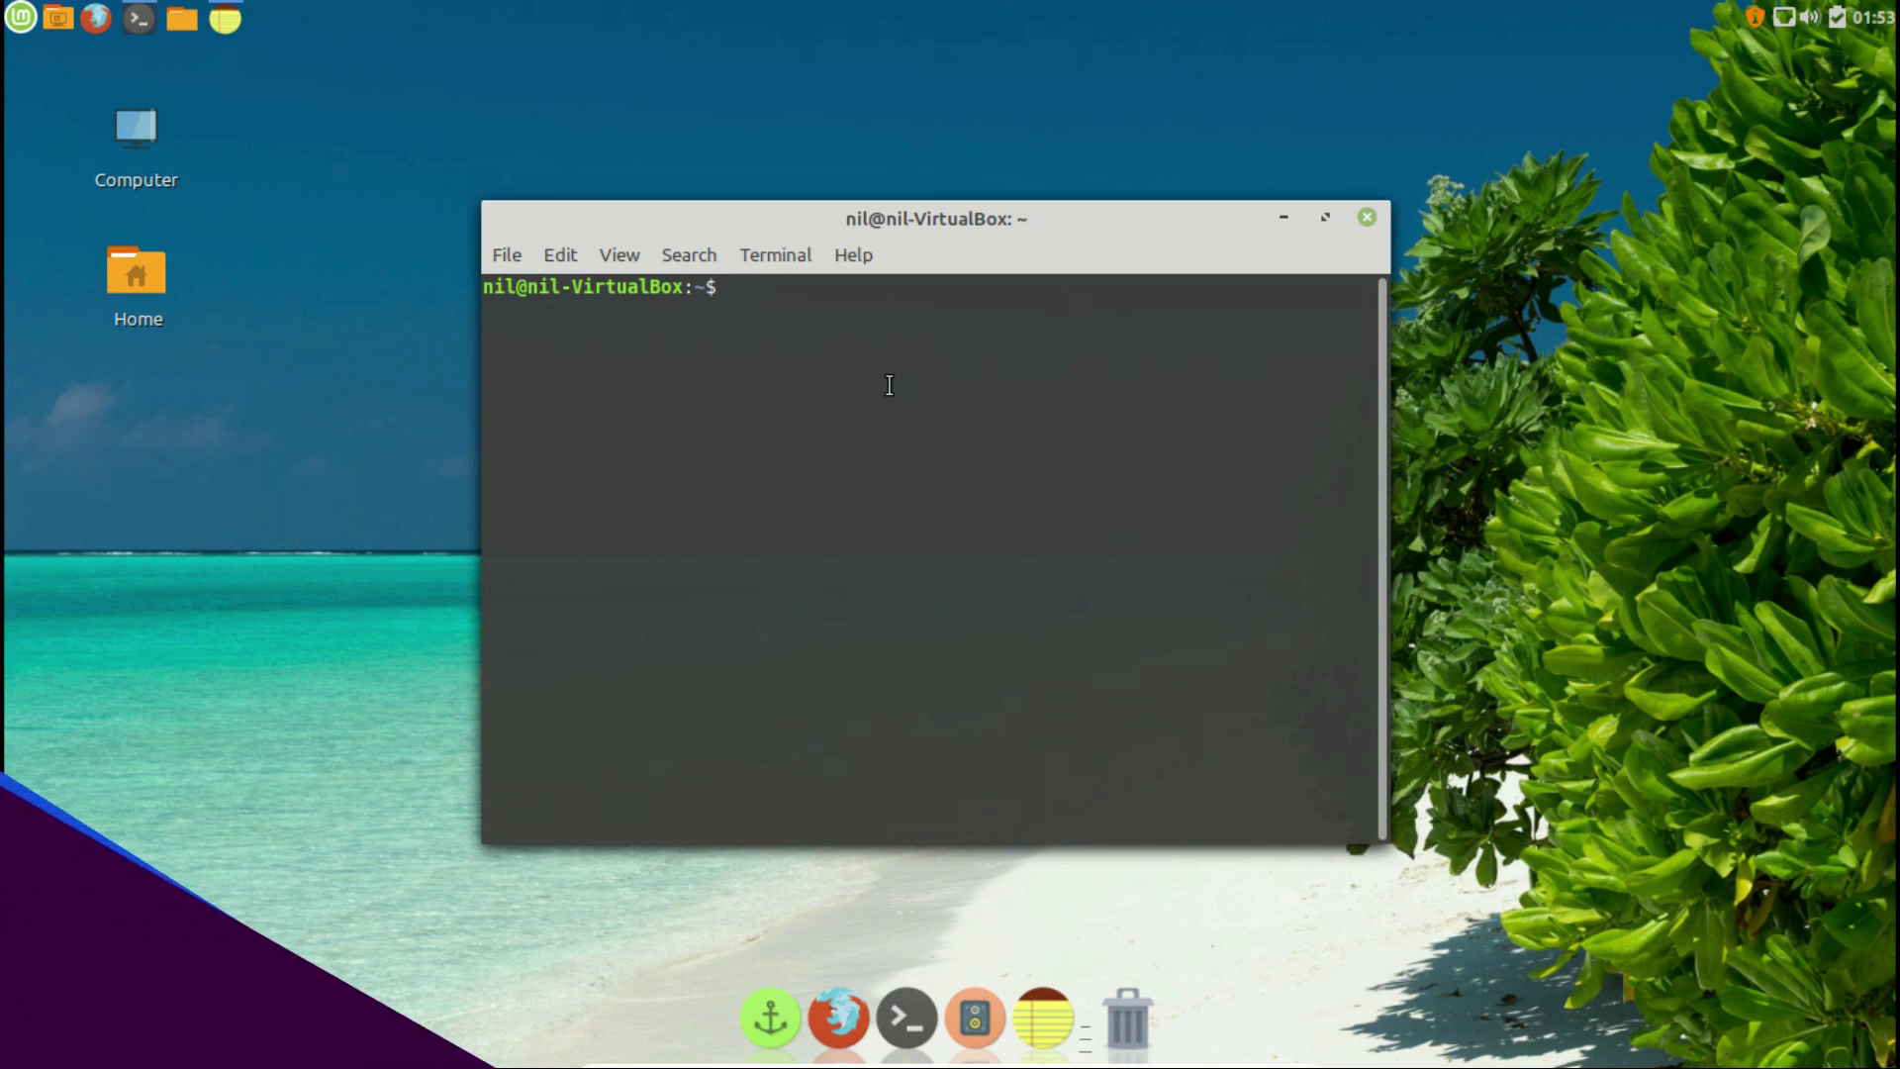
text(sudo apt-)
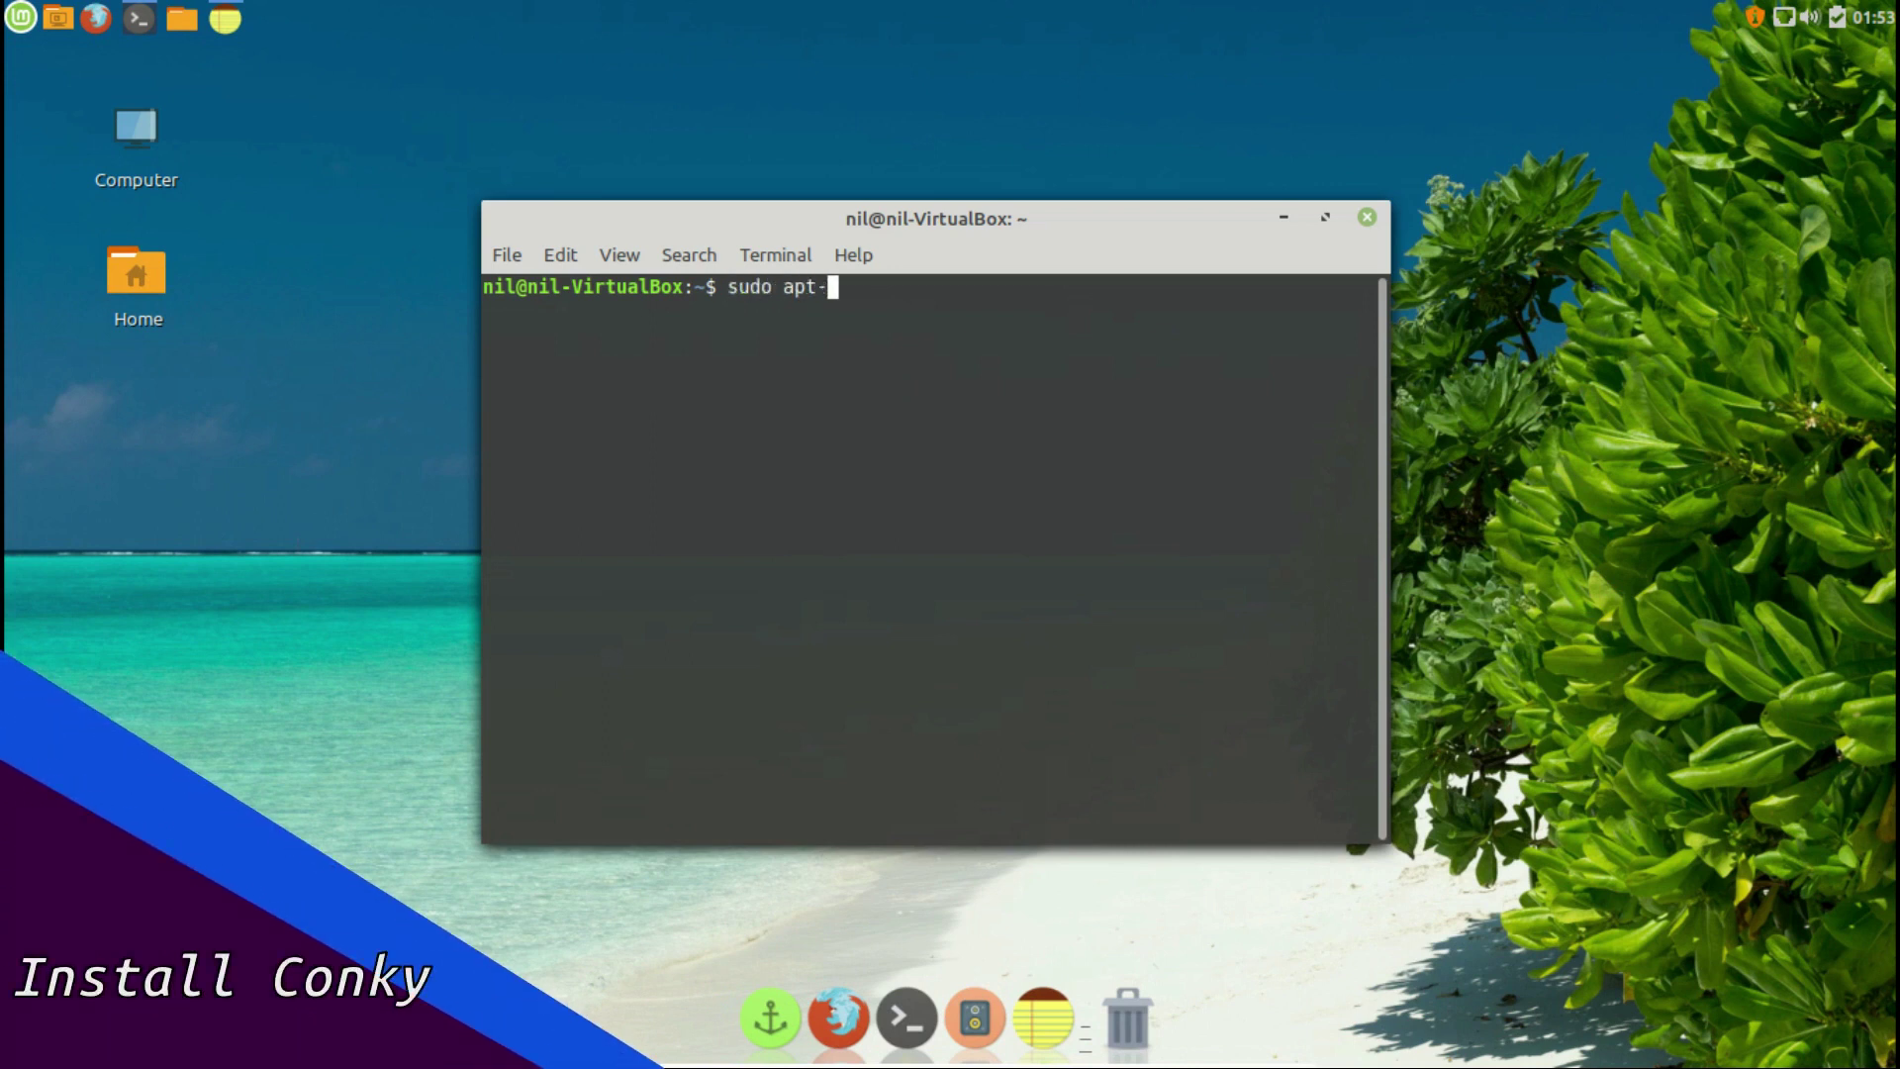
text(get install conky)
key(Tab)
key(Tab)
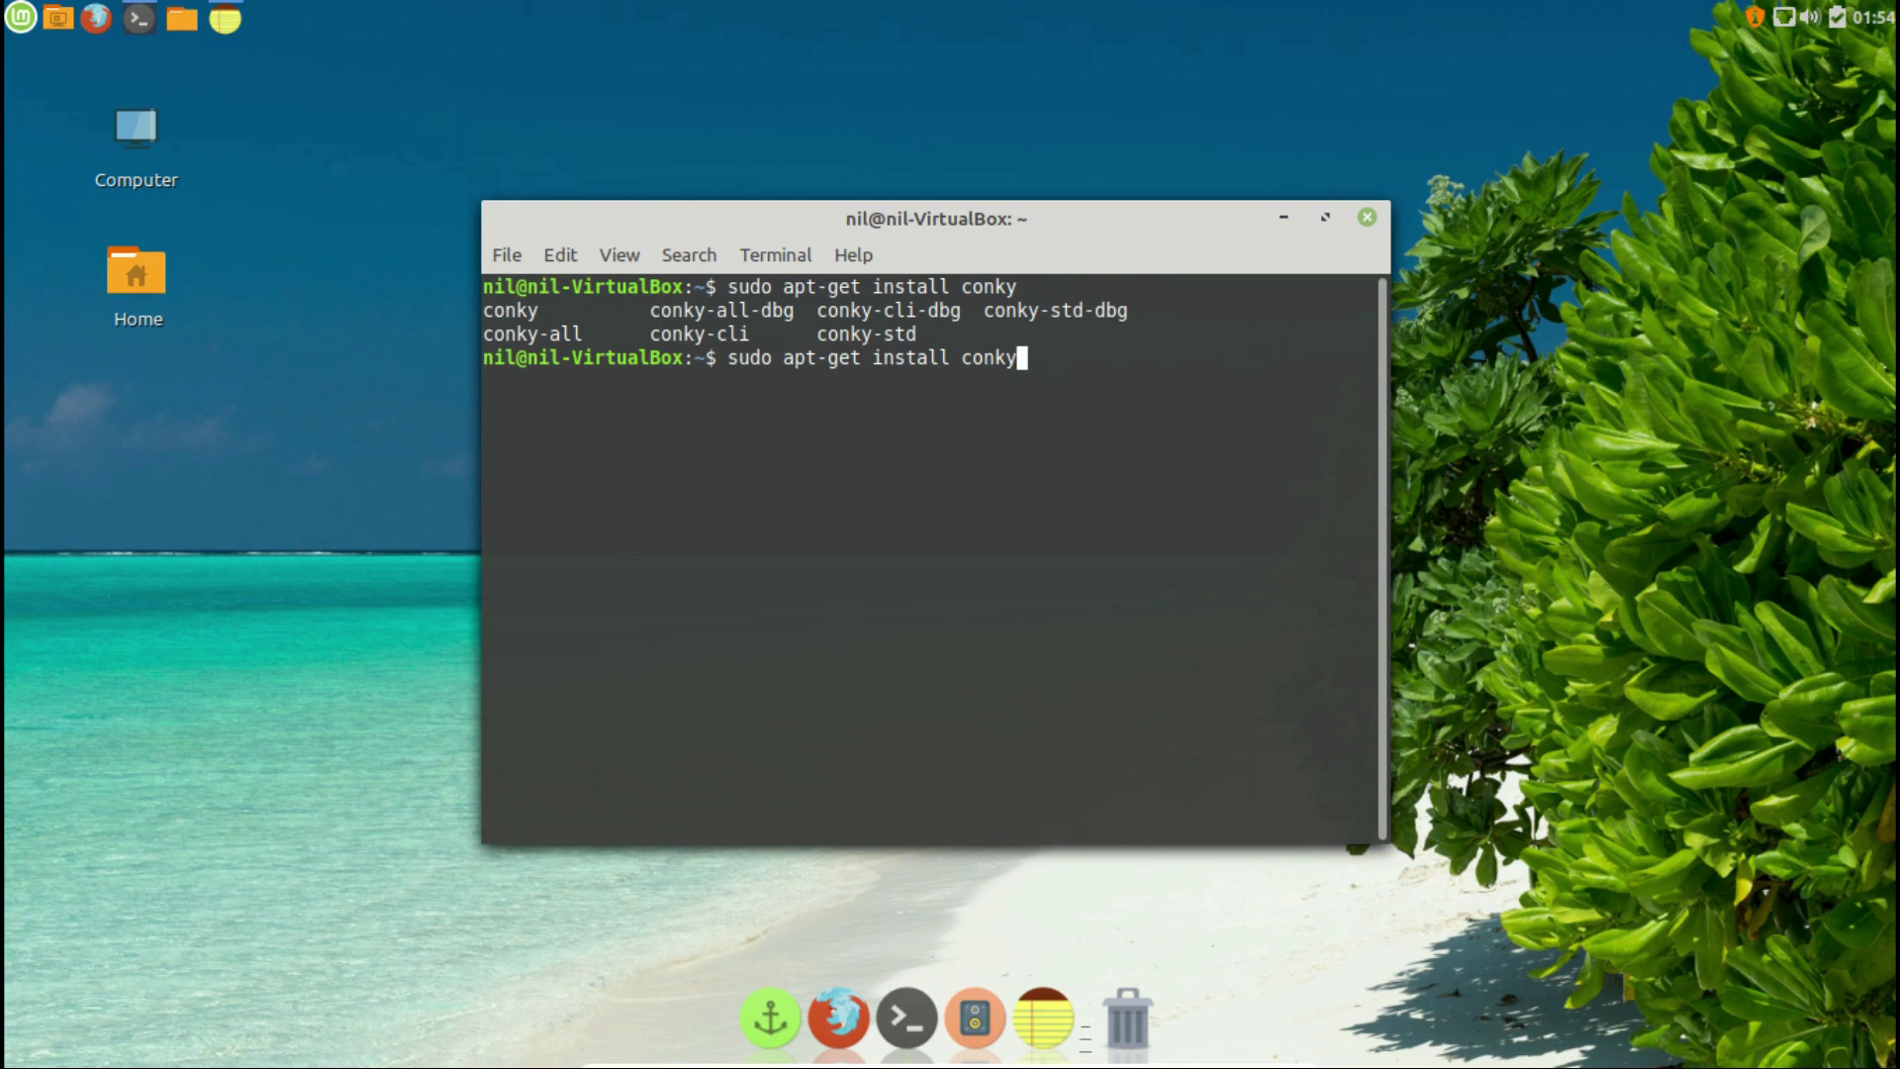
text(-all)
key(Return)
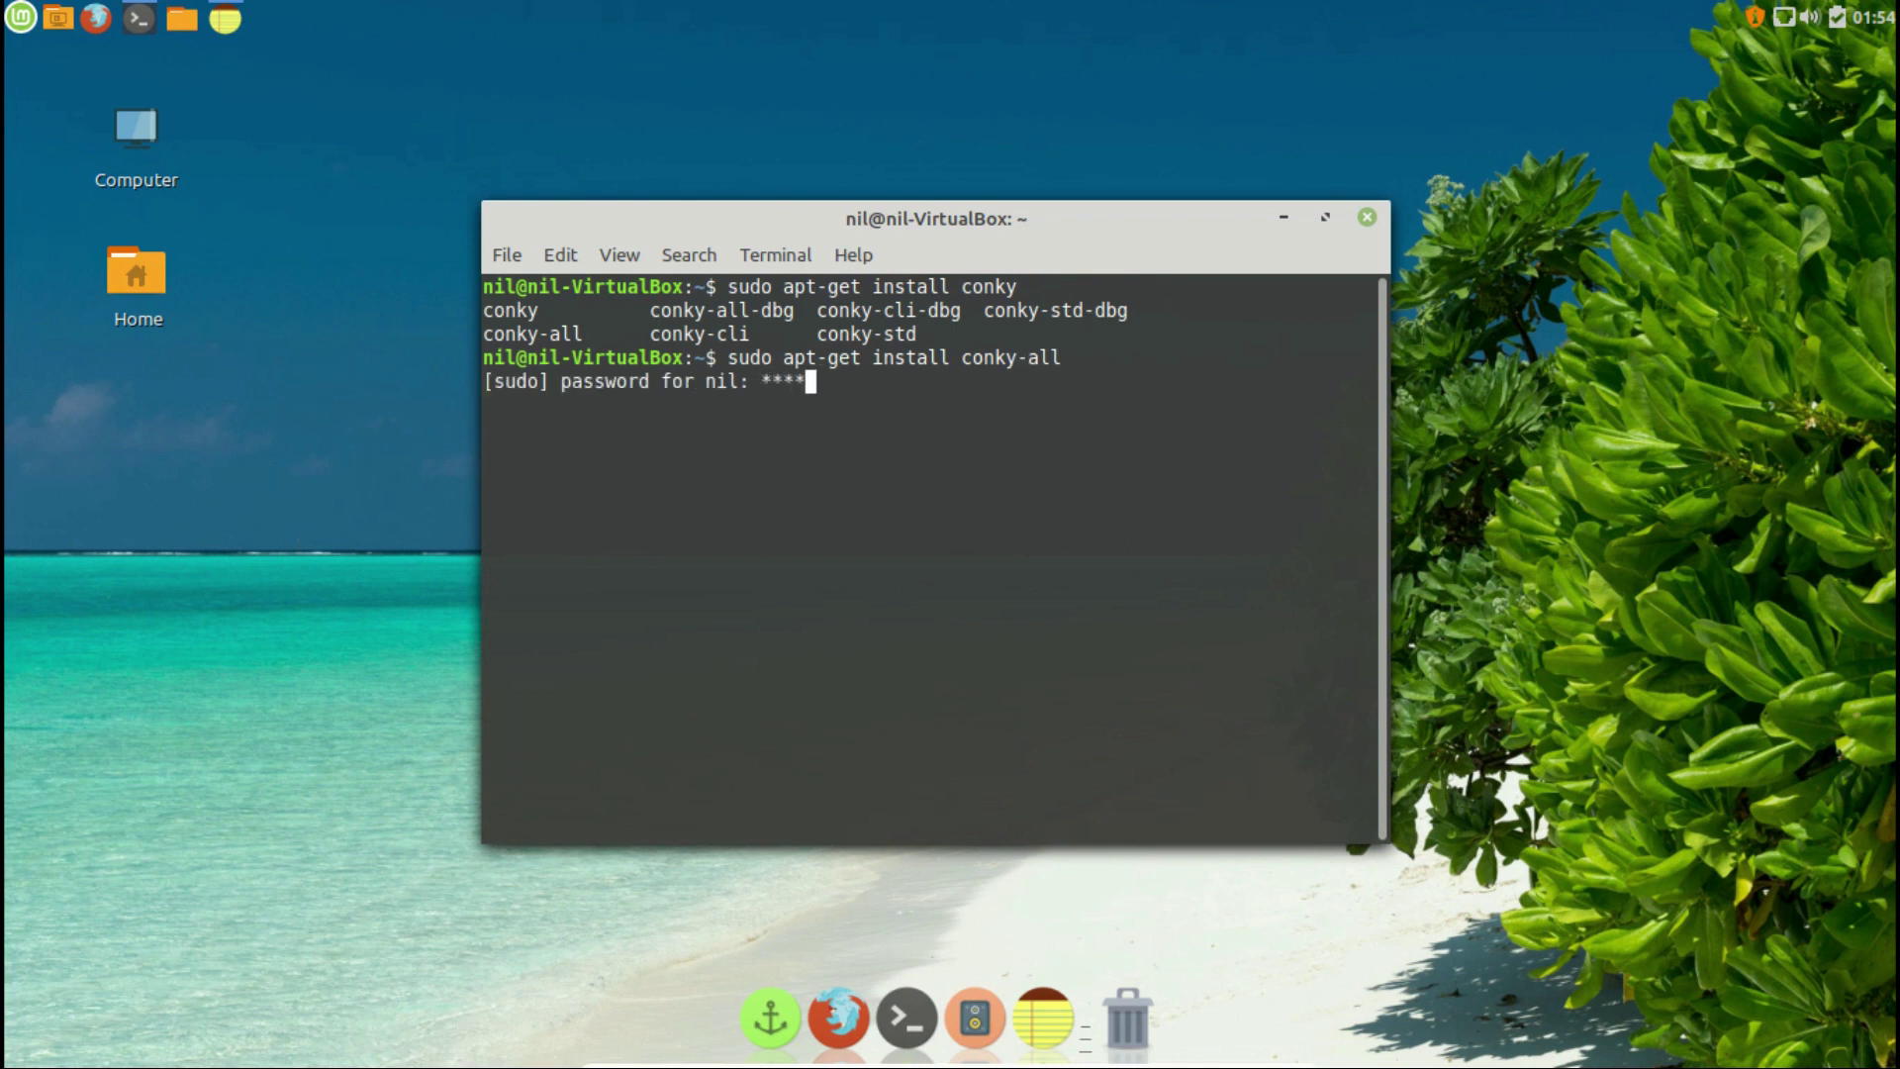
key(Return)
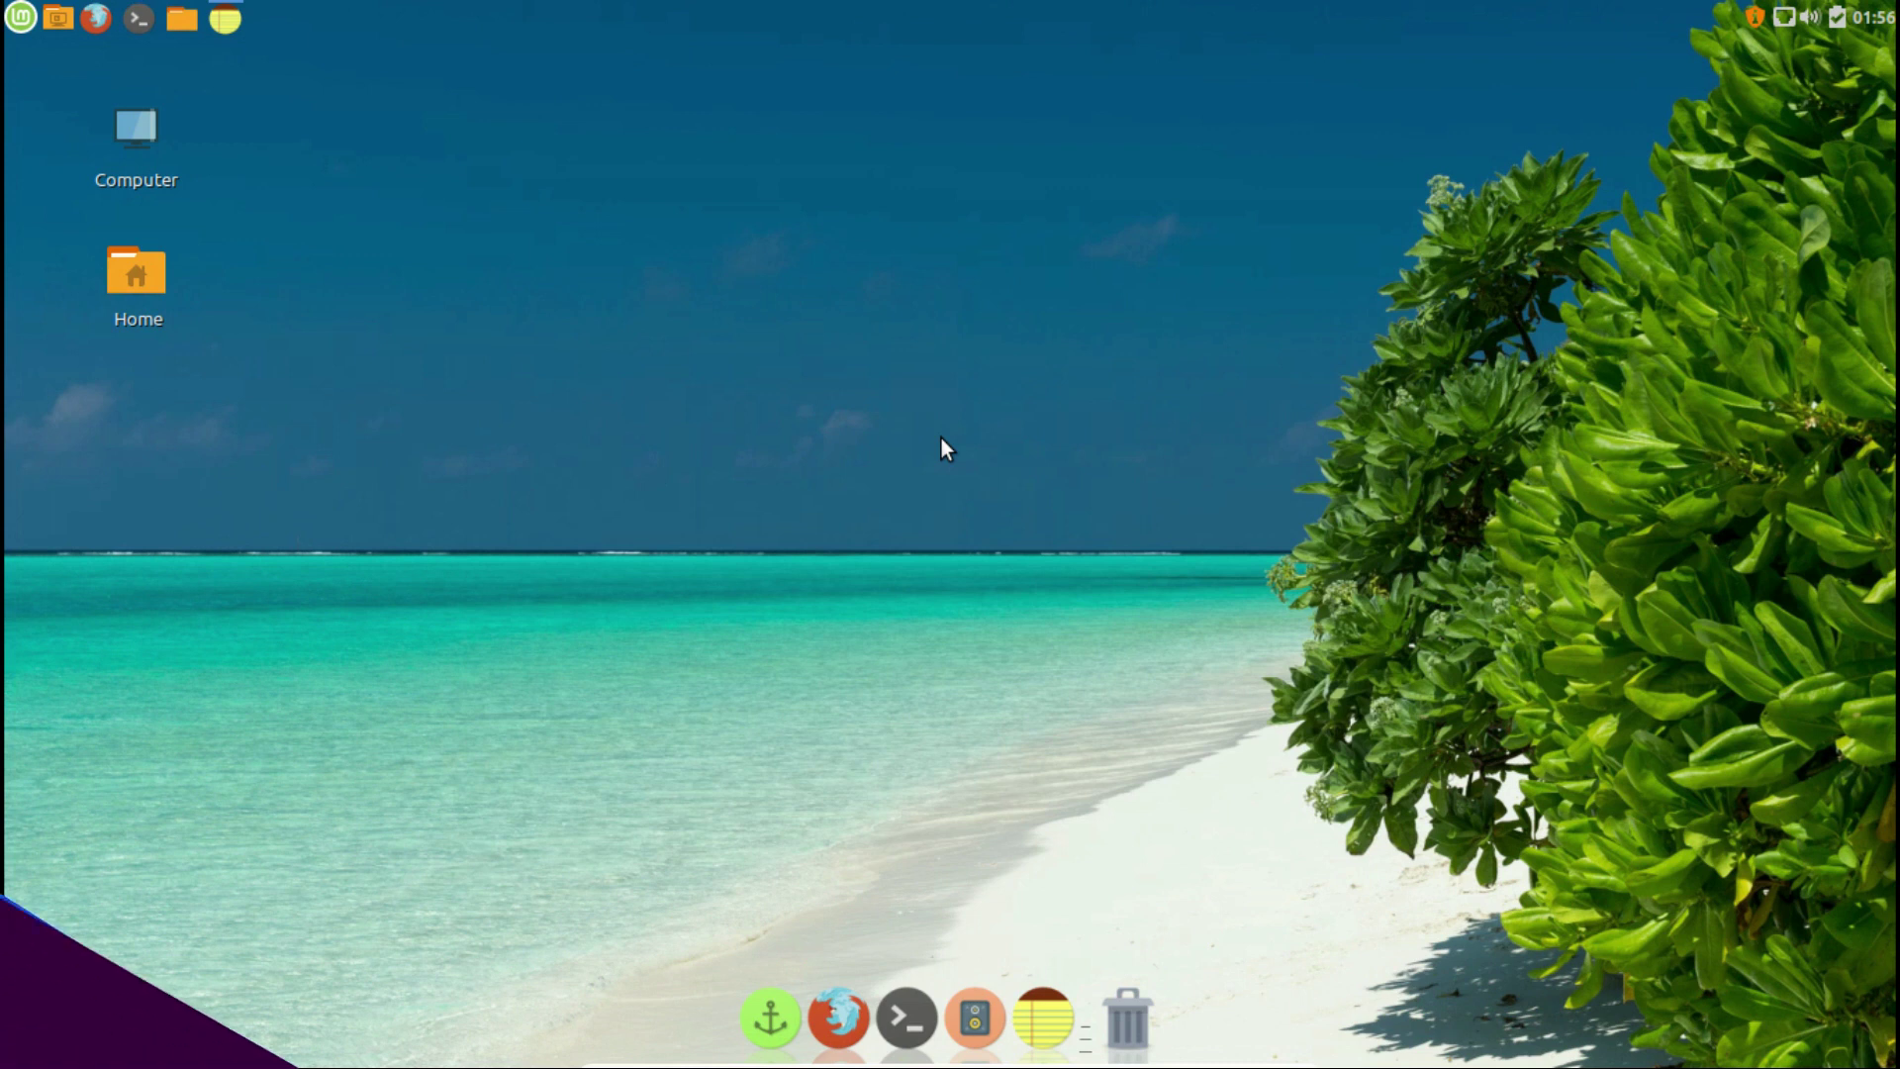
In a new terminal, add the ppa:mark-pcnetspec/conky-manager-pm9 repository with sudo
key(ctrl+alt+t)
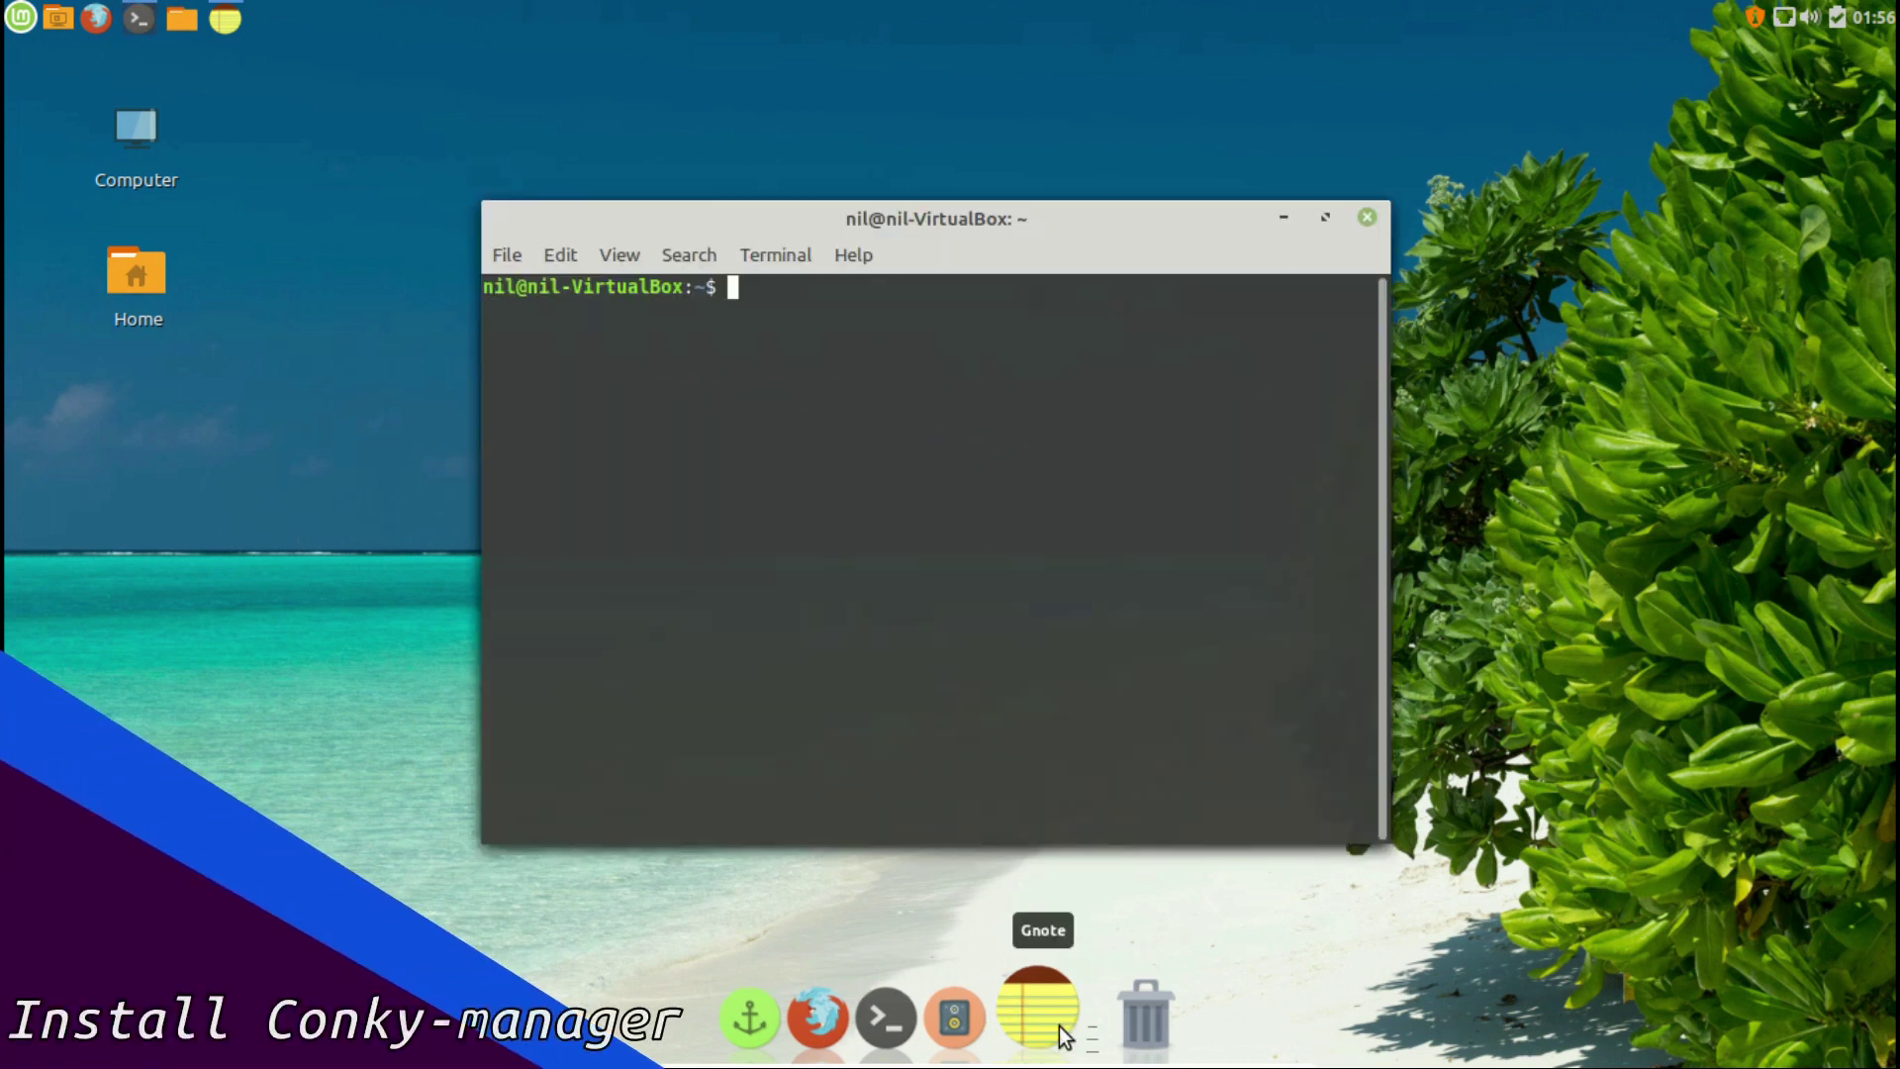
click(1044, 1020)
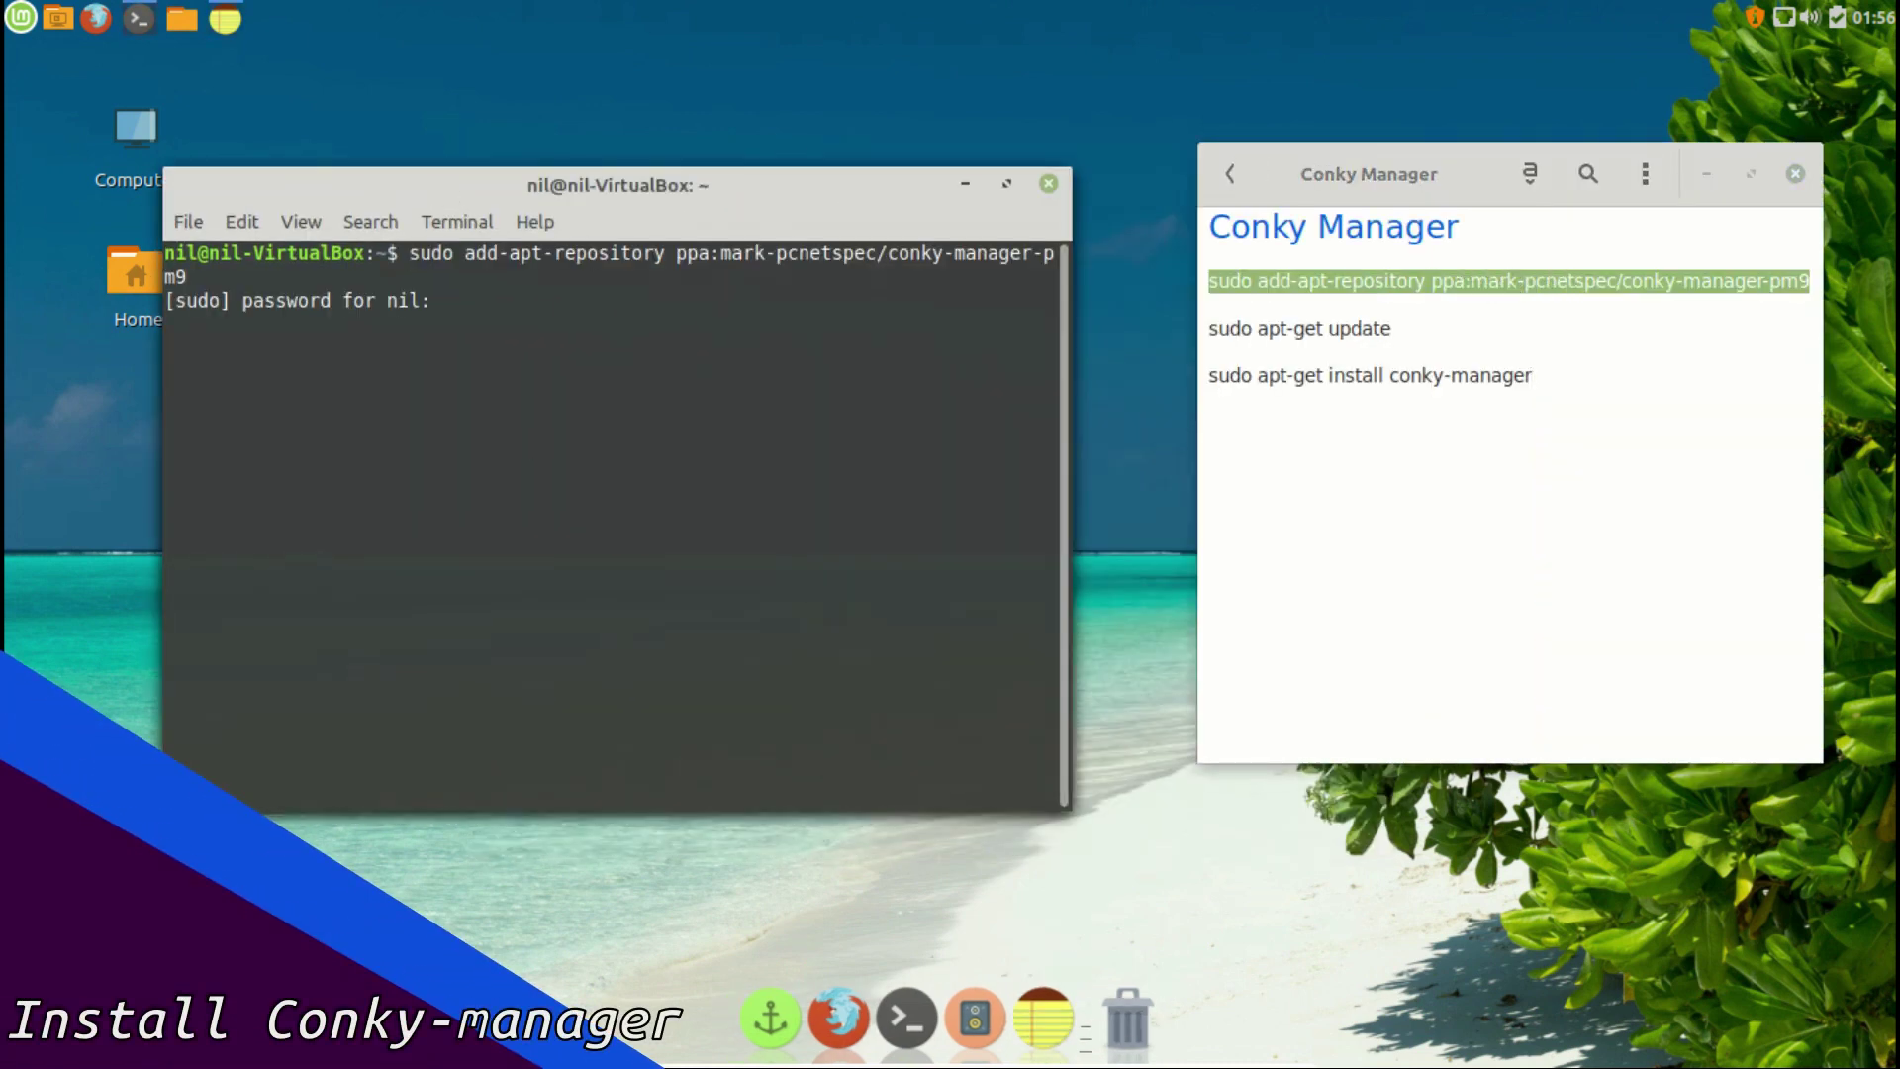
key(Return)
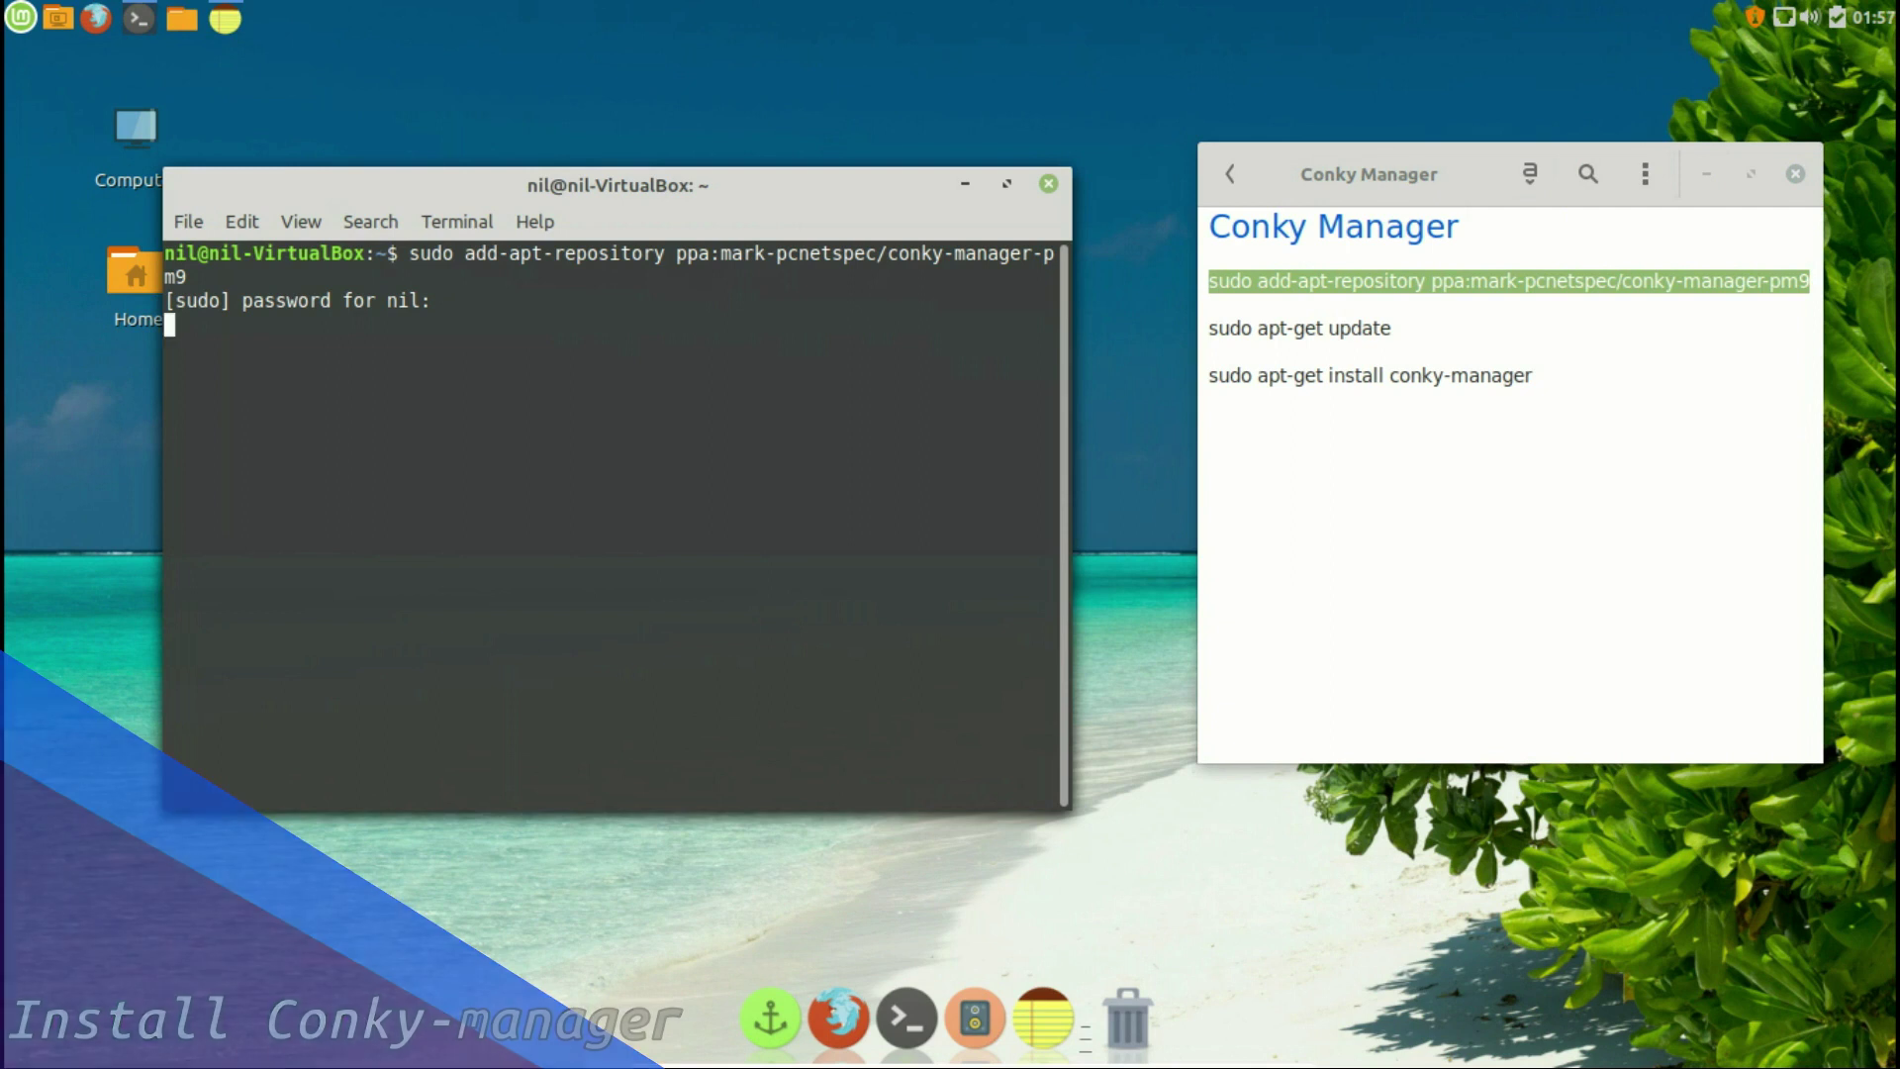
key(Return)
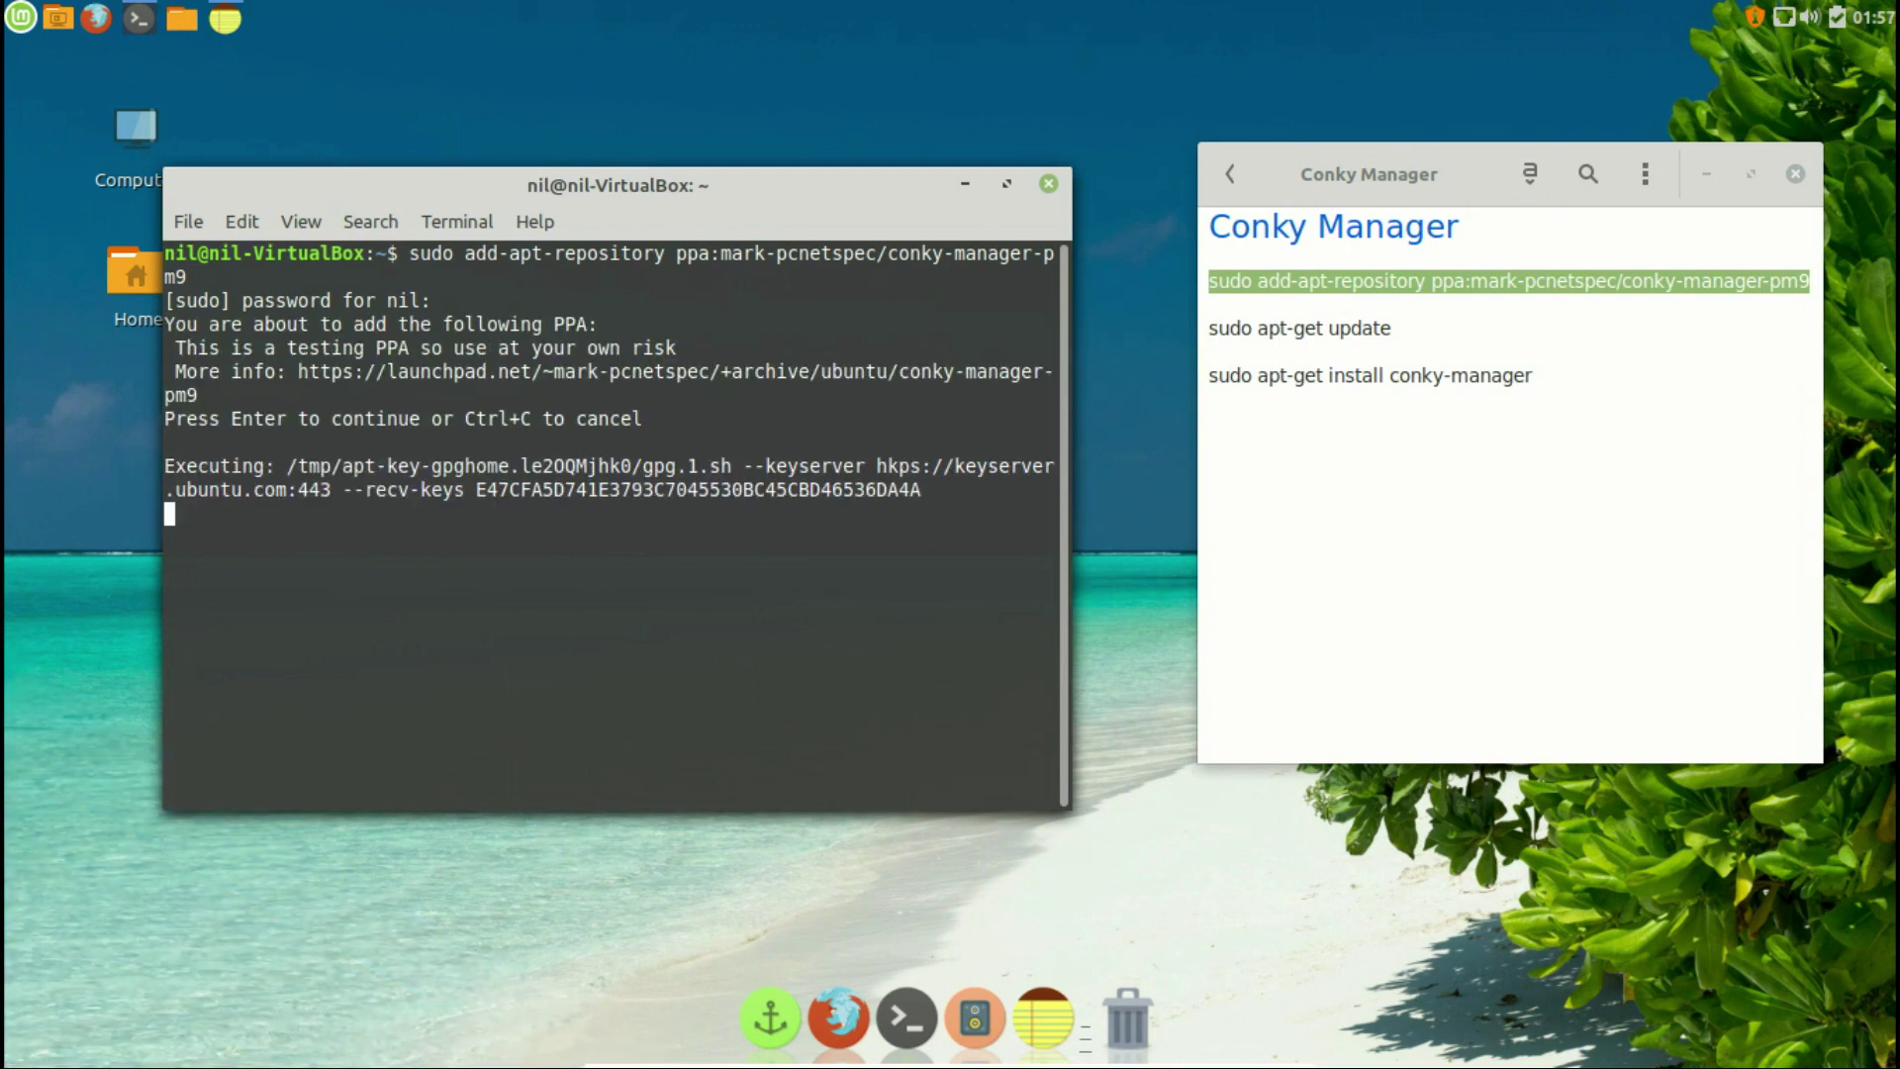
Run 'sudo apt-get update' to refresh the package lists
triple_click(1299, 328)
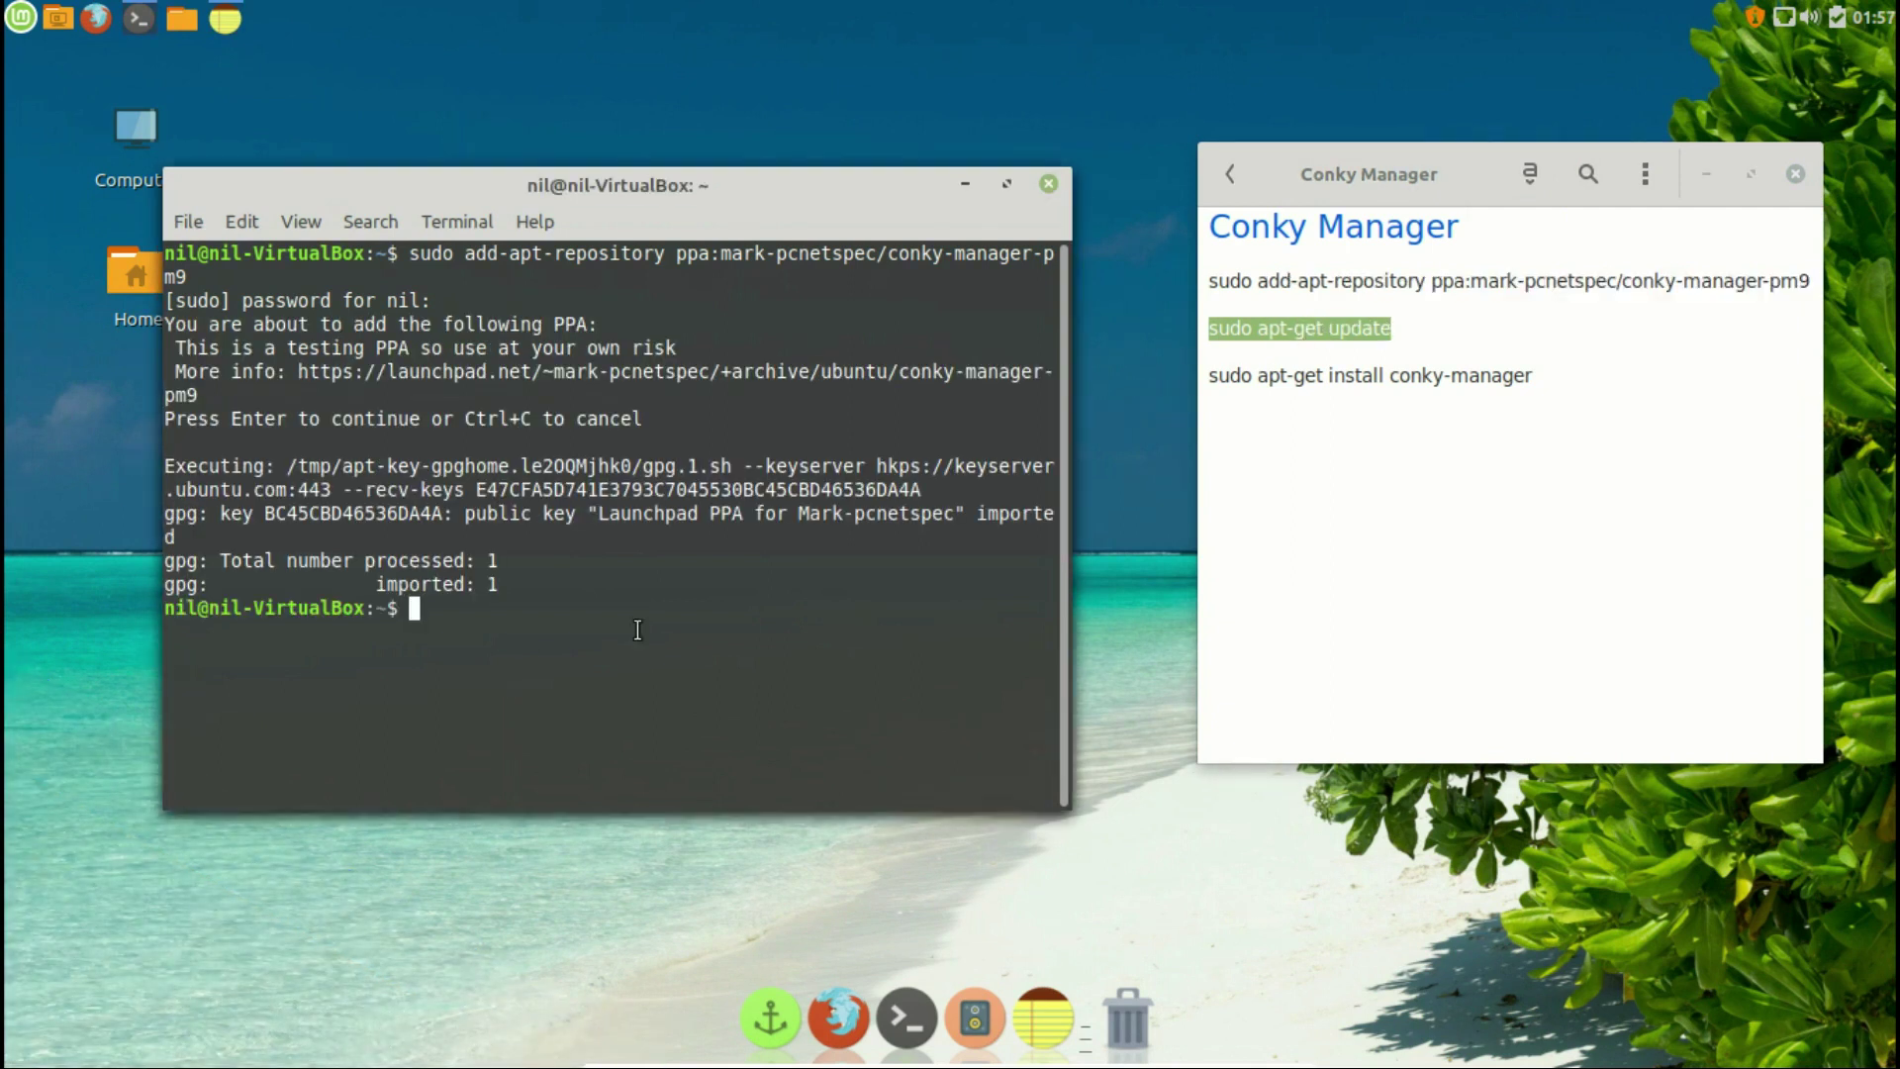
text(sudo apt-get update)
key(Return)
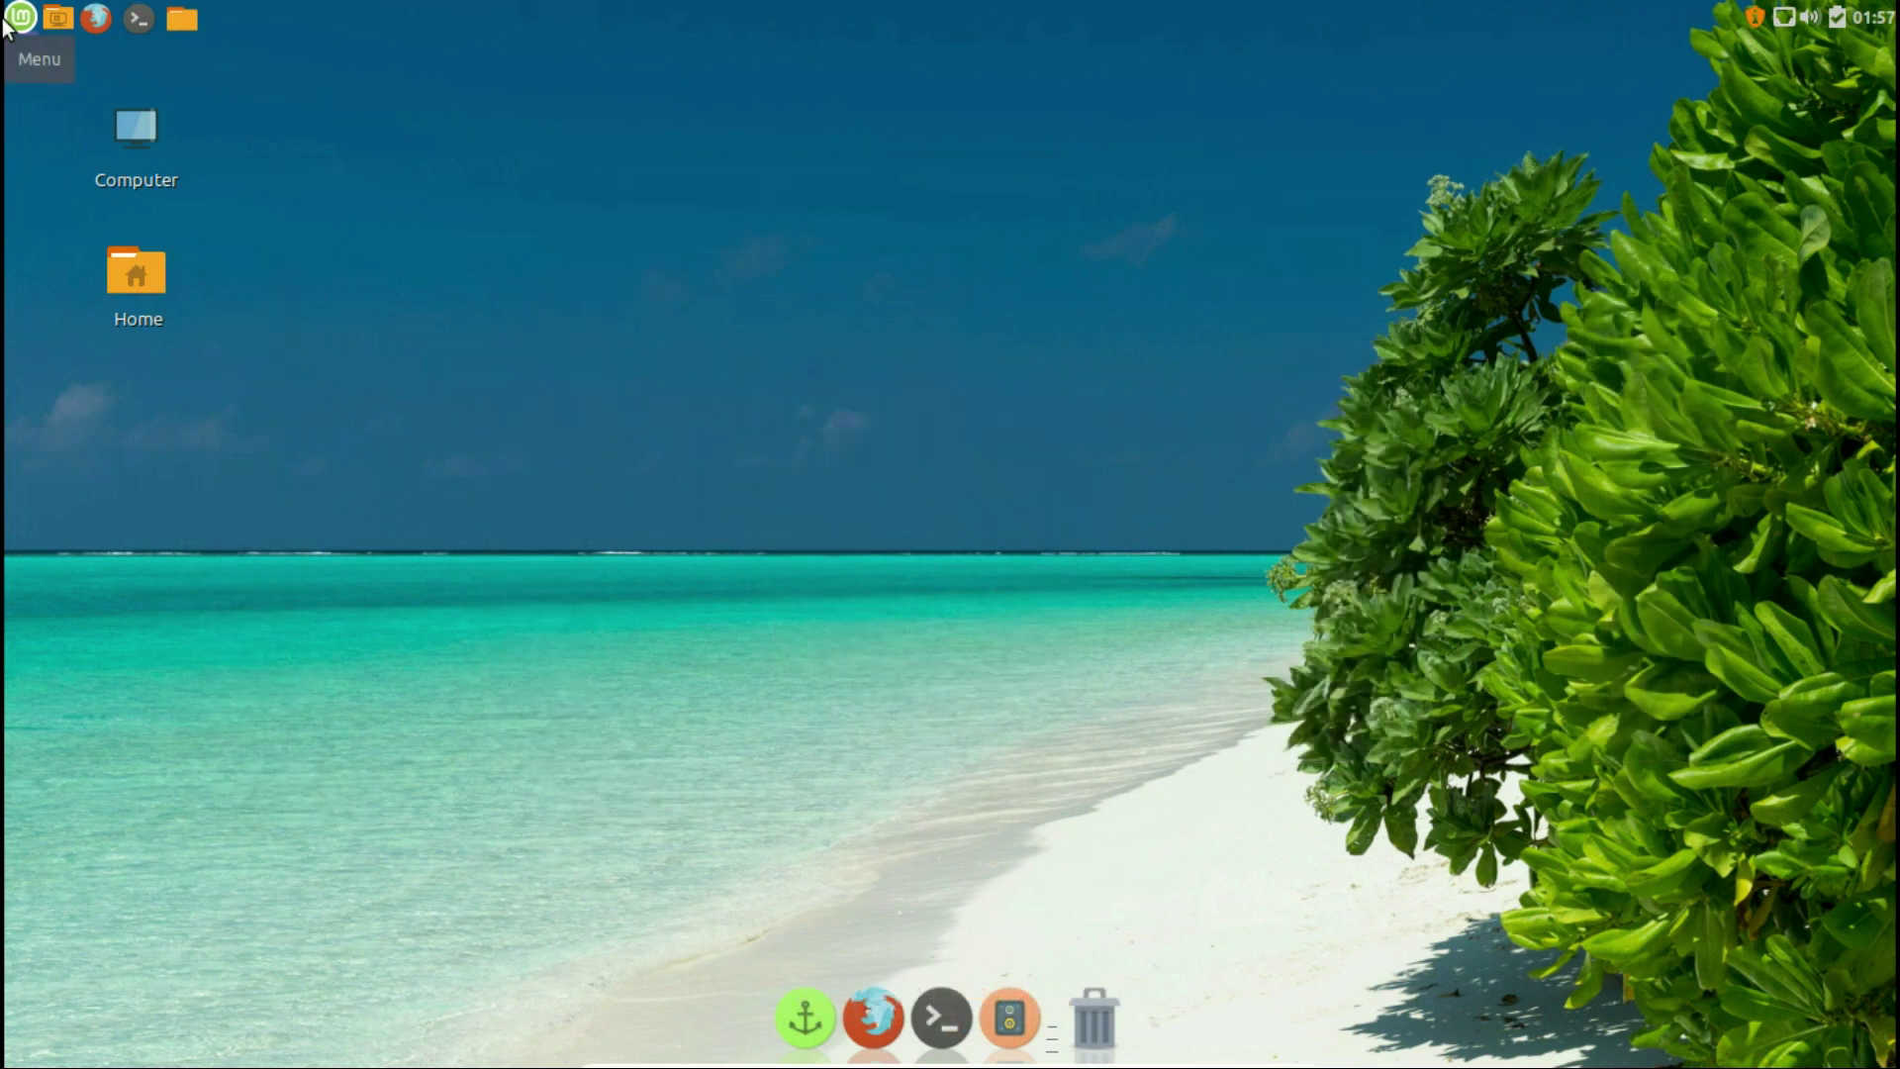
Launch Conky Manager by searching 'conky' in the application menu
click(20, 19)
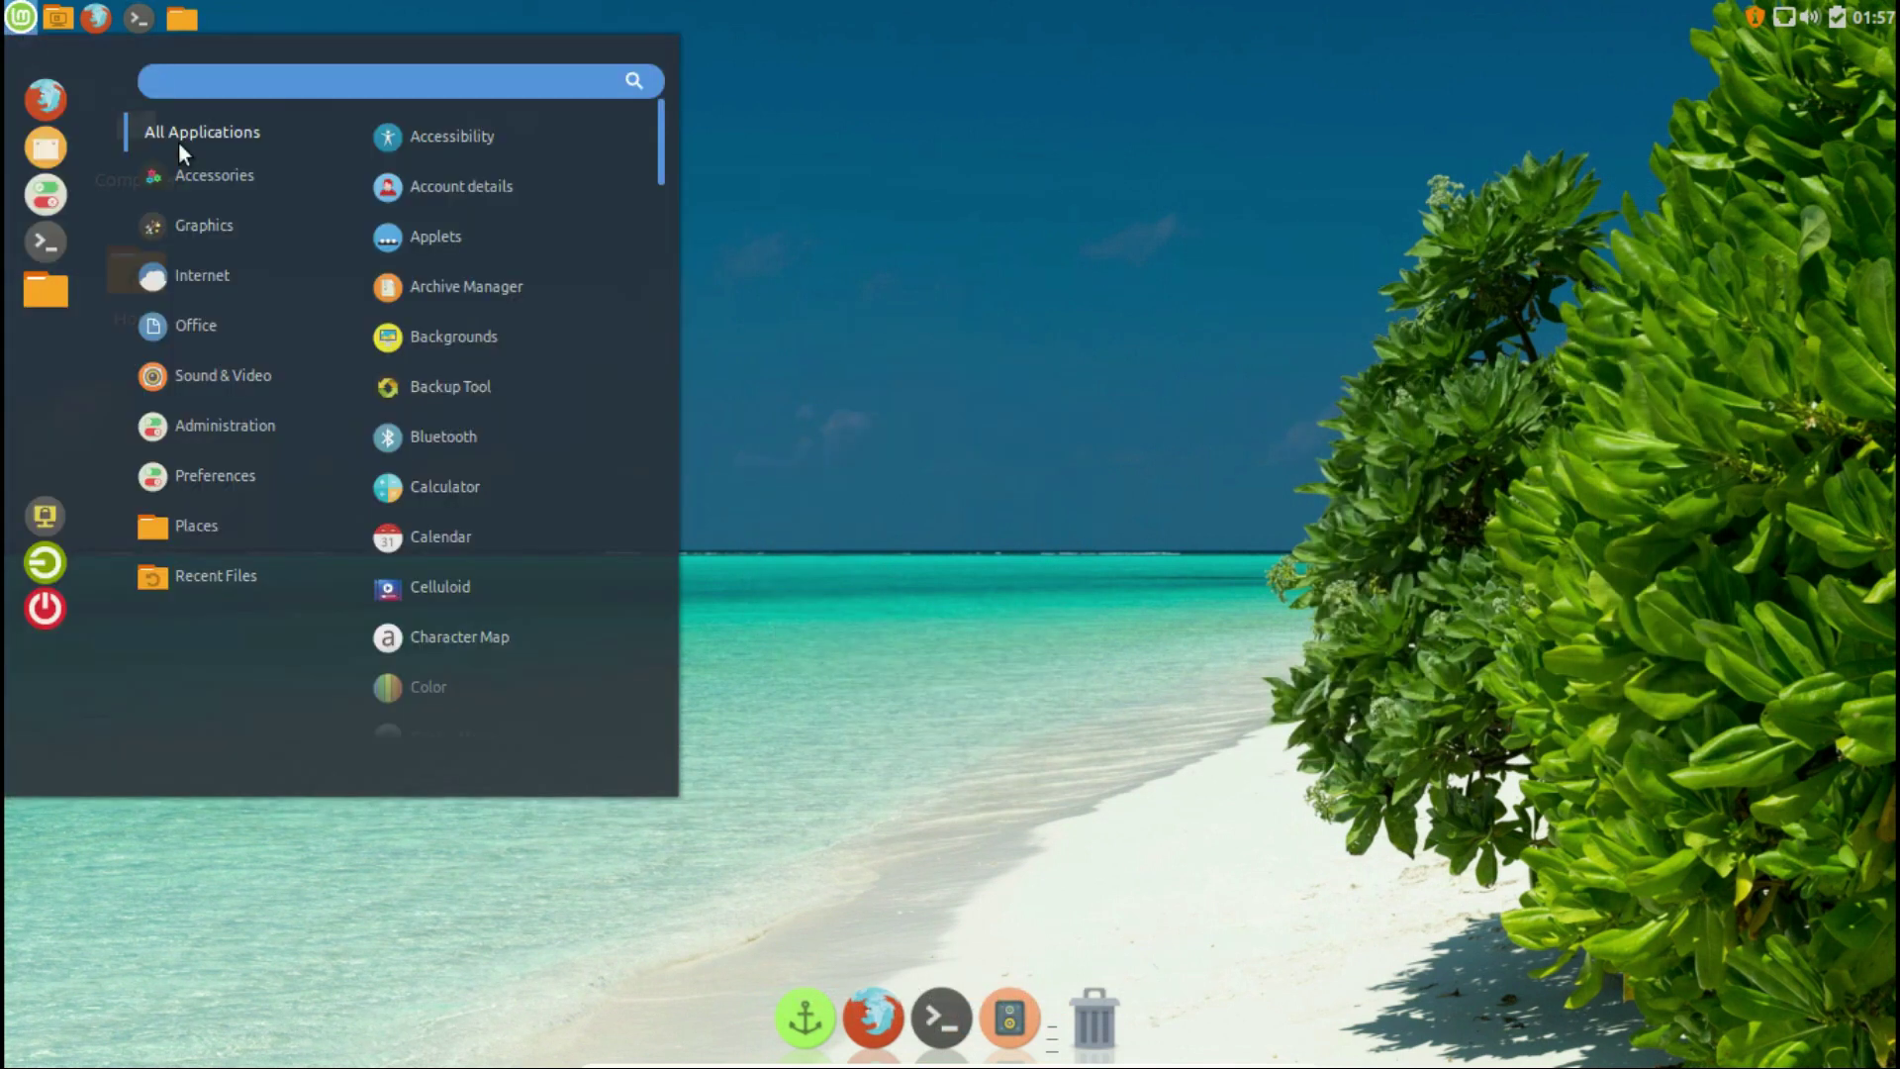
text(conky)
key(Return)
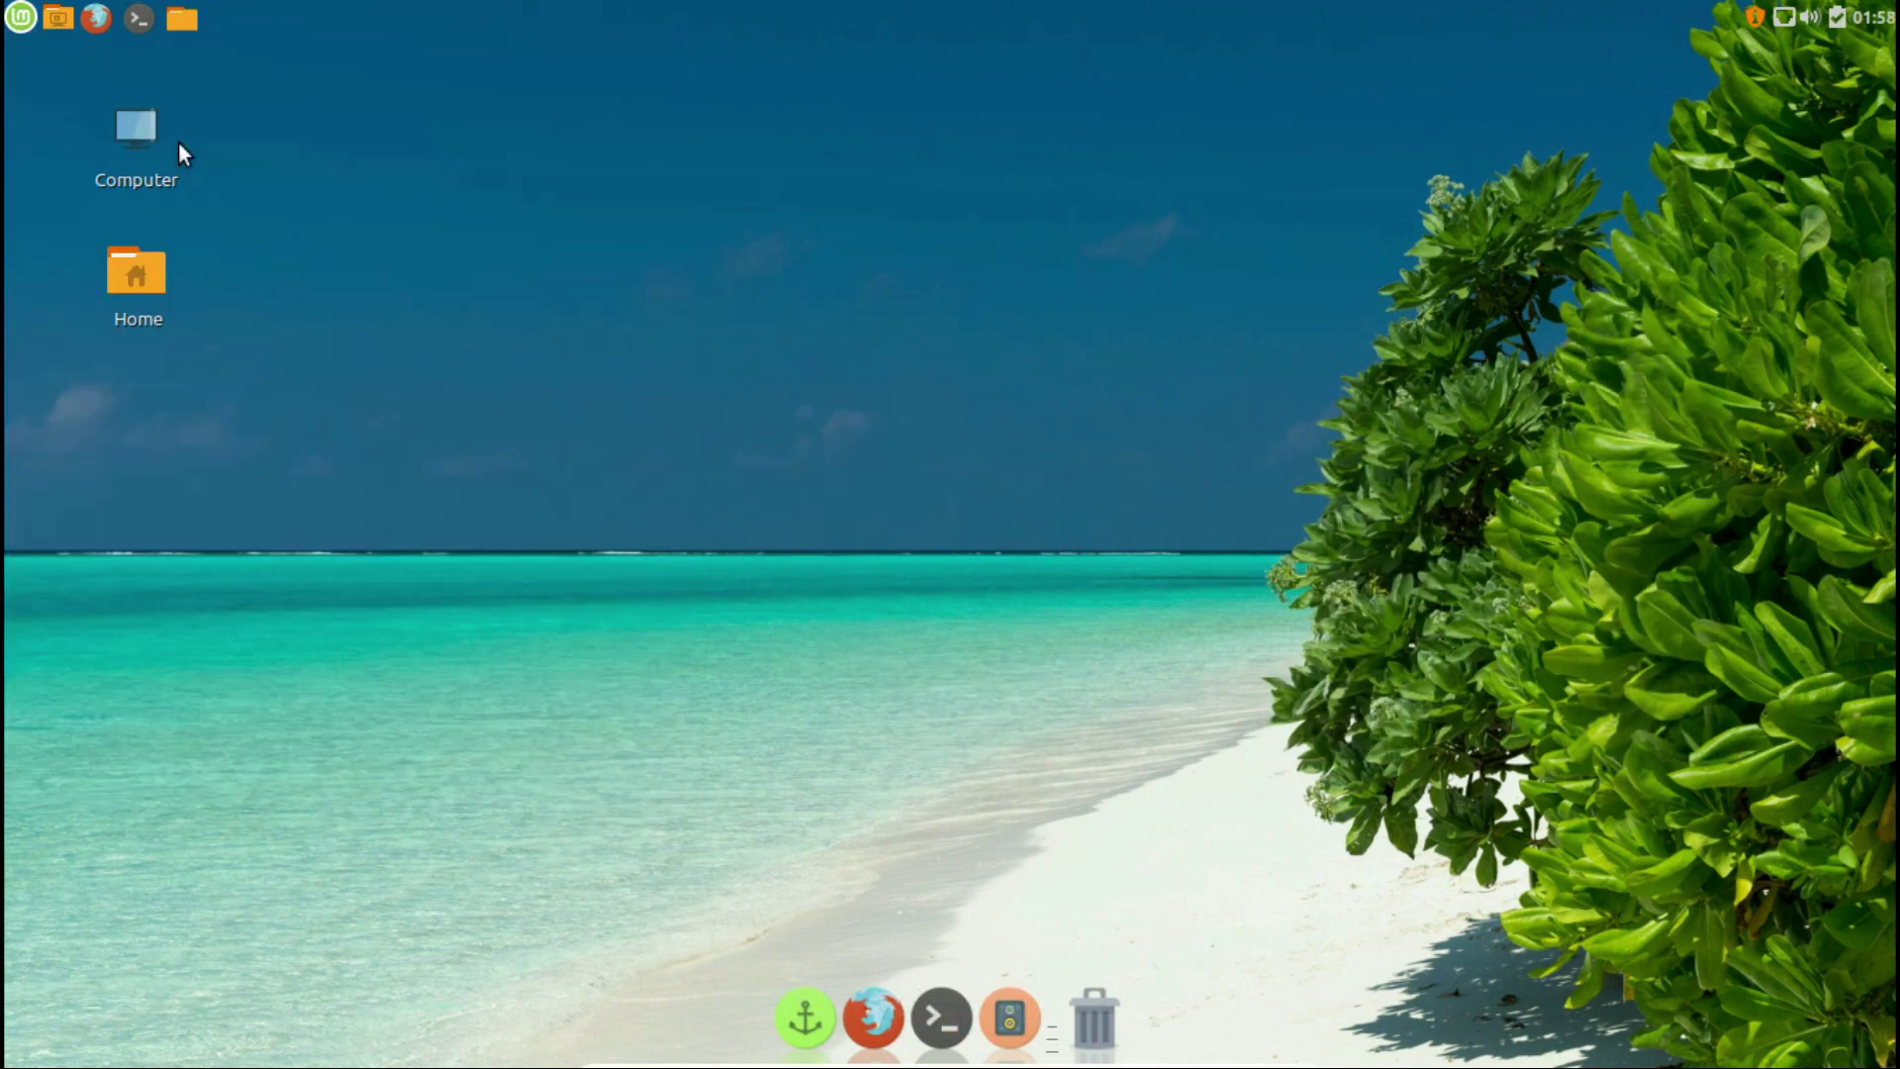
Enable Gotham, CPU Panel (4-core) and Network Panel, move the window, and select Gotham
click(628, 438)
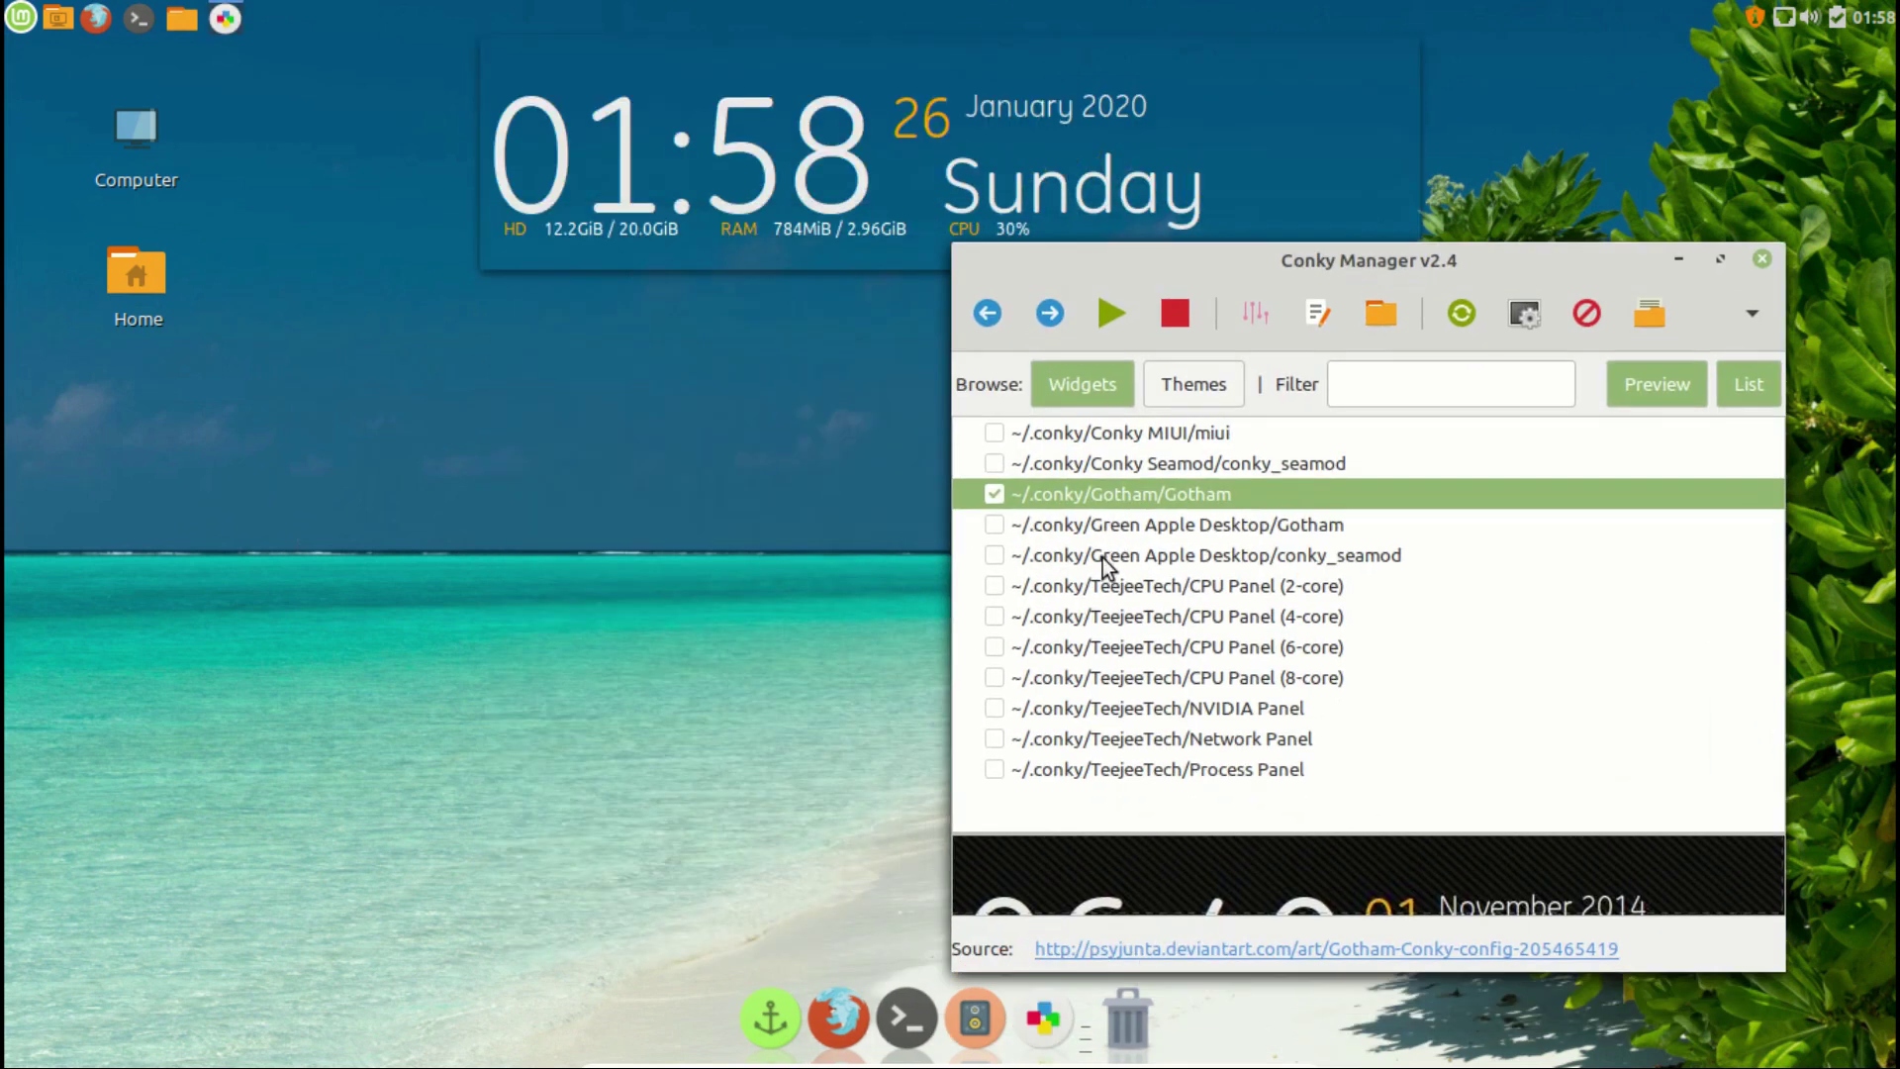
click(996, 617)
click(994, 738)
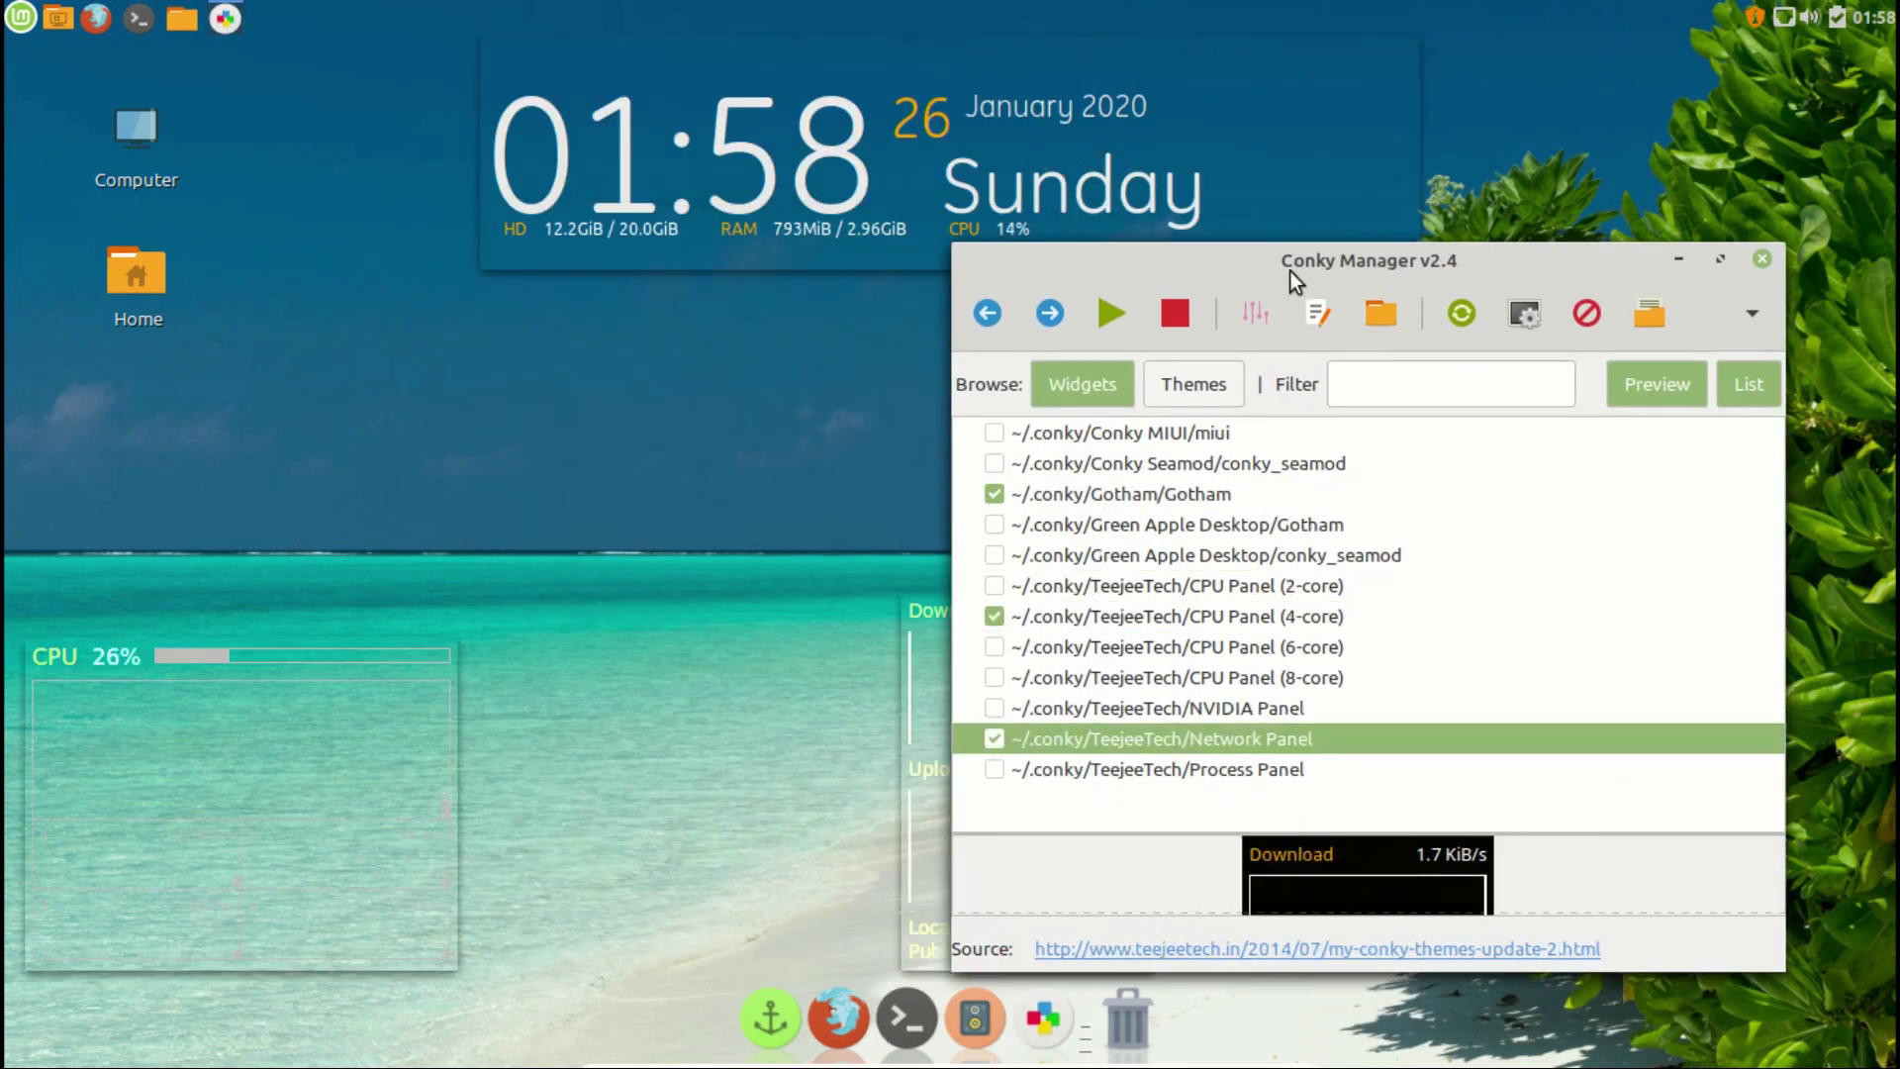
drag(1290, 273, 1125, 310)
click(1148, 181)
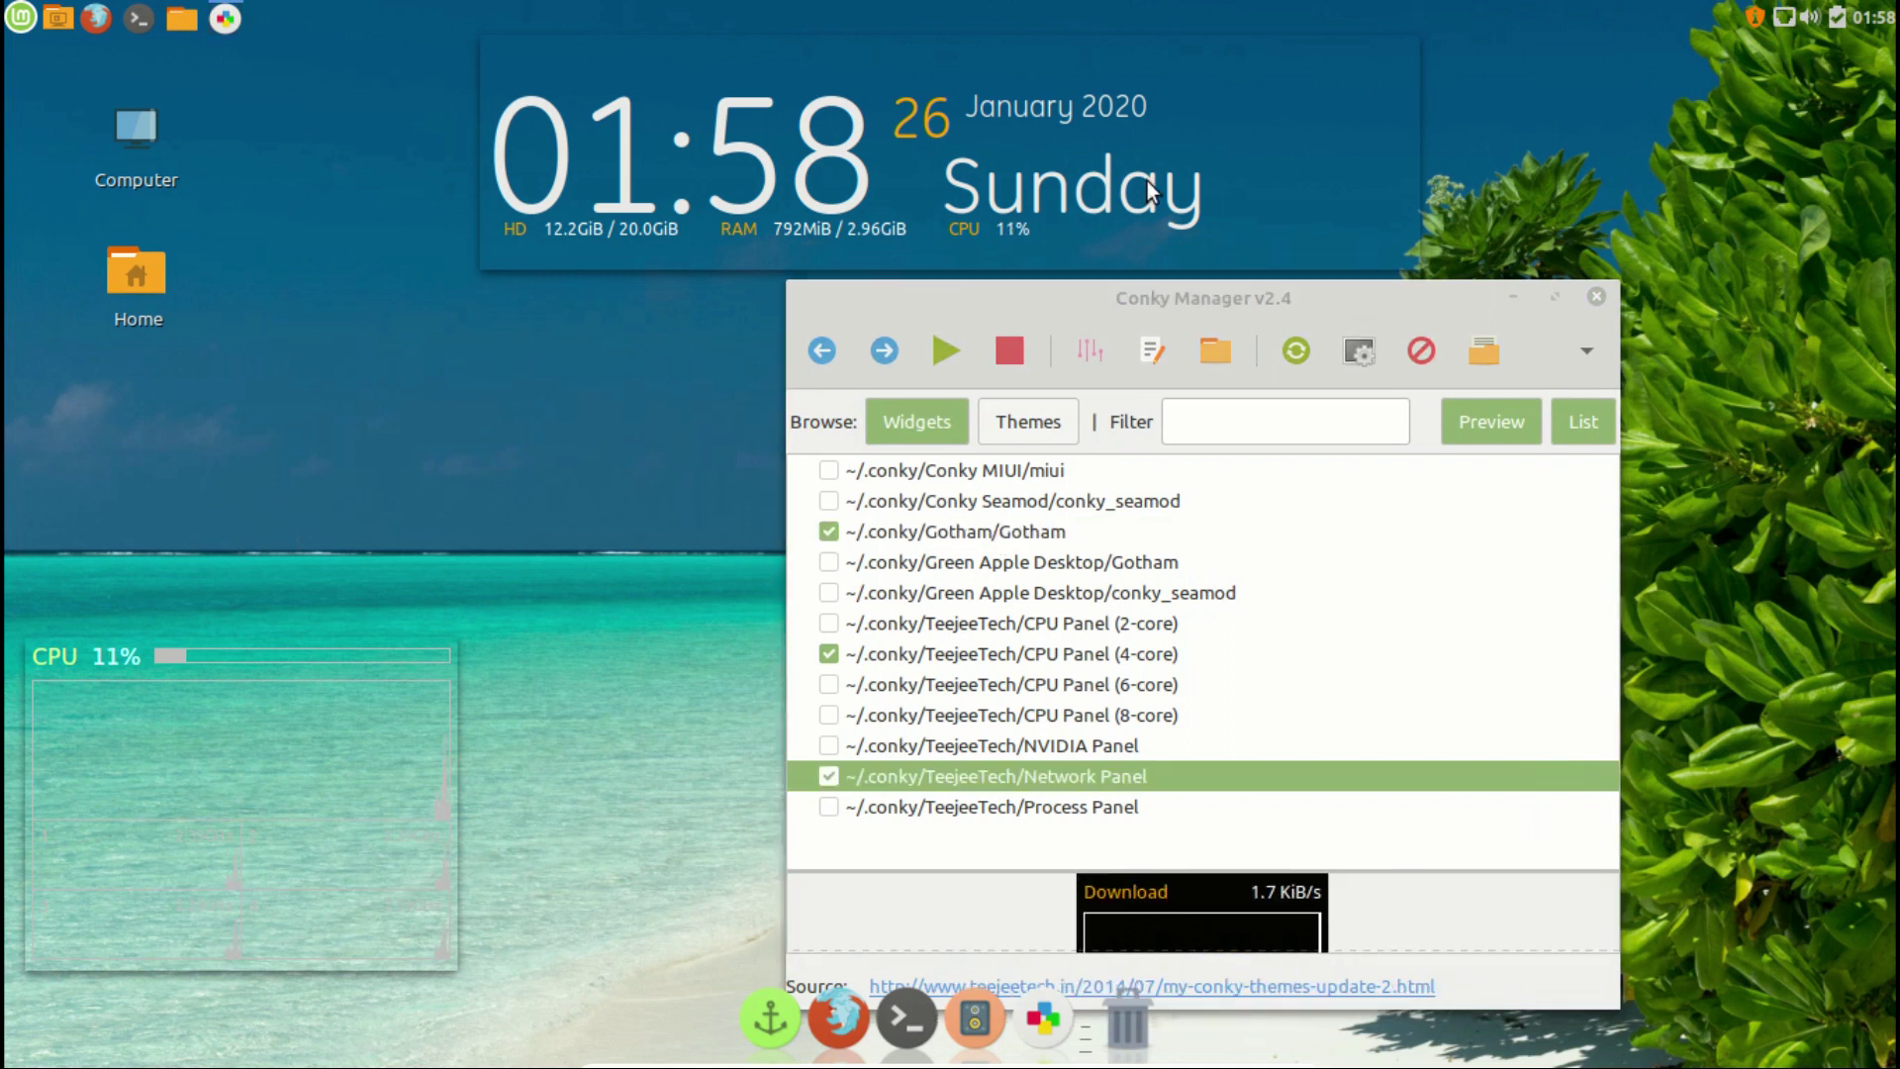
click(997, 538)
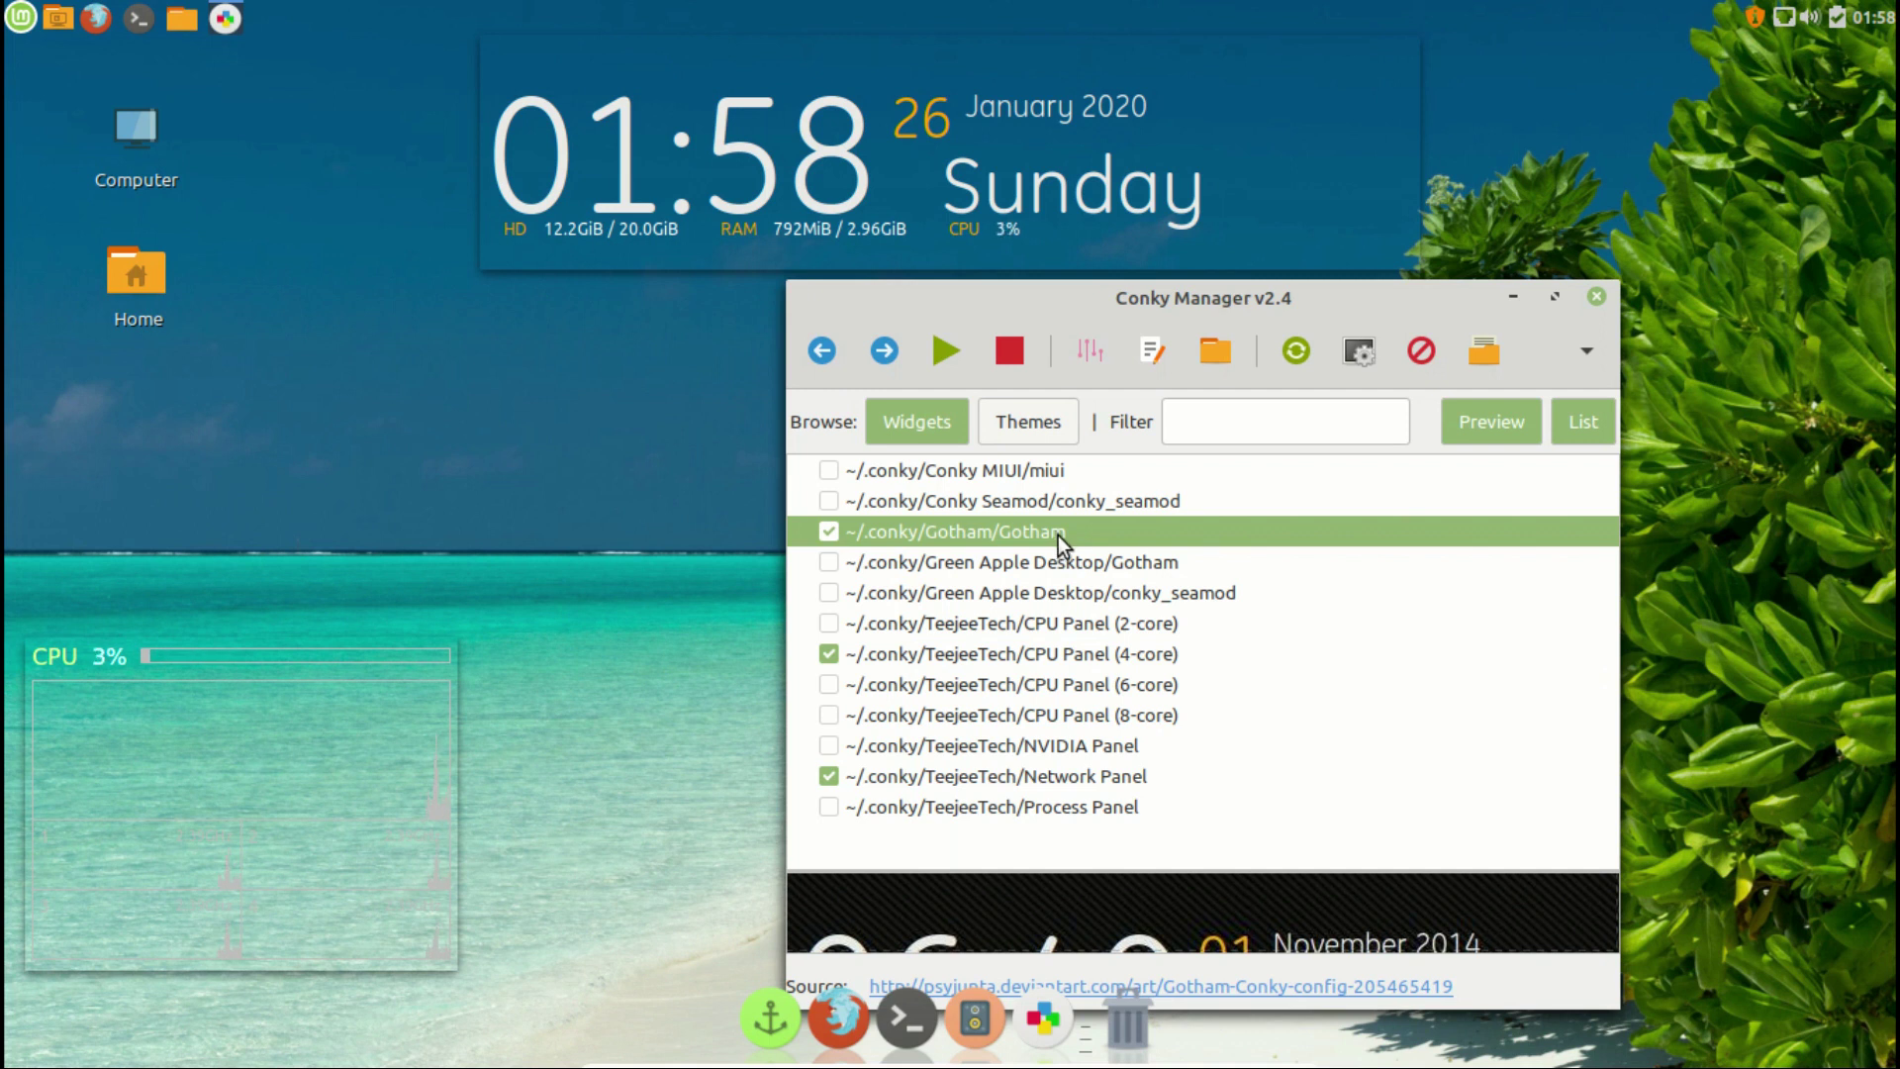
Set the Gotham widget's transparency to fully Transparent and apply it
click(1105, 354)
click(1108, 364)
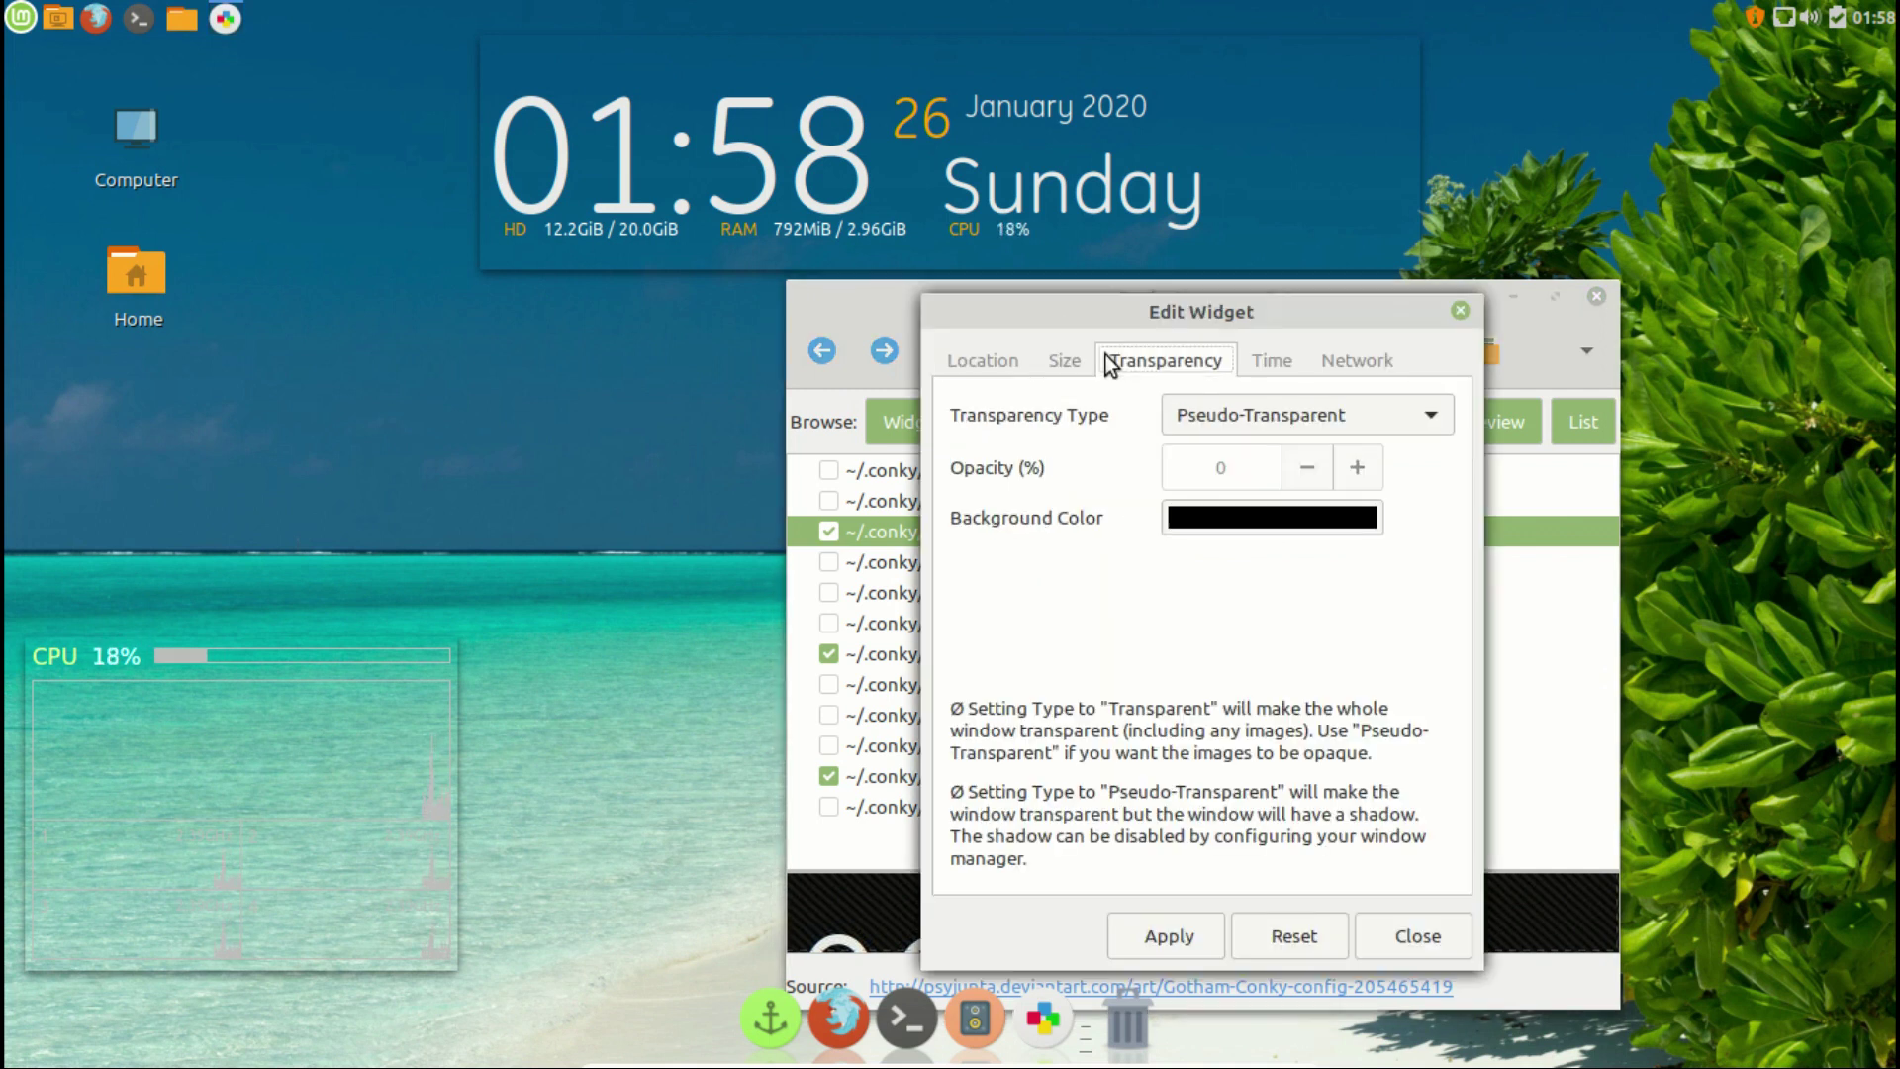
click(1197, 419)
click(1199, 373)
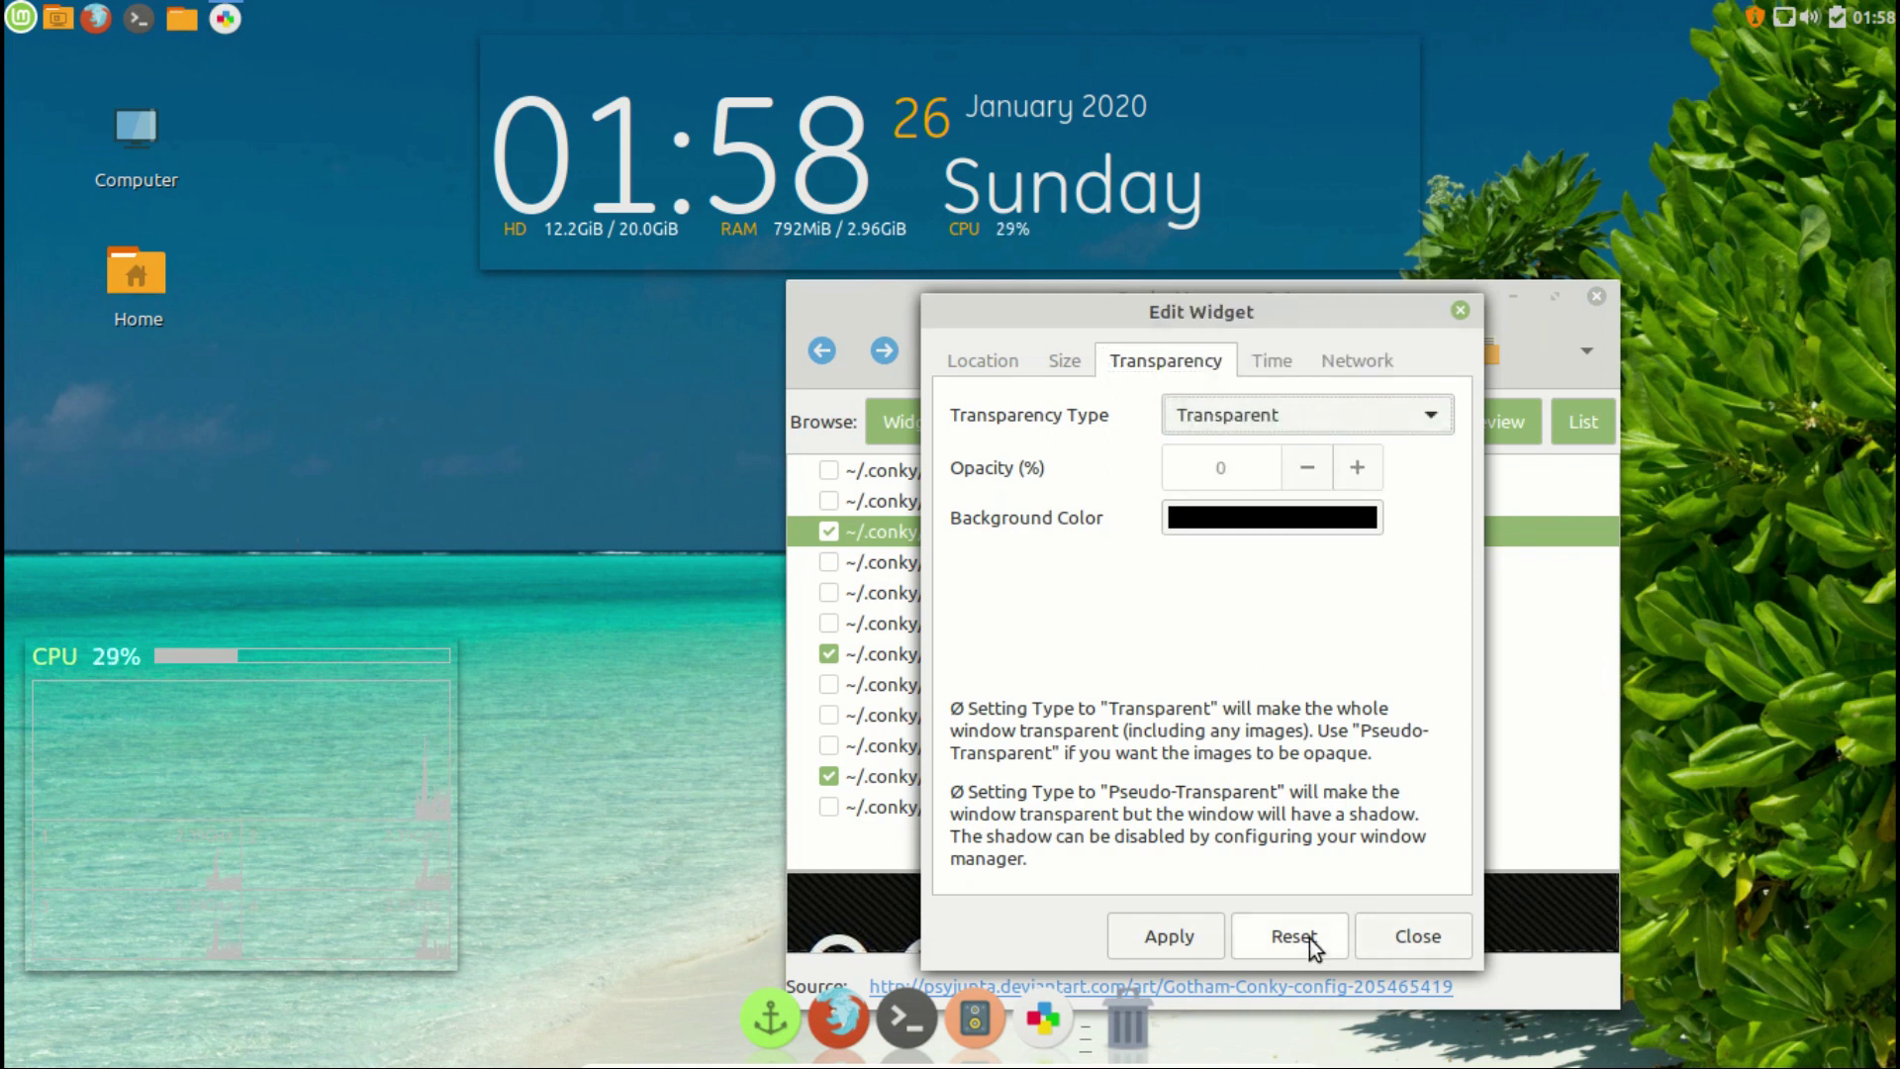
click(1174, 937)
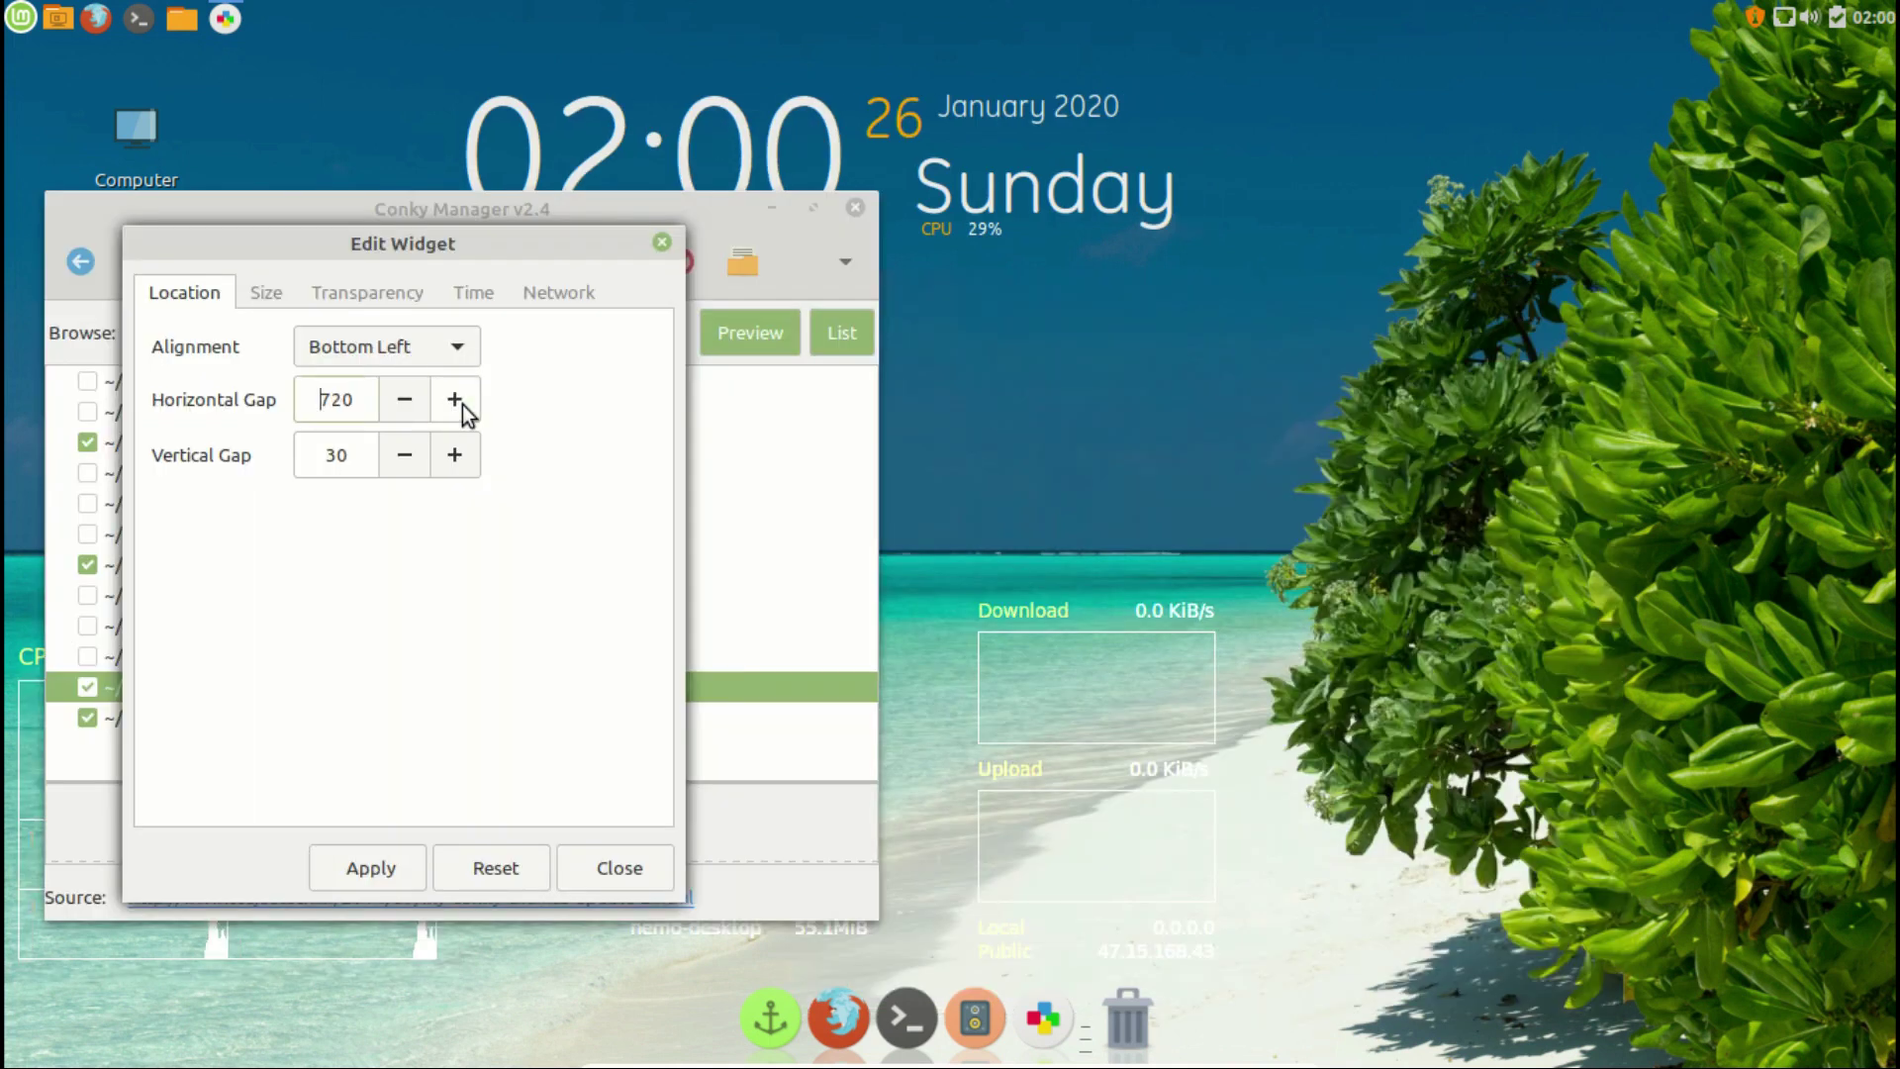
Position the Network Panel with horizontal gap 760 and vertical gap 10
click(462, 406)
click(394, 860)
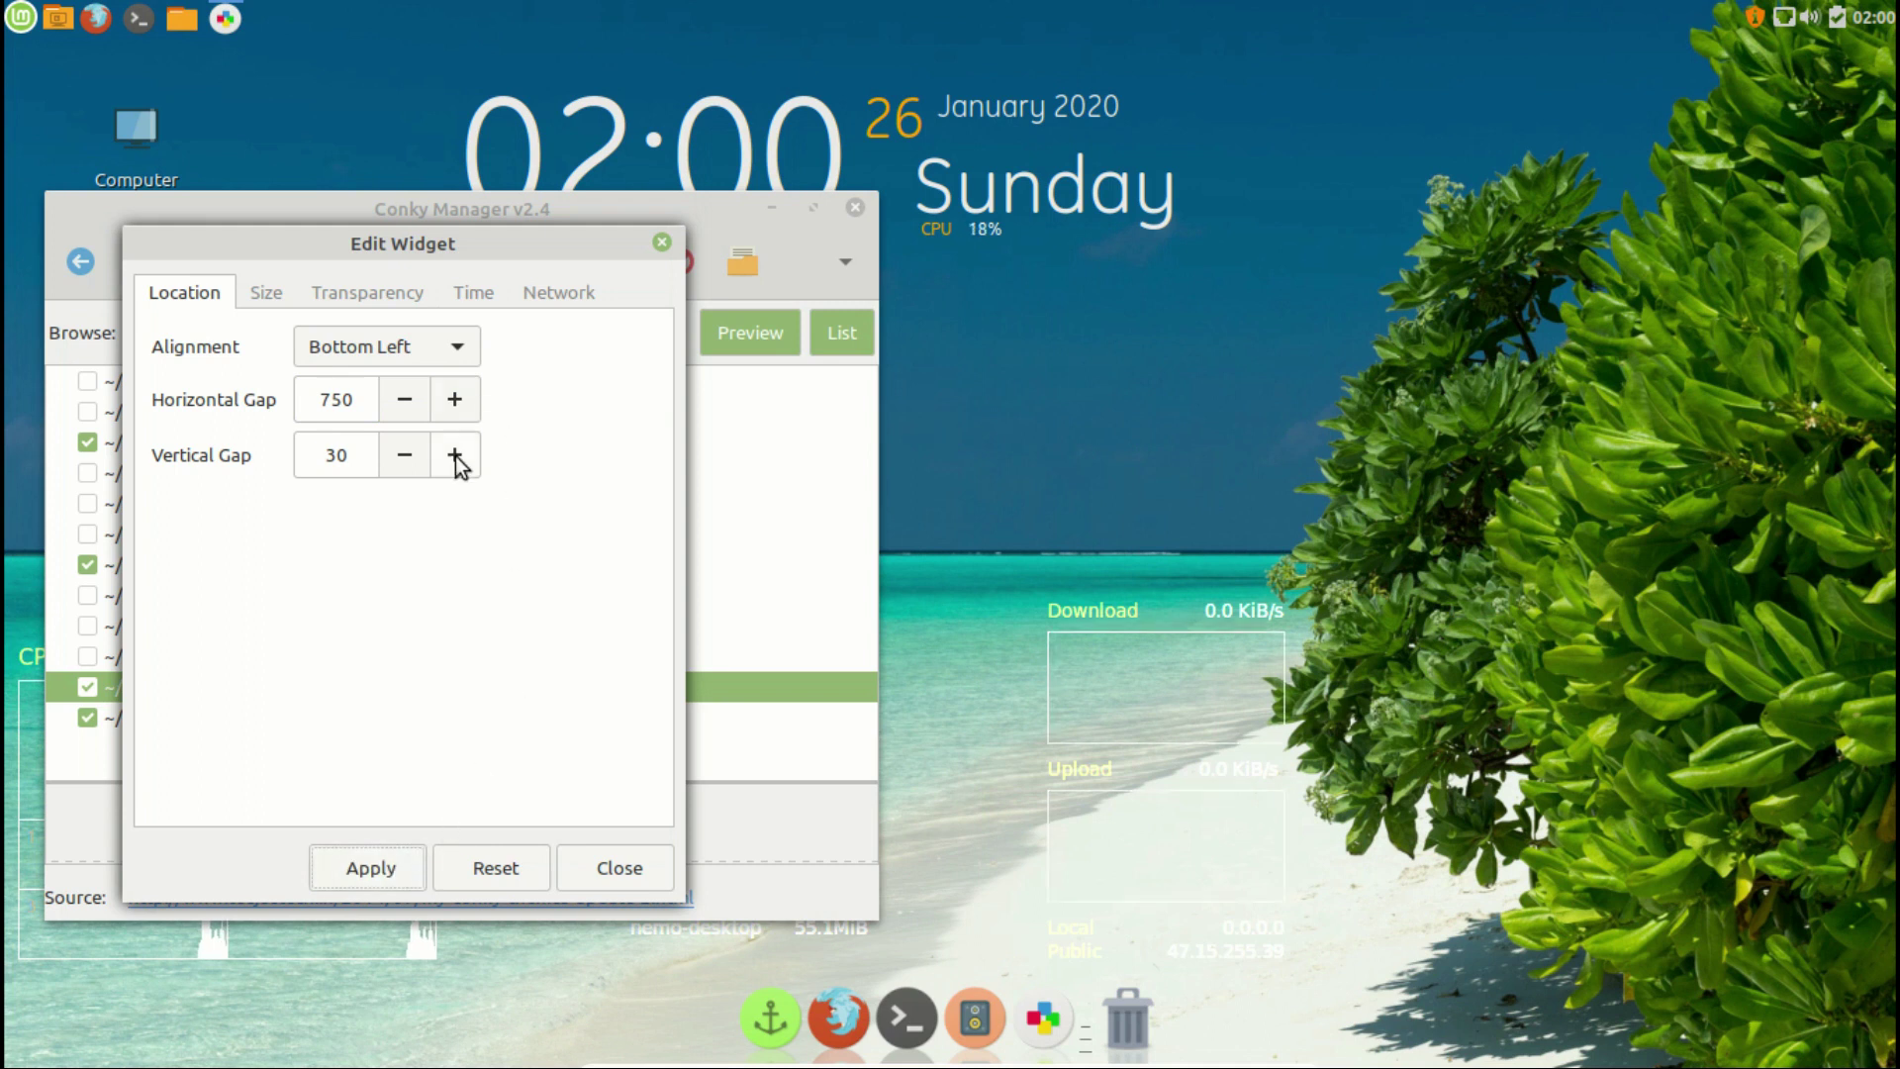
click(421, 457)
click(420, 458)
click(404, 872)
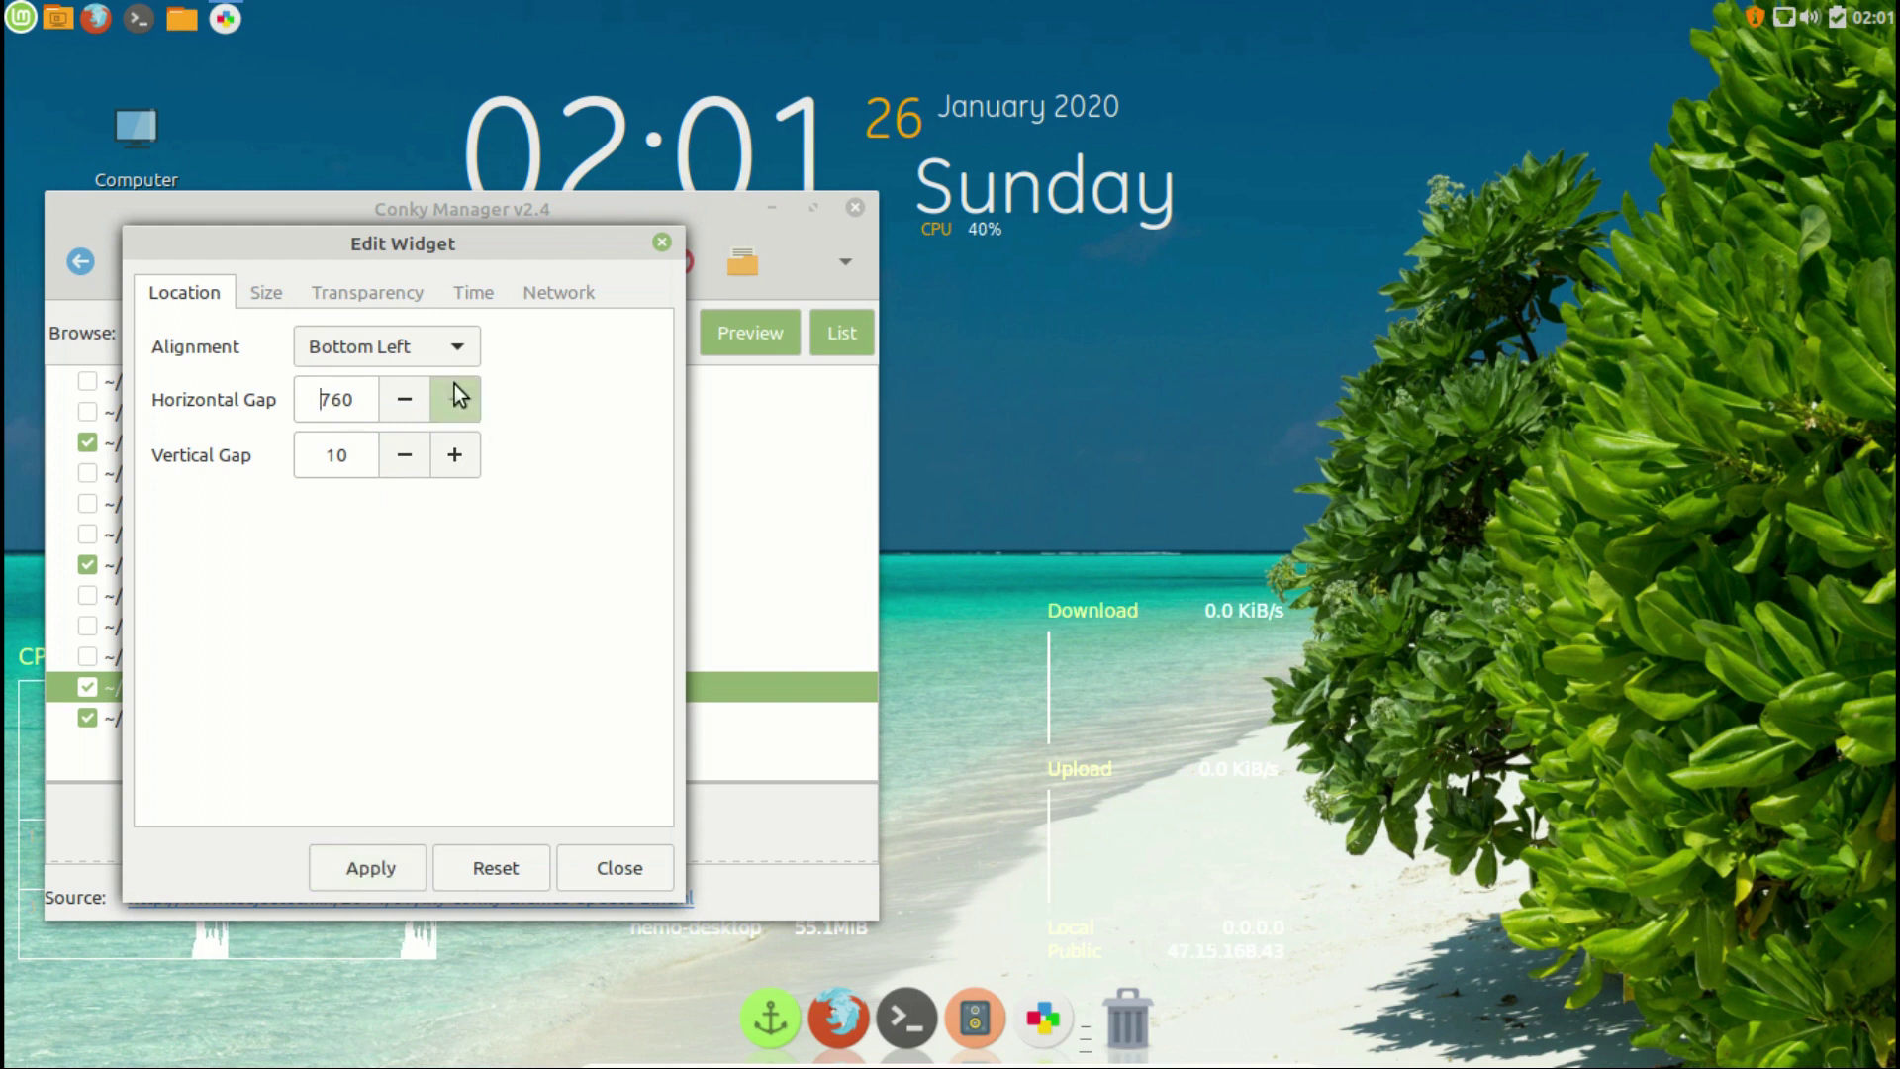
click(454, 396)
click(454, 396)
click(454, 395)
click(455, 397)
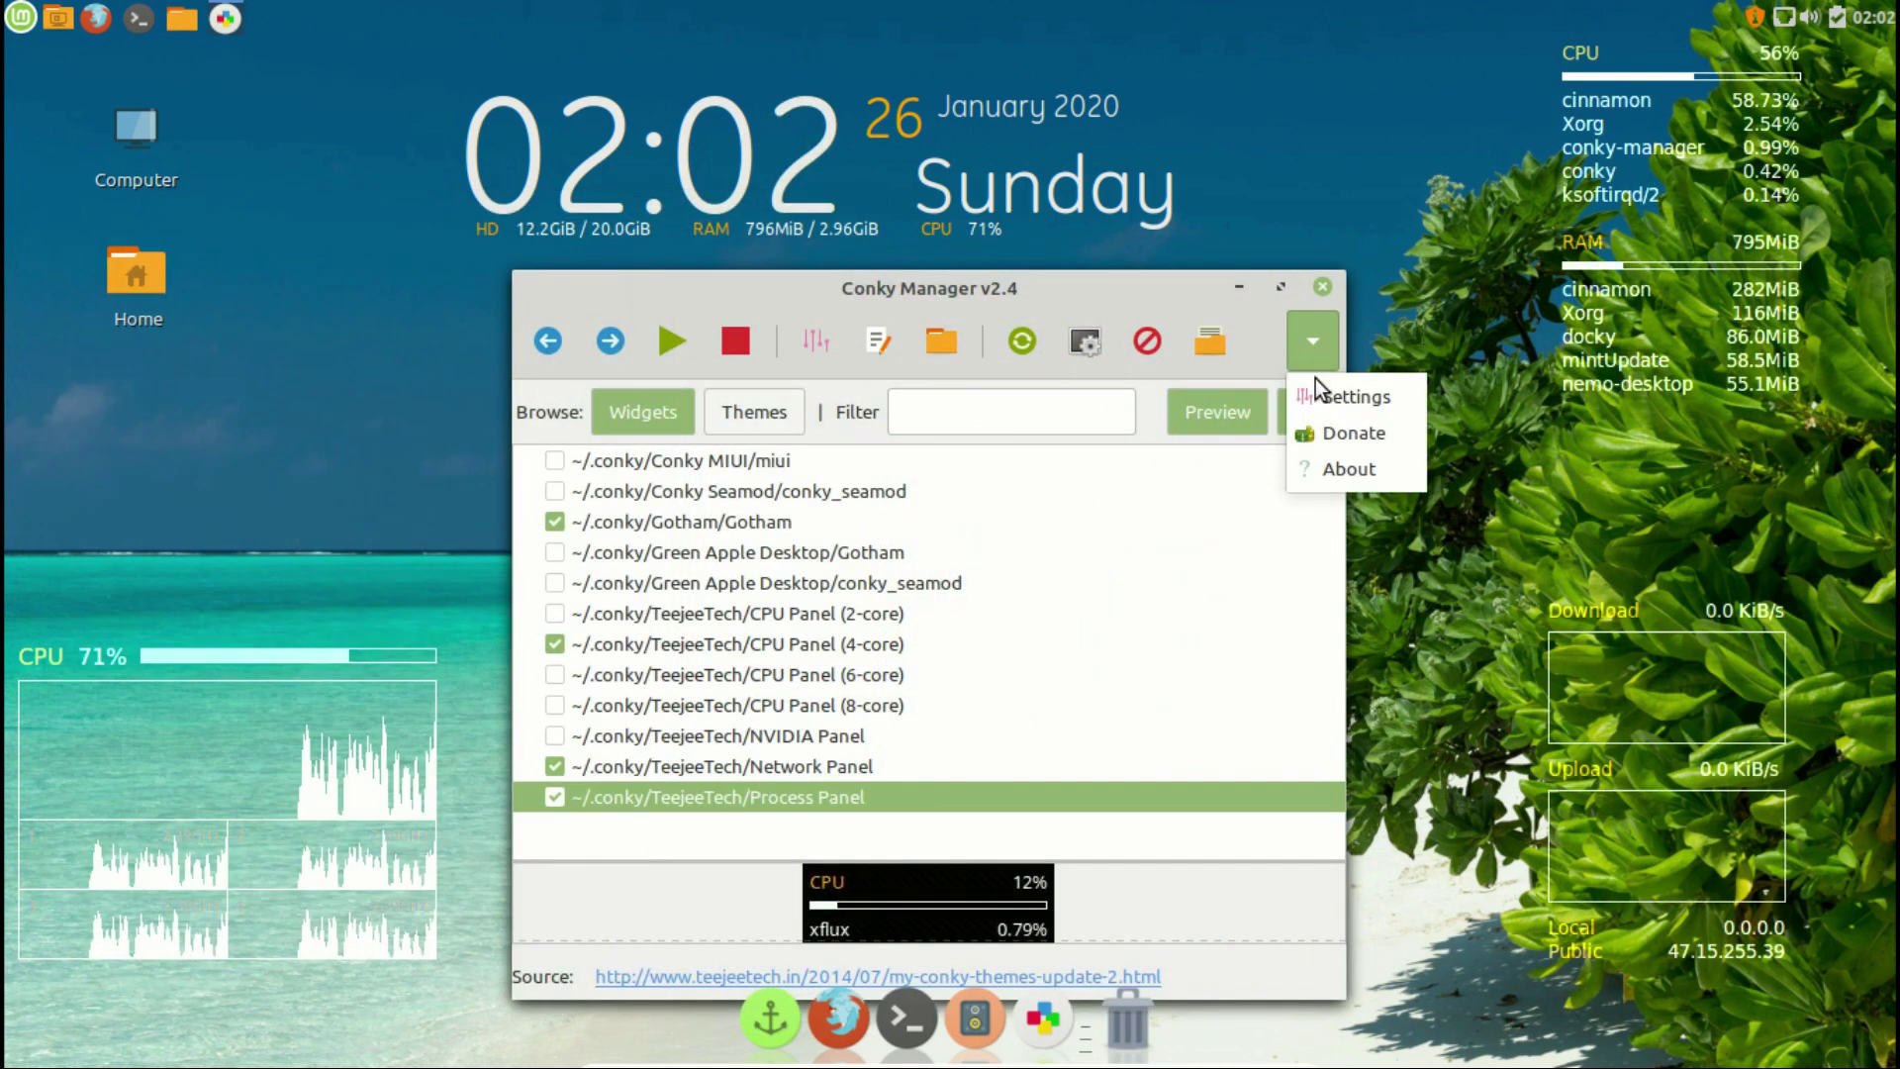
Enable 'Run Conky at system startup' in settings and close Conky Manager
click(1319, 388)
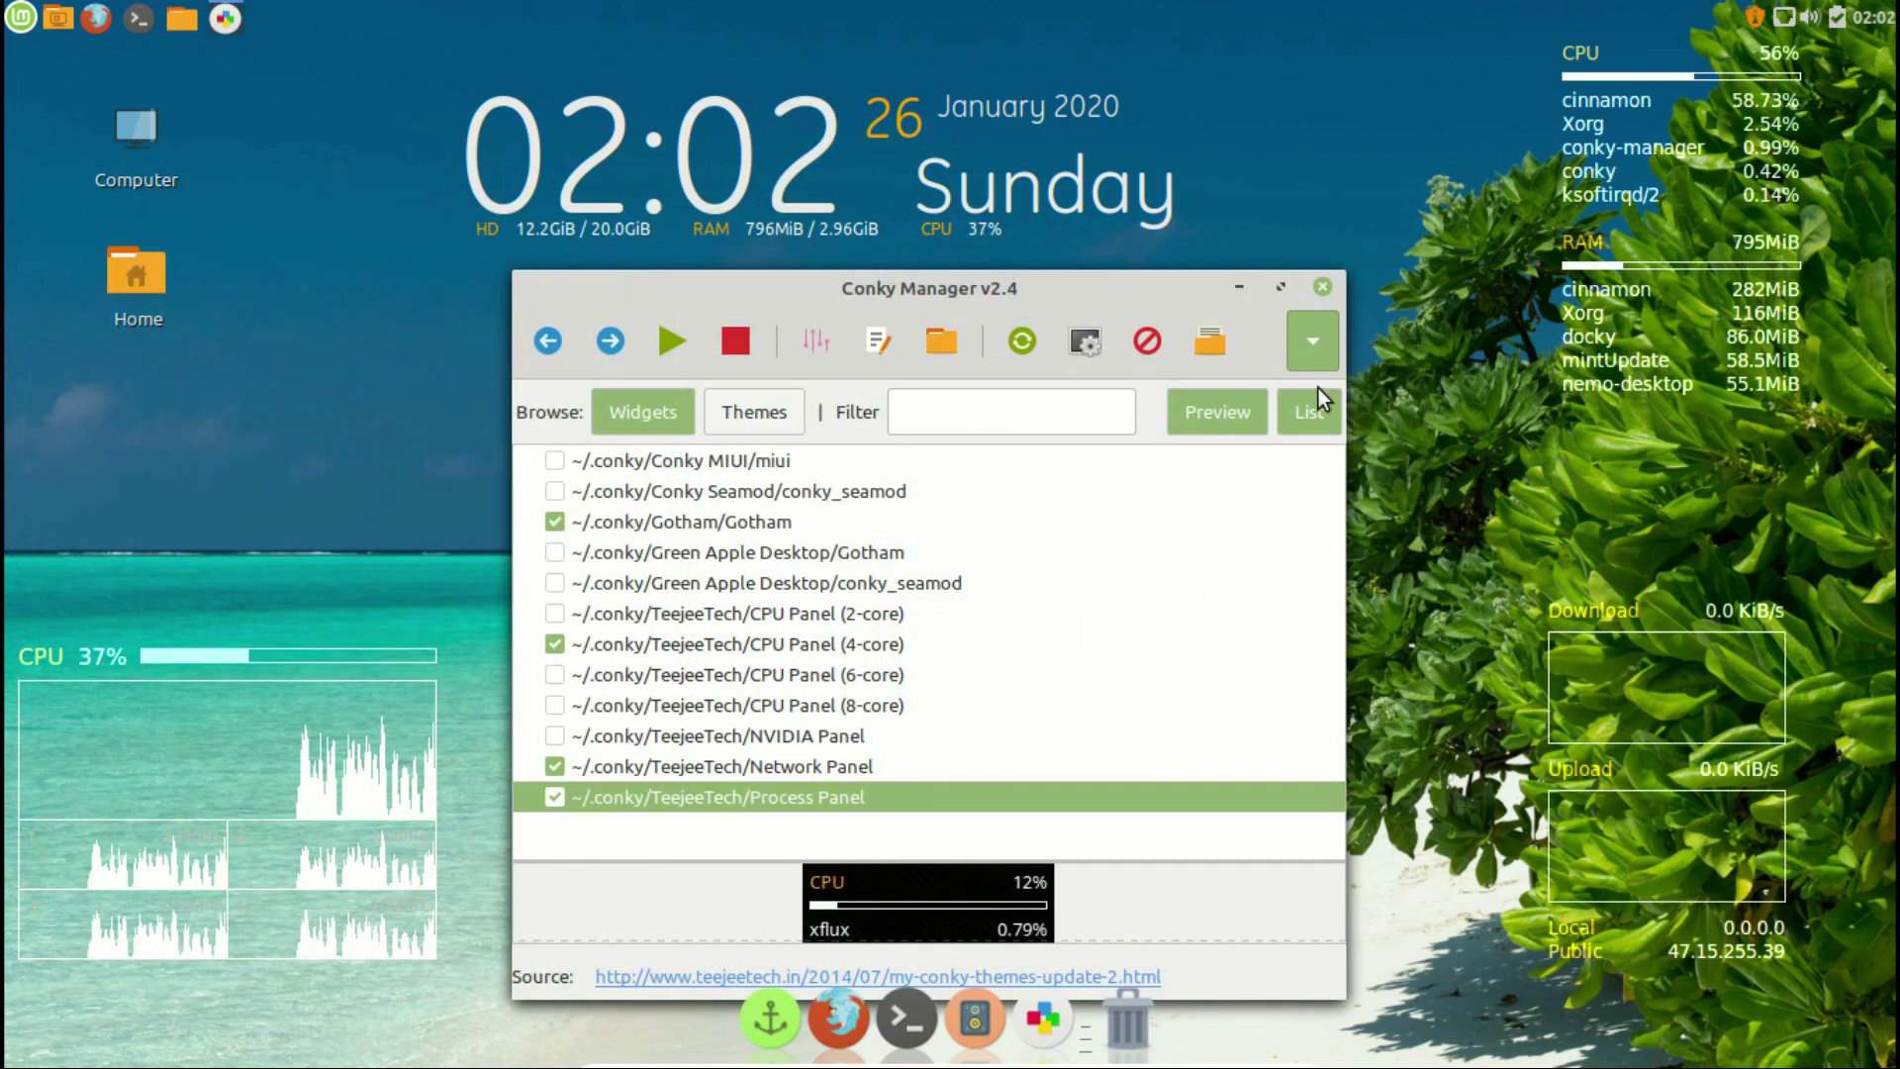
click(1134, 405)
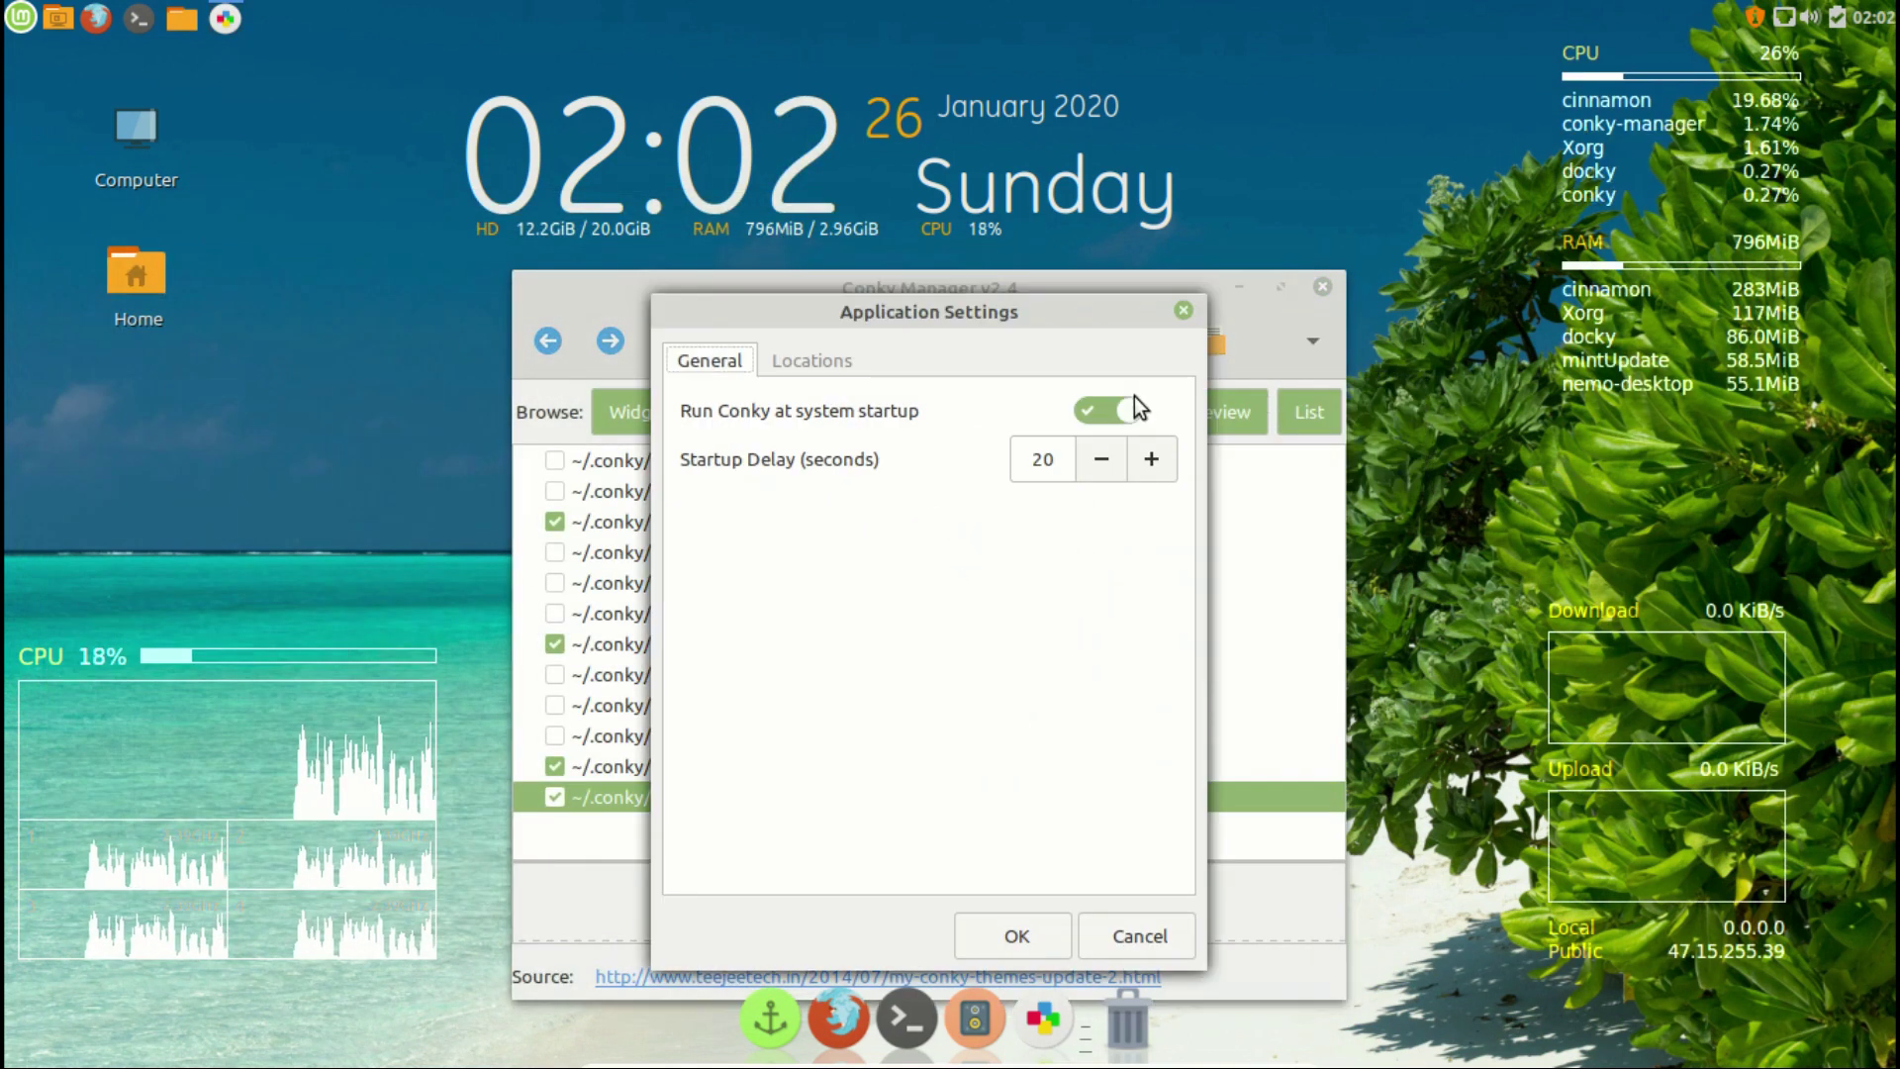
click(1186, 311)
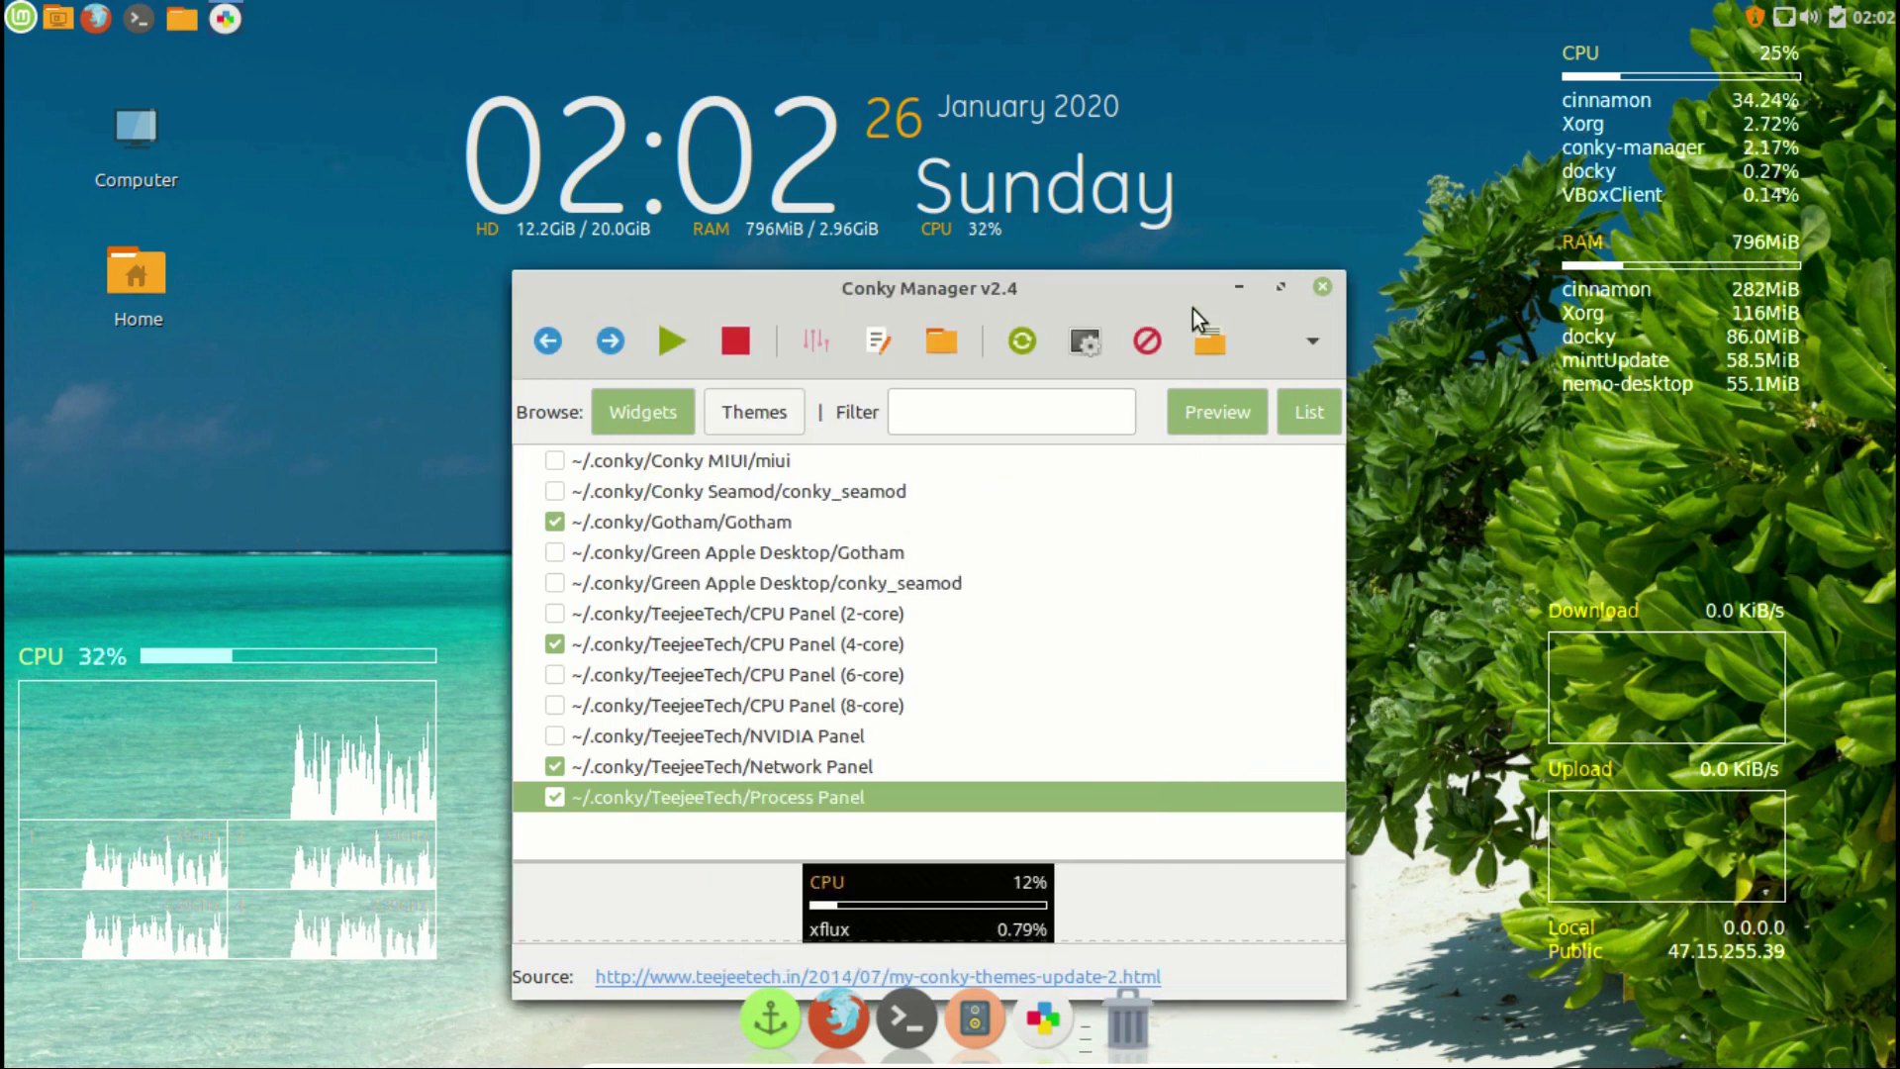
click(1315, 289)
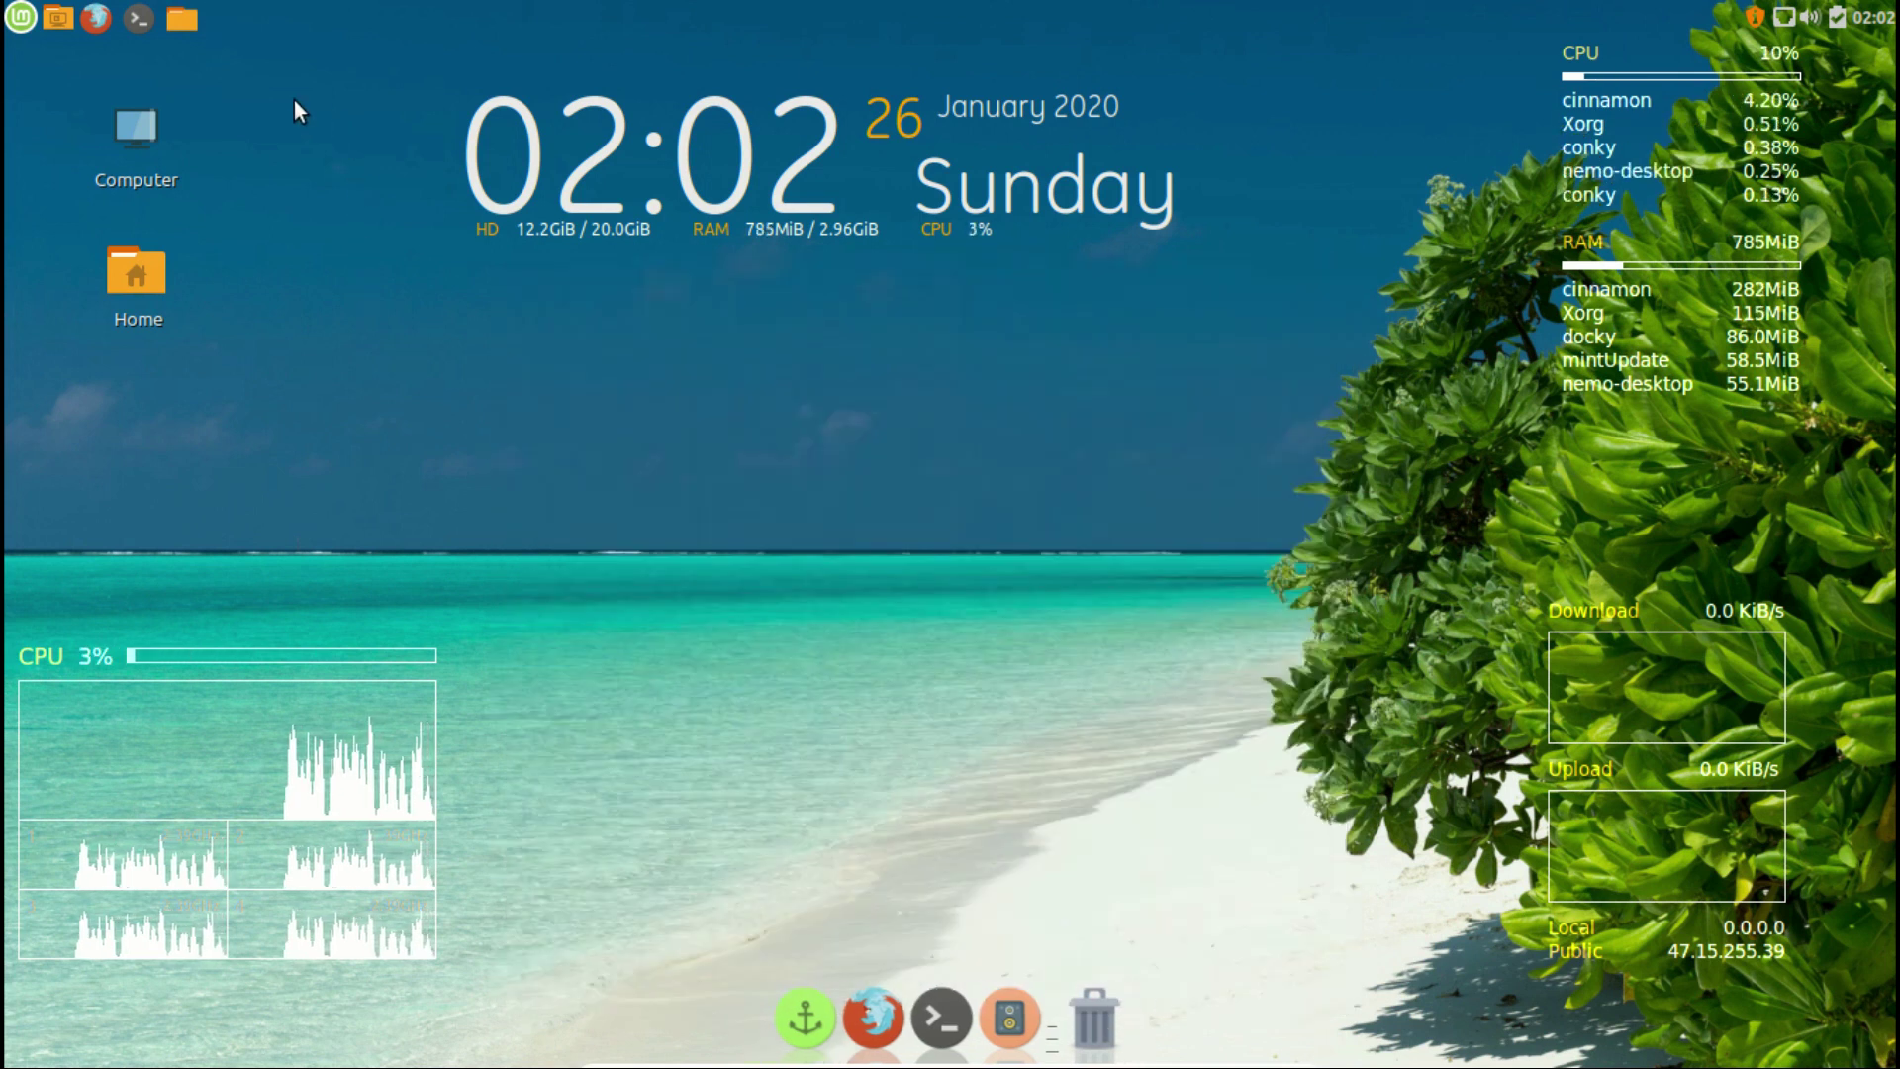
drag(312, 103, 111, 362)
Set the Desktop Layout to 'No desktop icons' in Desktop Settings
click(657, 465)
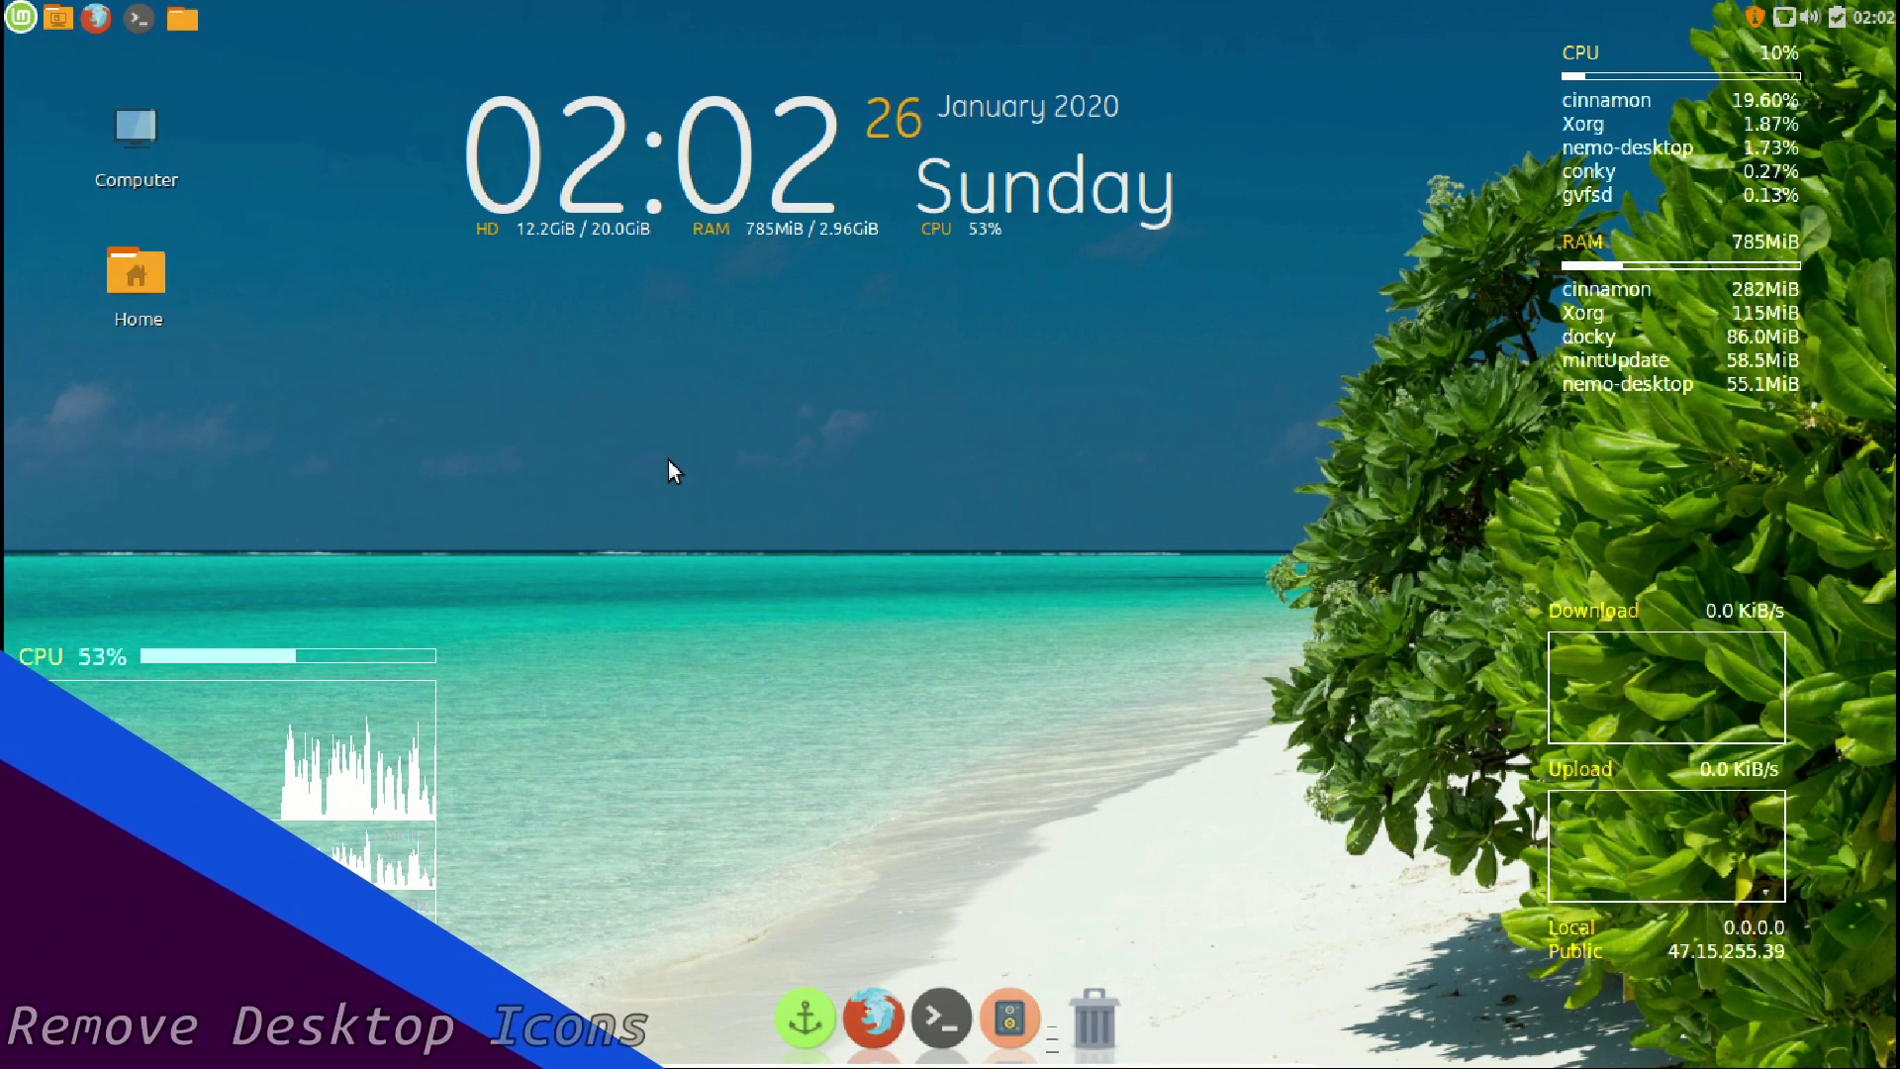
right_click(670, 465)
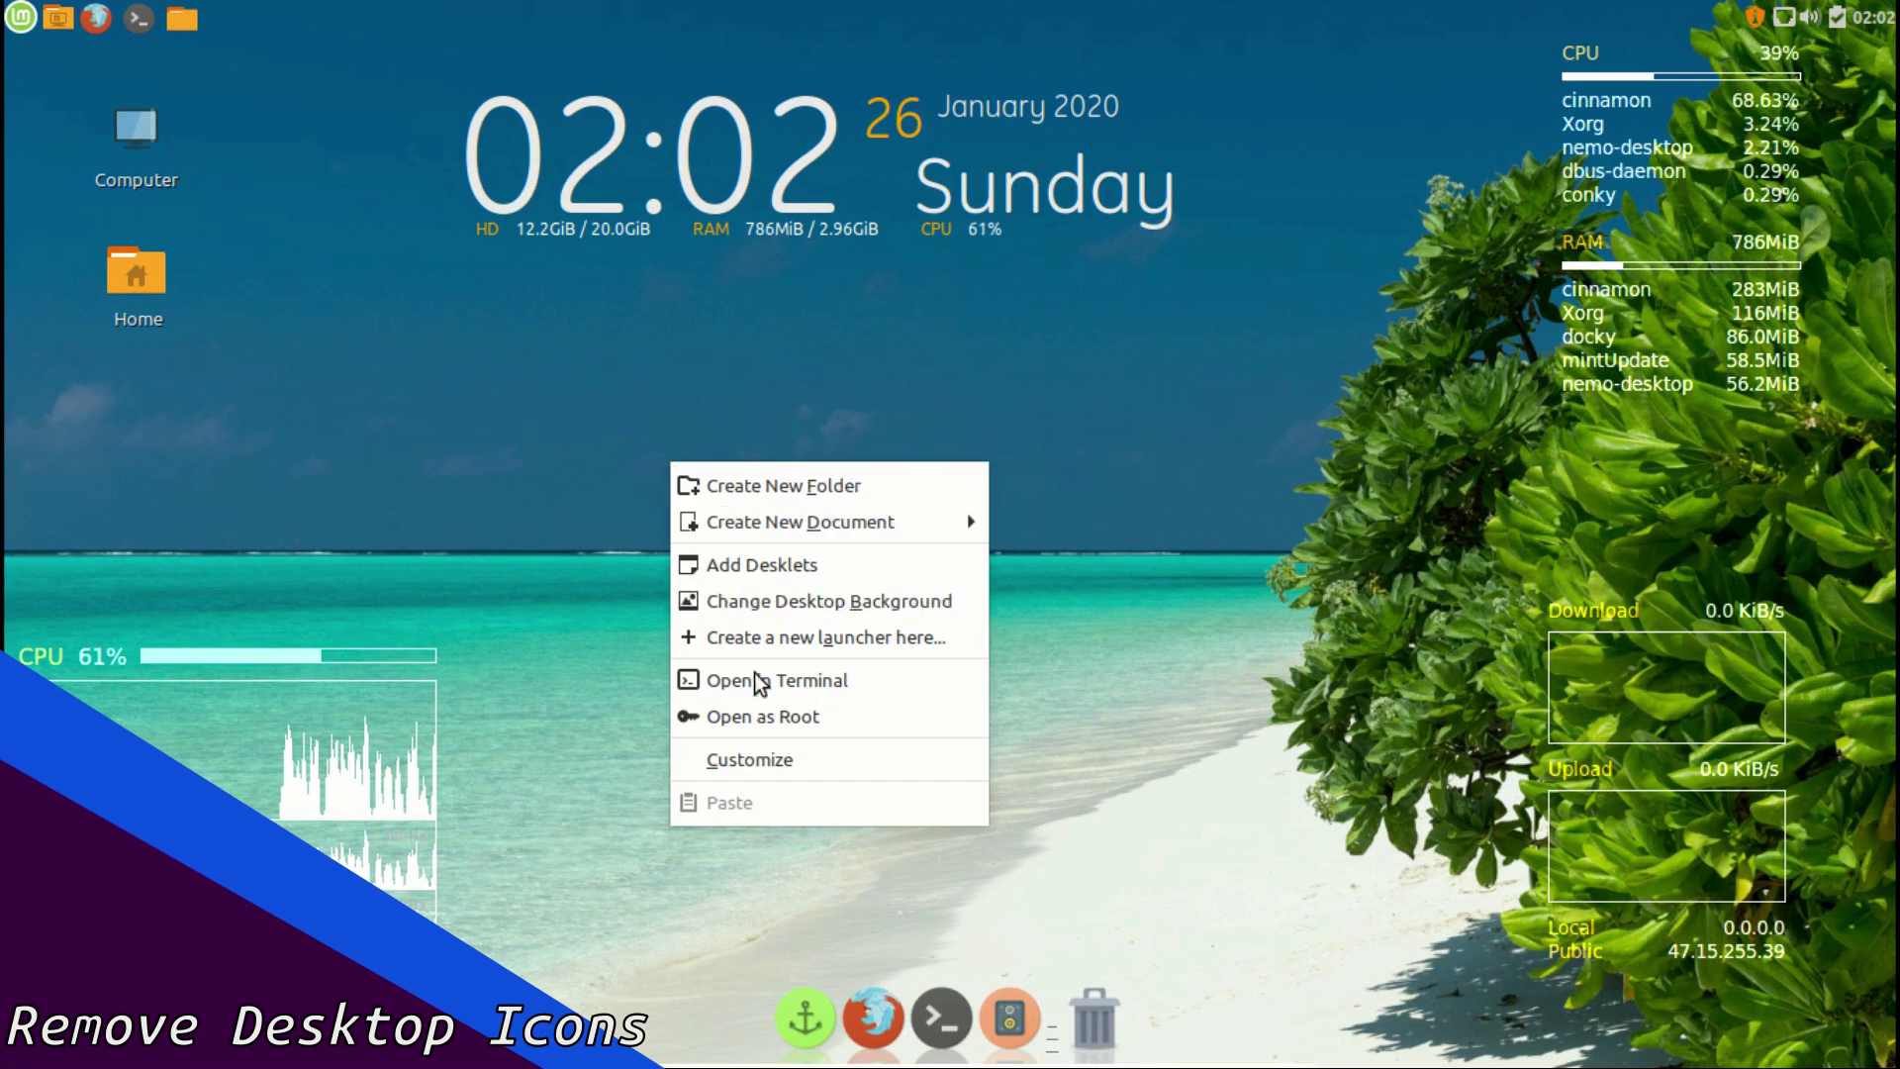
click(768, 749)
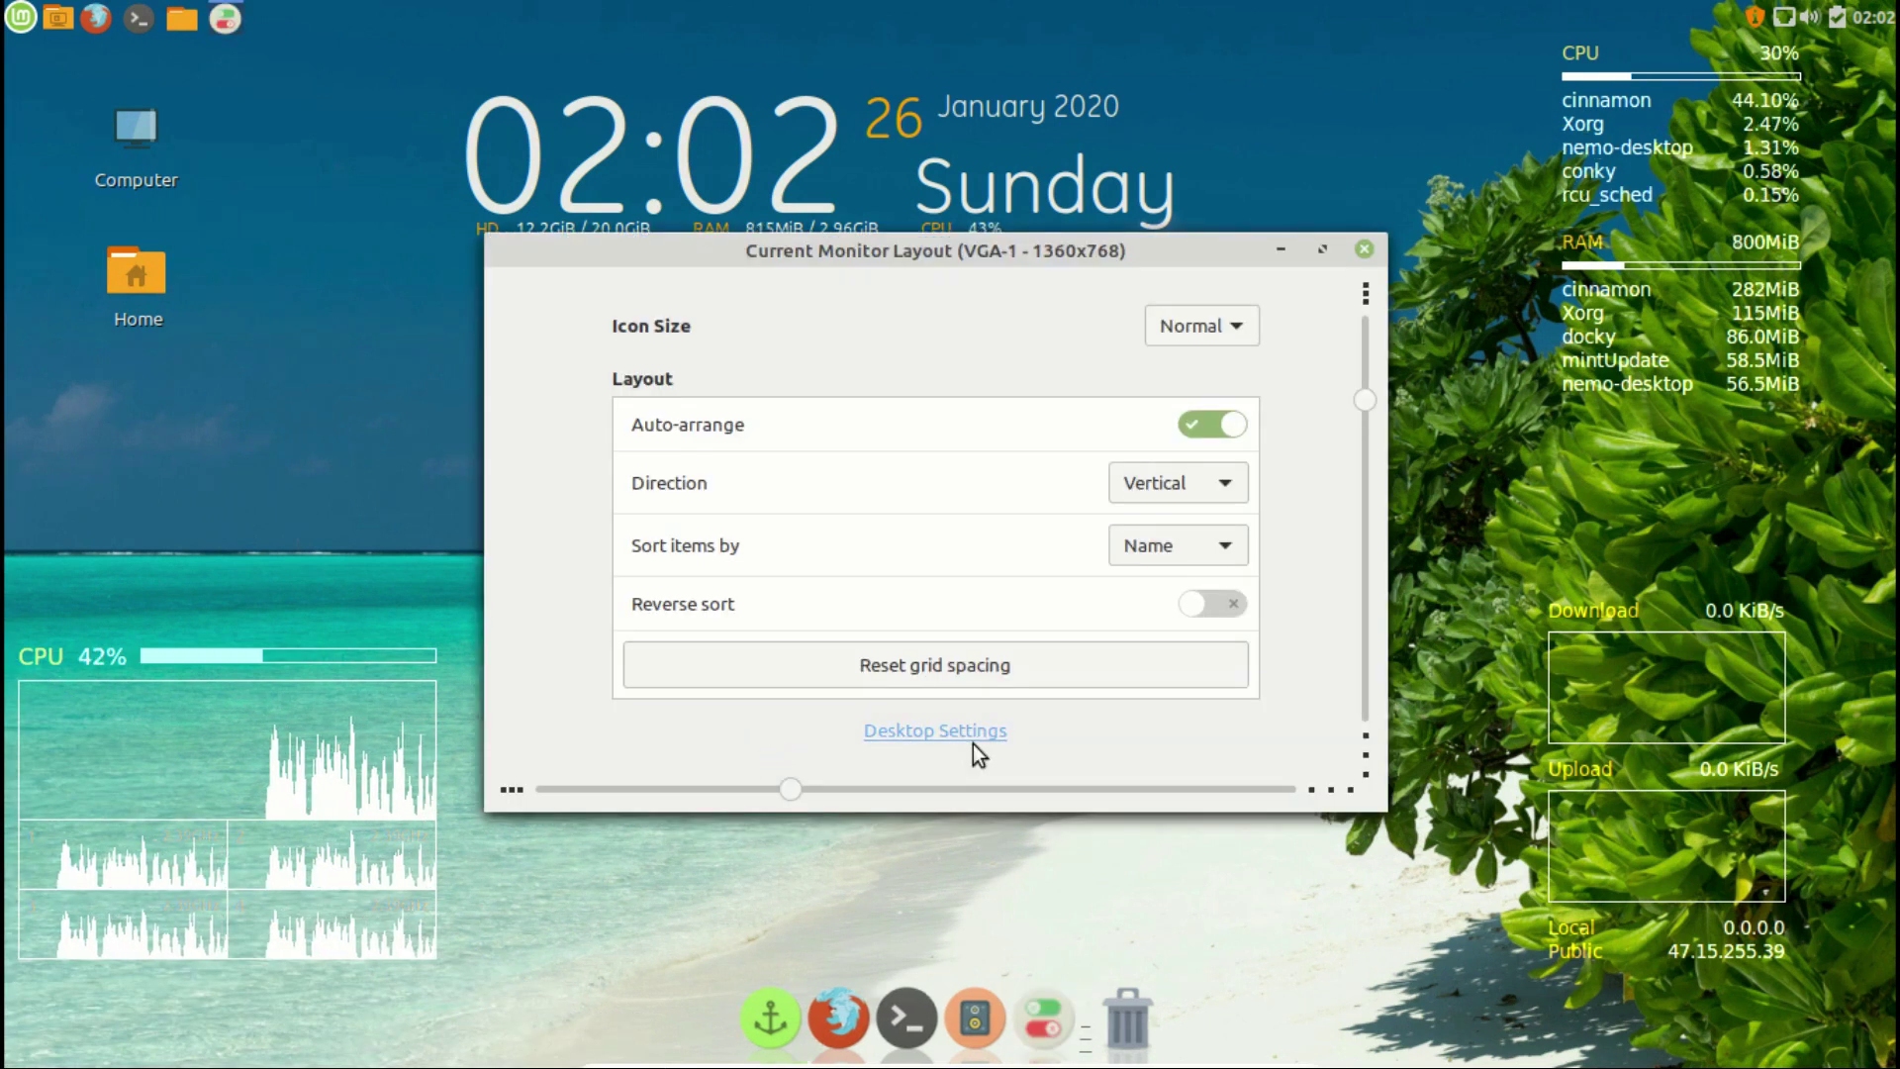
click(972, 742)
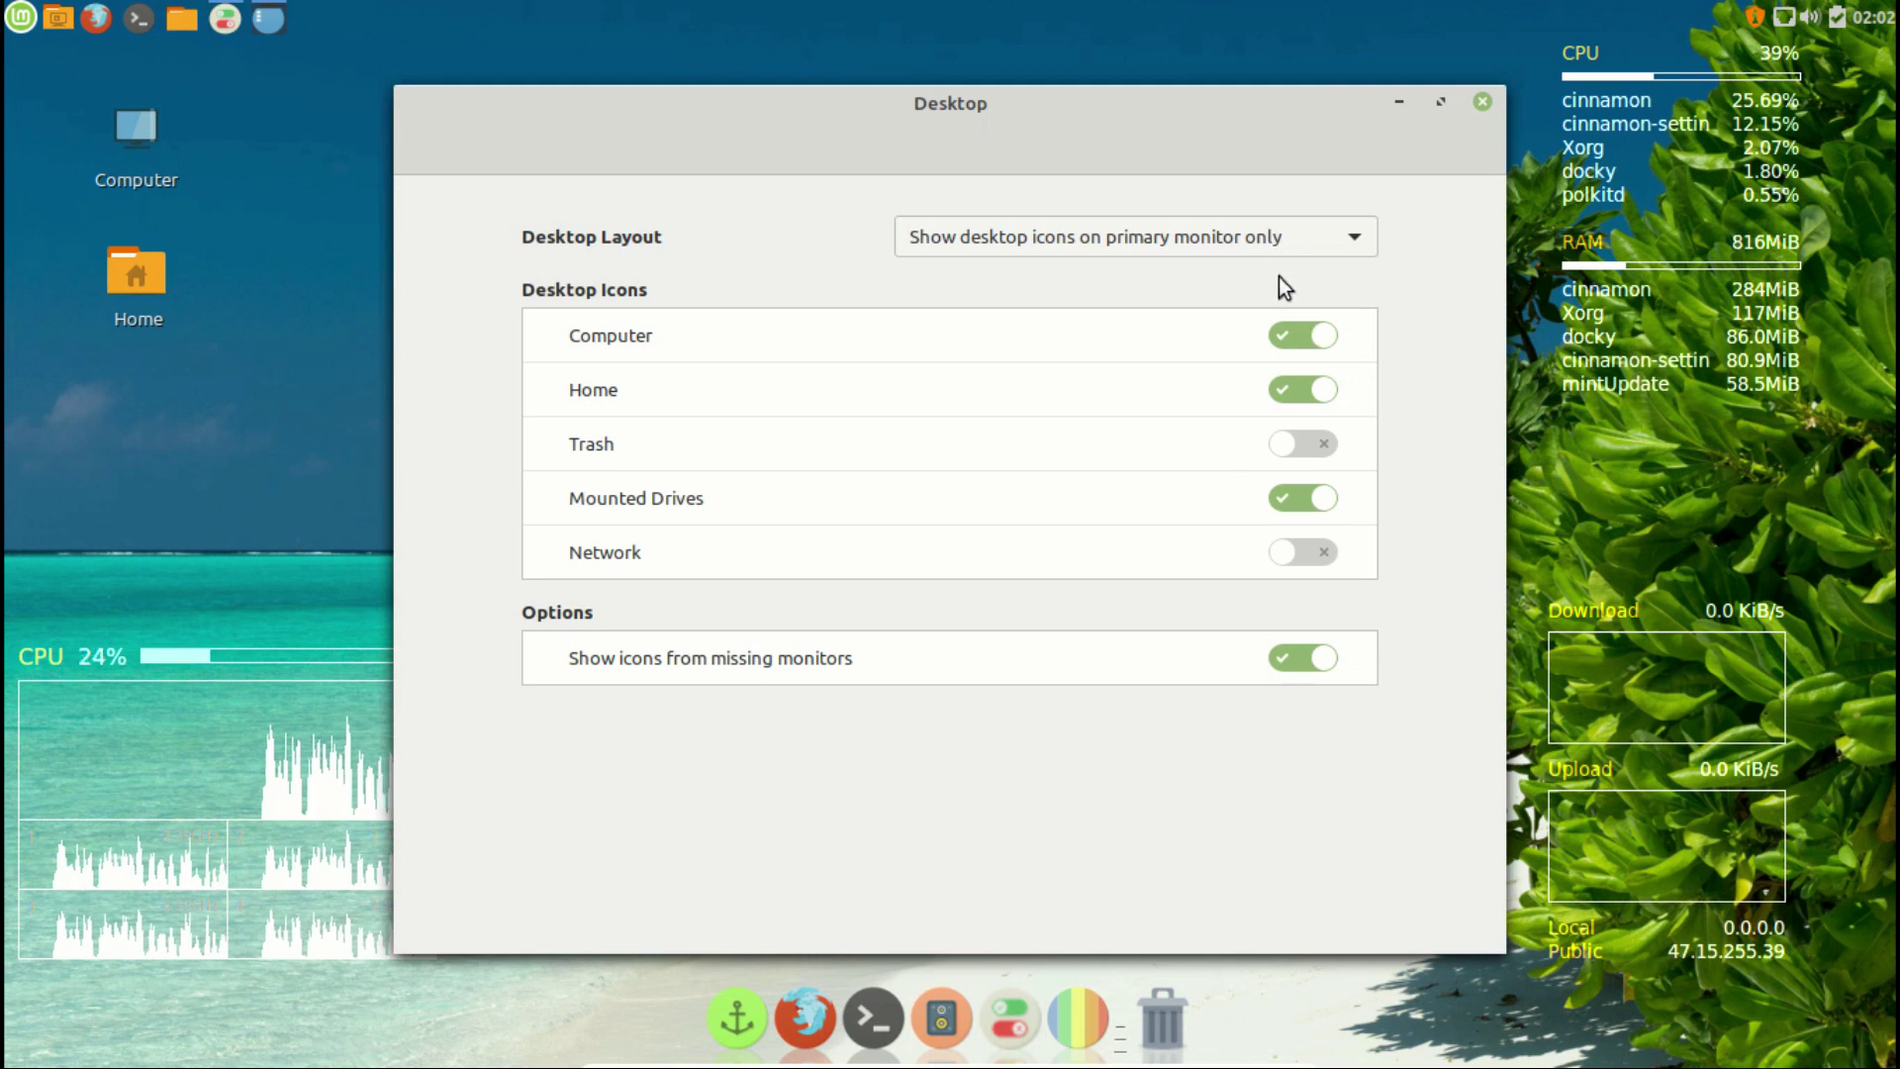
click(1279, 241)
click(1281, 209)
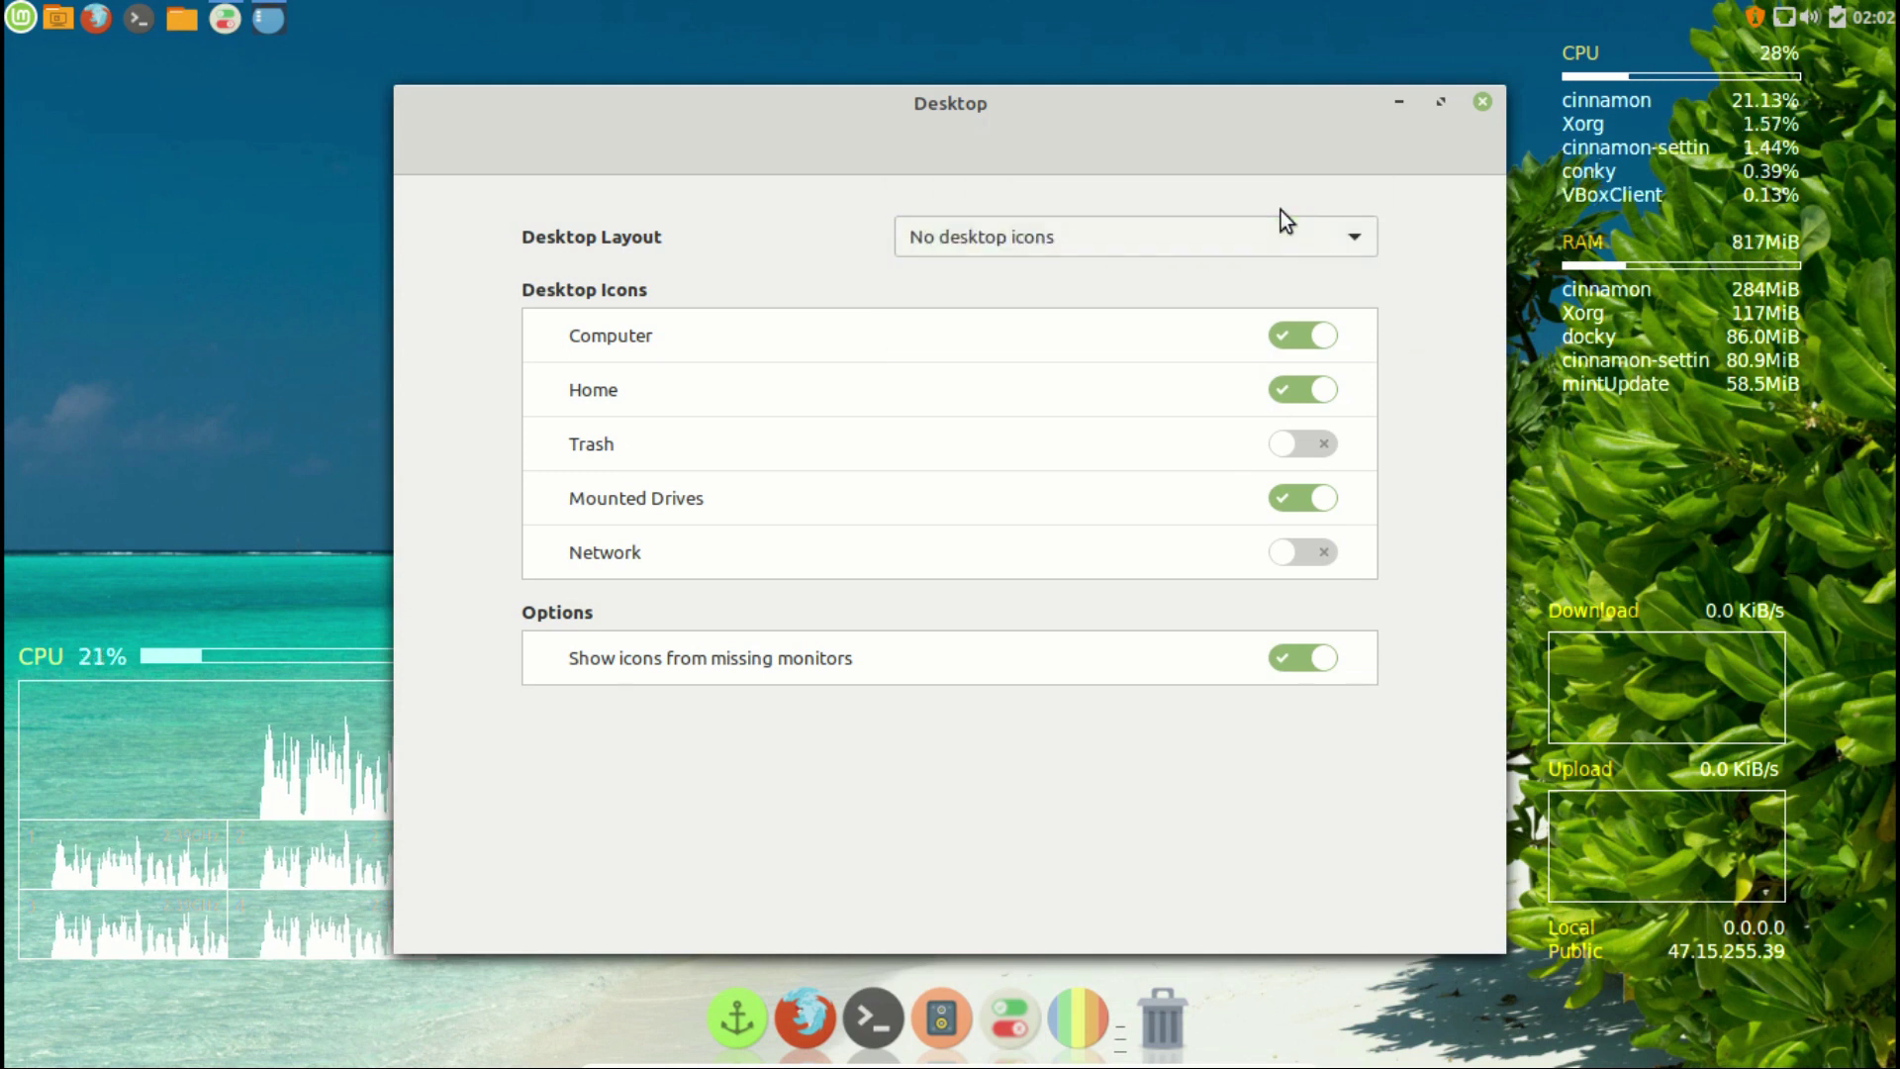
click(1481, 103)
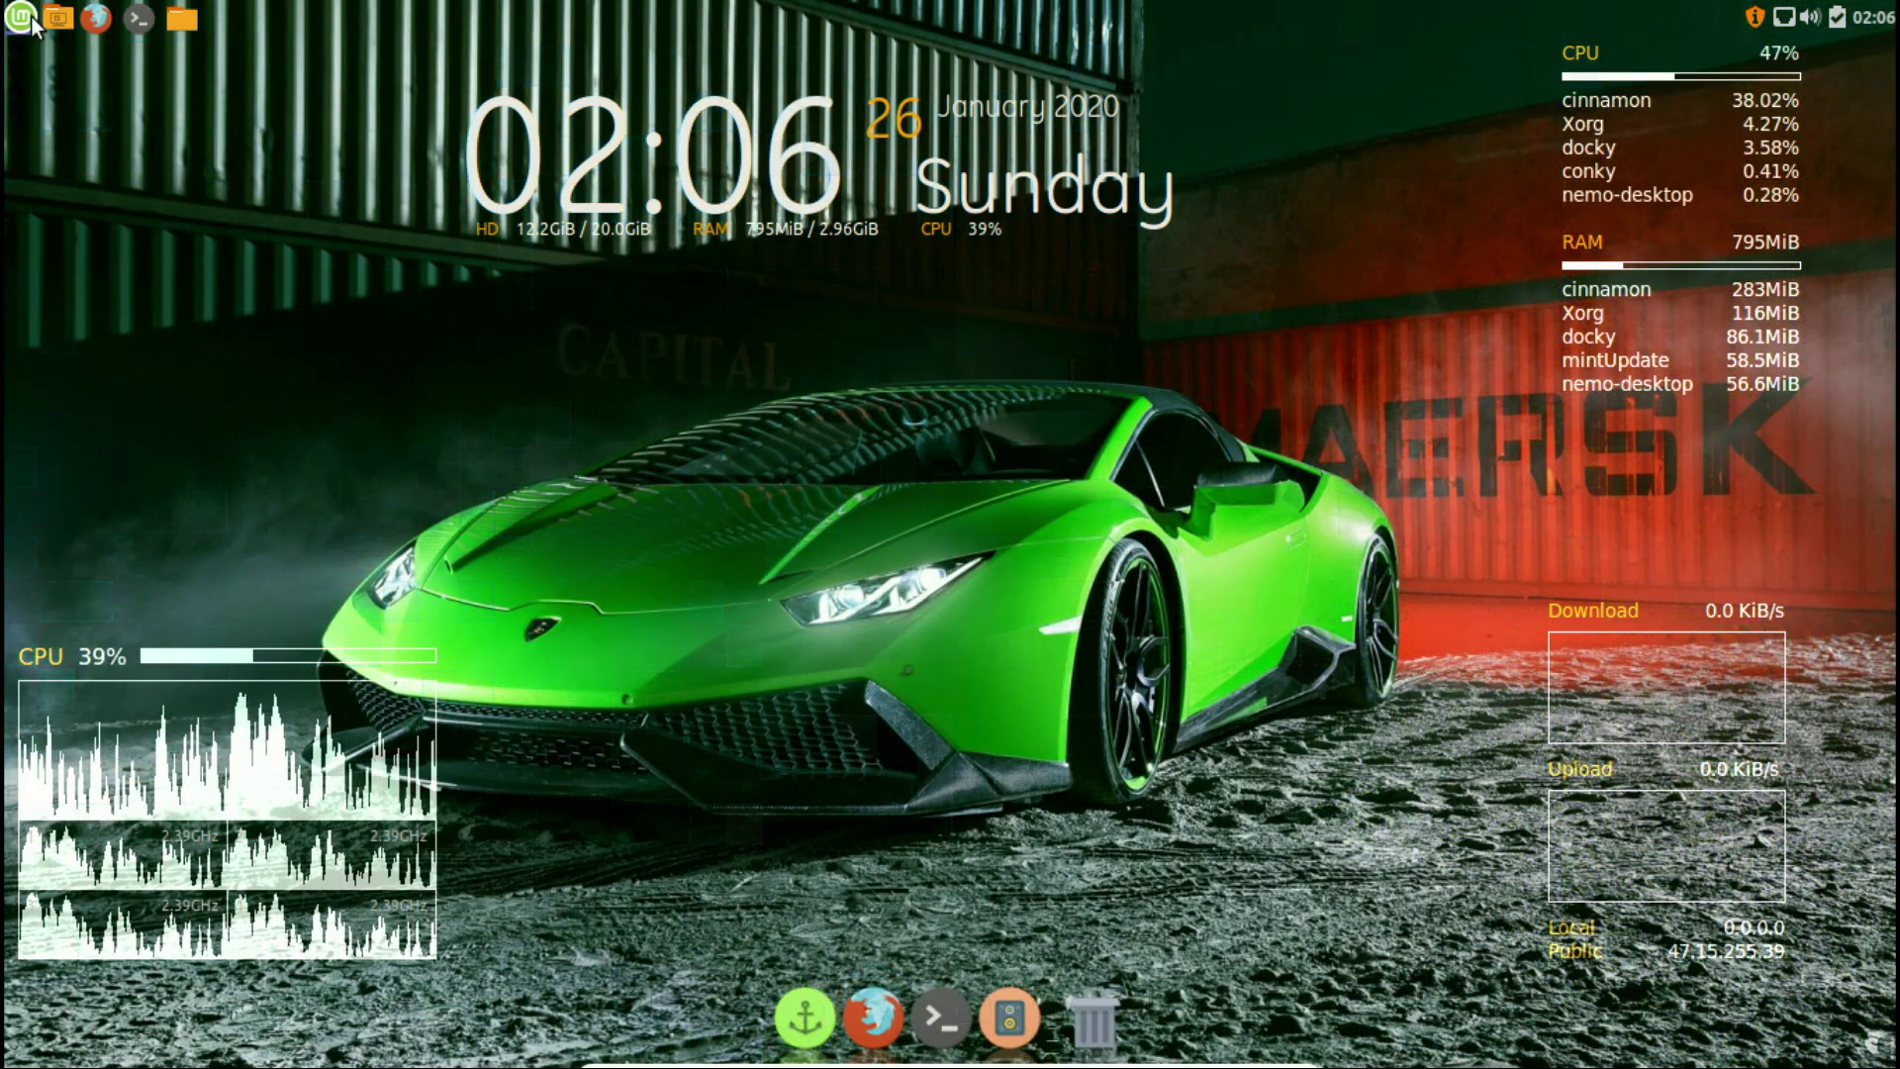
Open the Files home folder from the Mint menu favourites
click(22, 18)
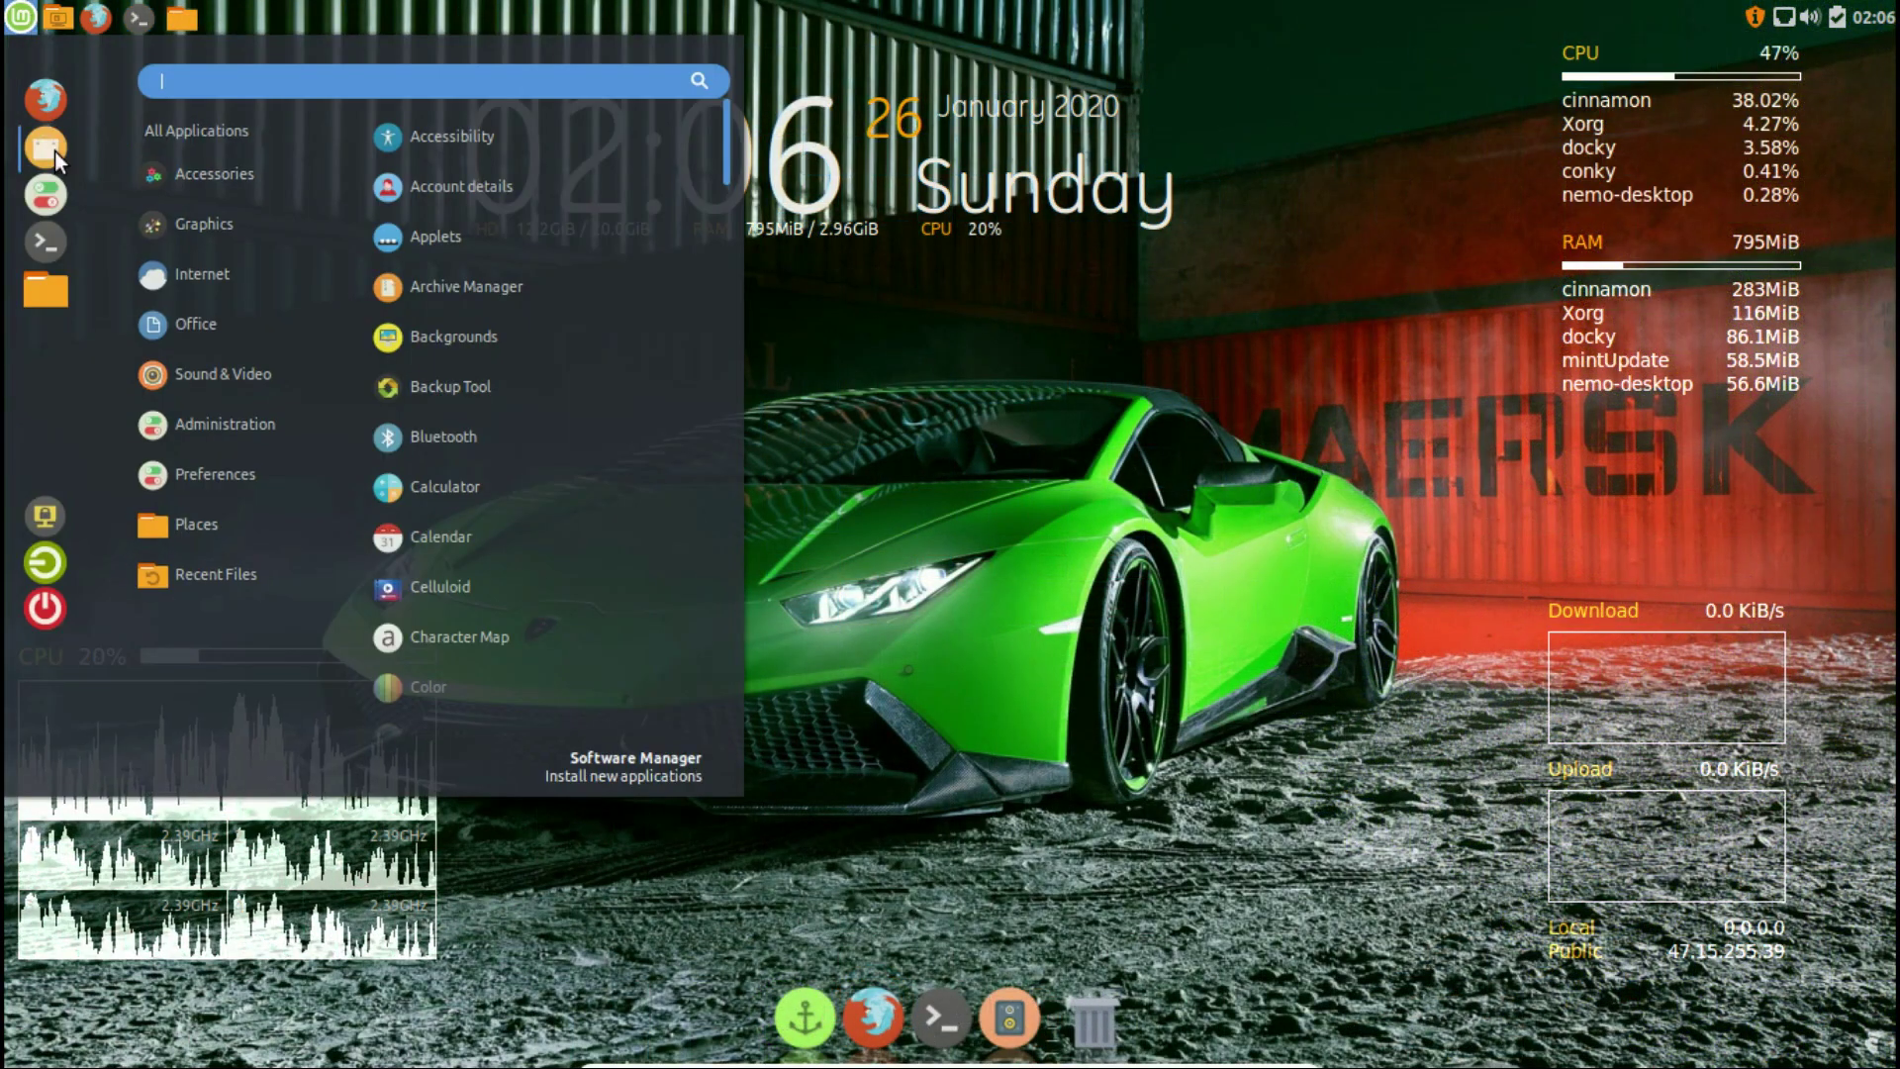
click(33, 290)
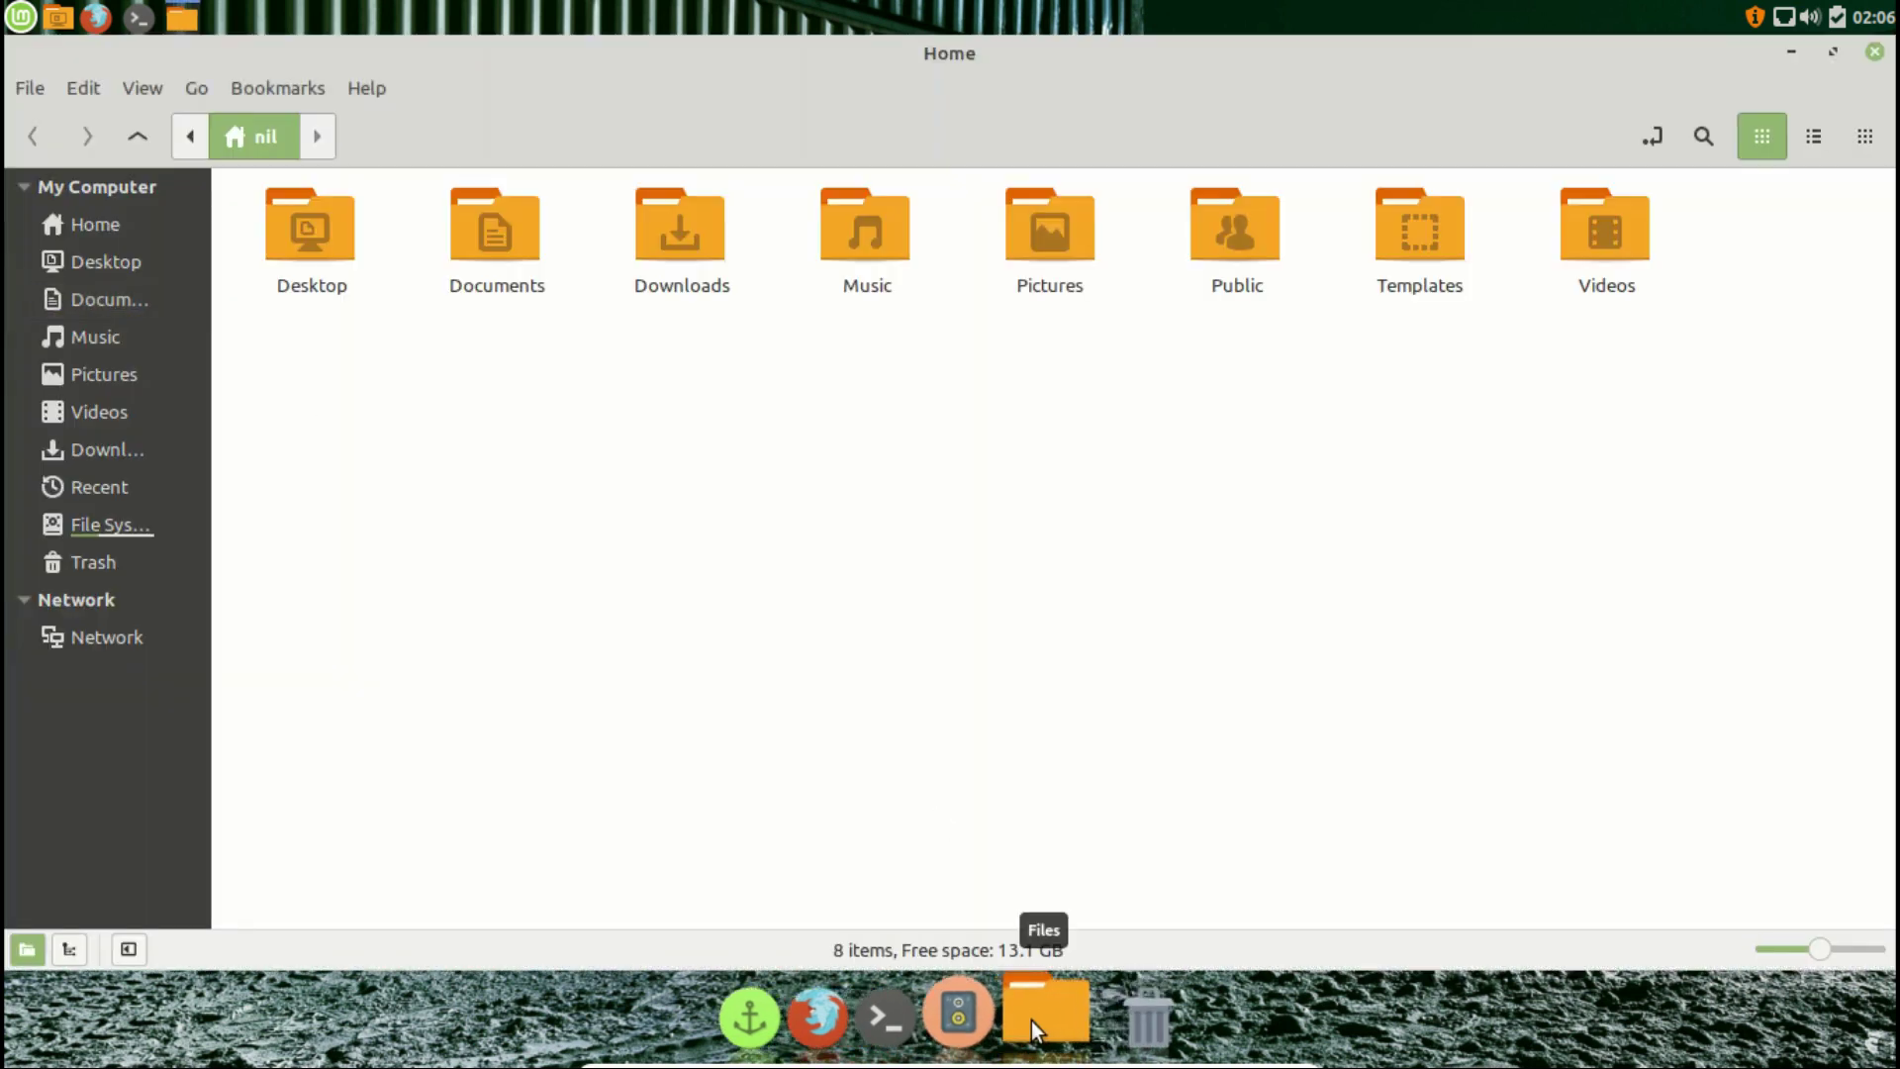
Pin Files to the Docky dock and close the home folder window
right_click(1032, 1020)
click(1017, 722)
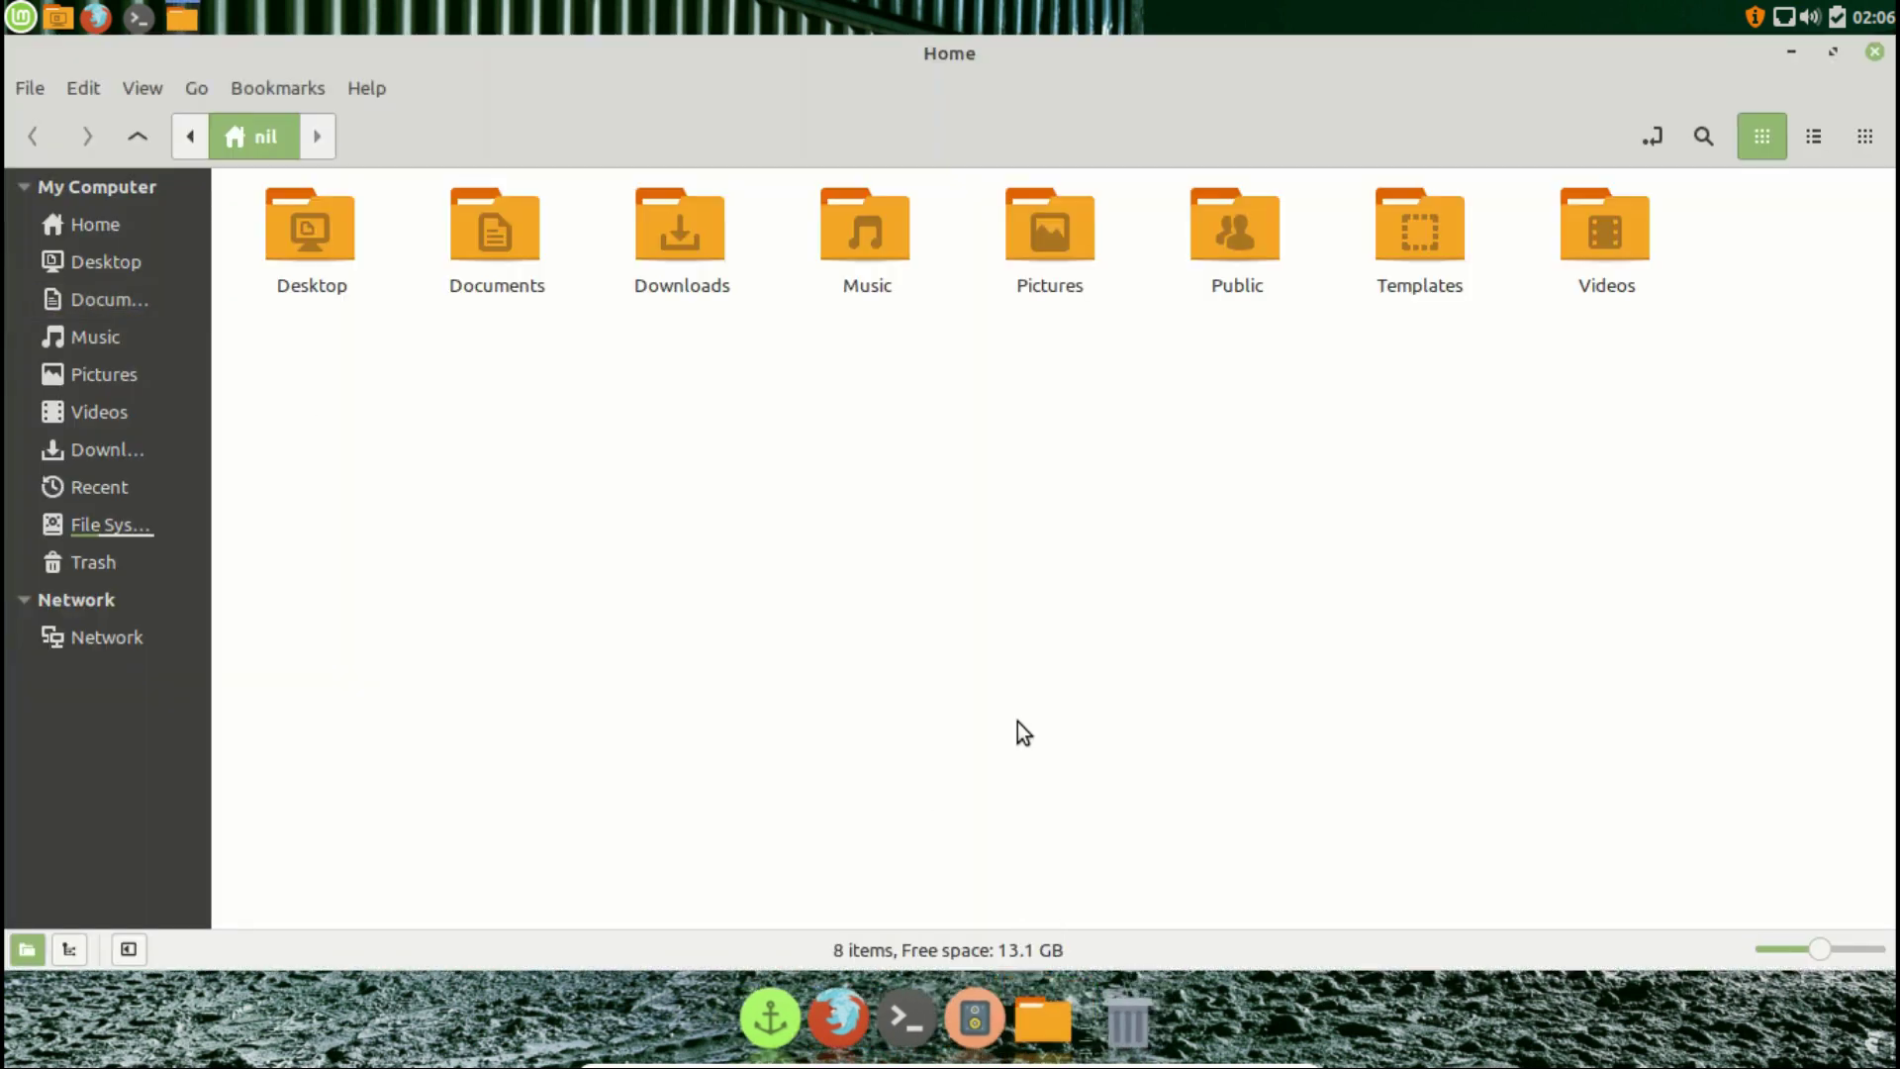
click(1875, 52)
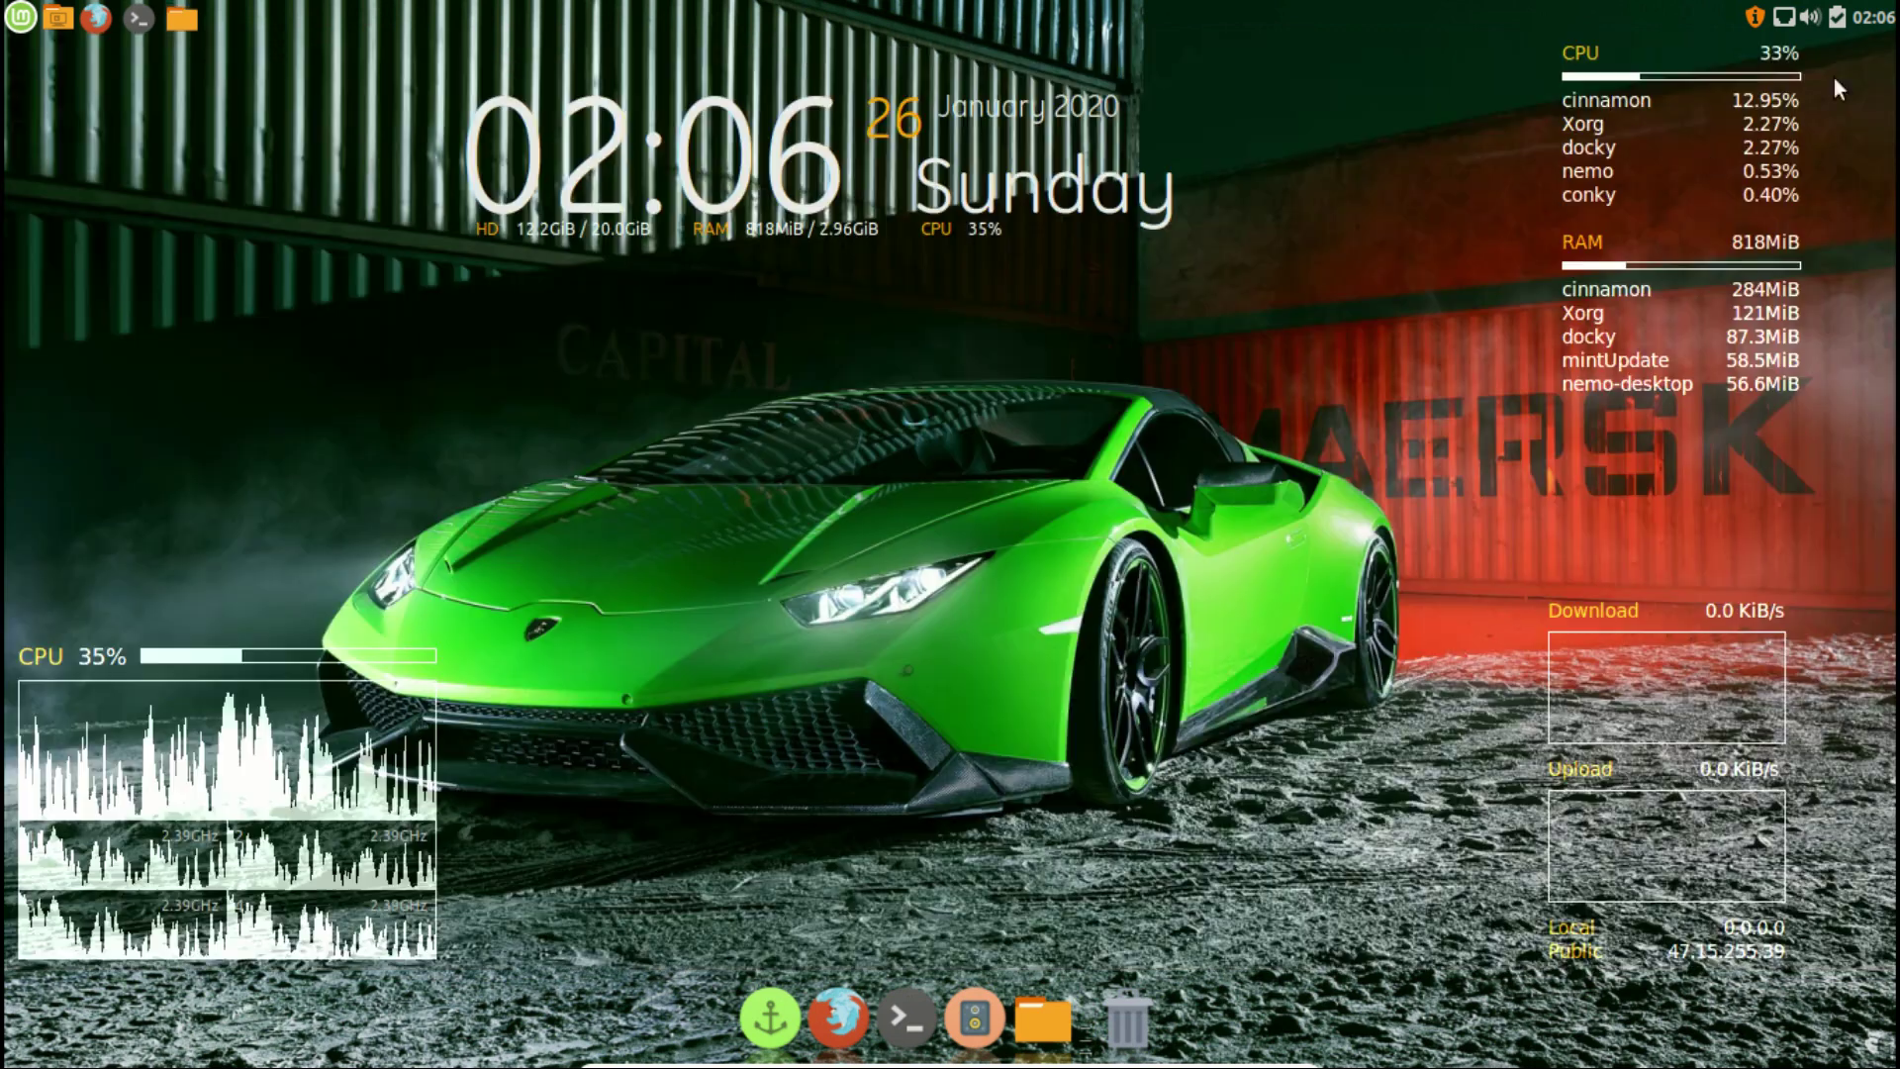
Set the dock's Hiding mode to Autohide in the Docky settings
click(774, 998)
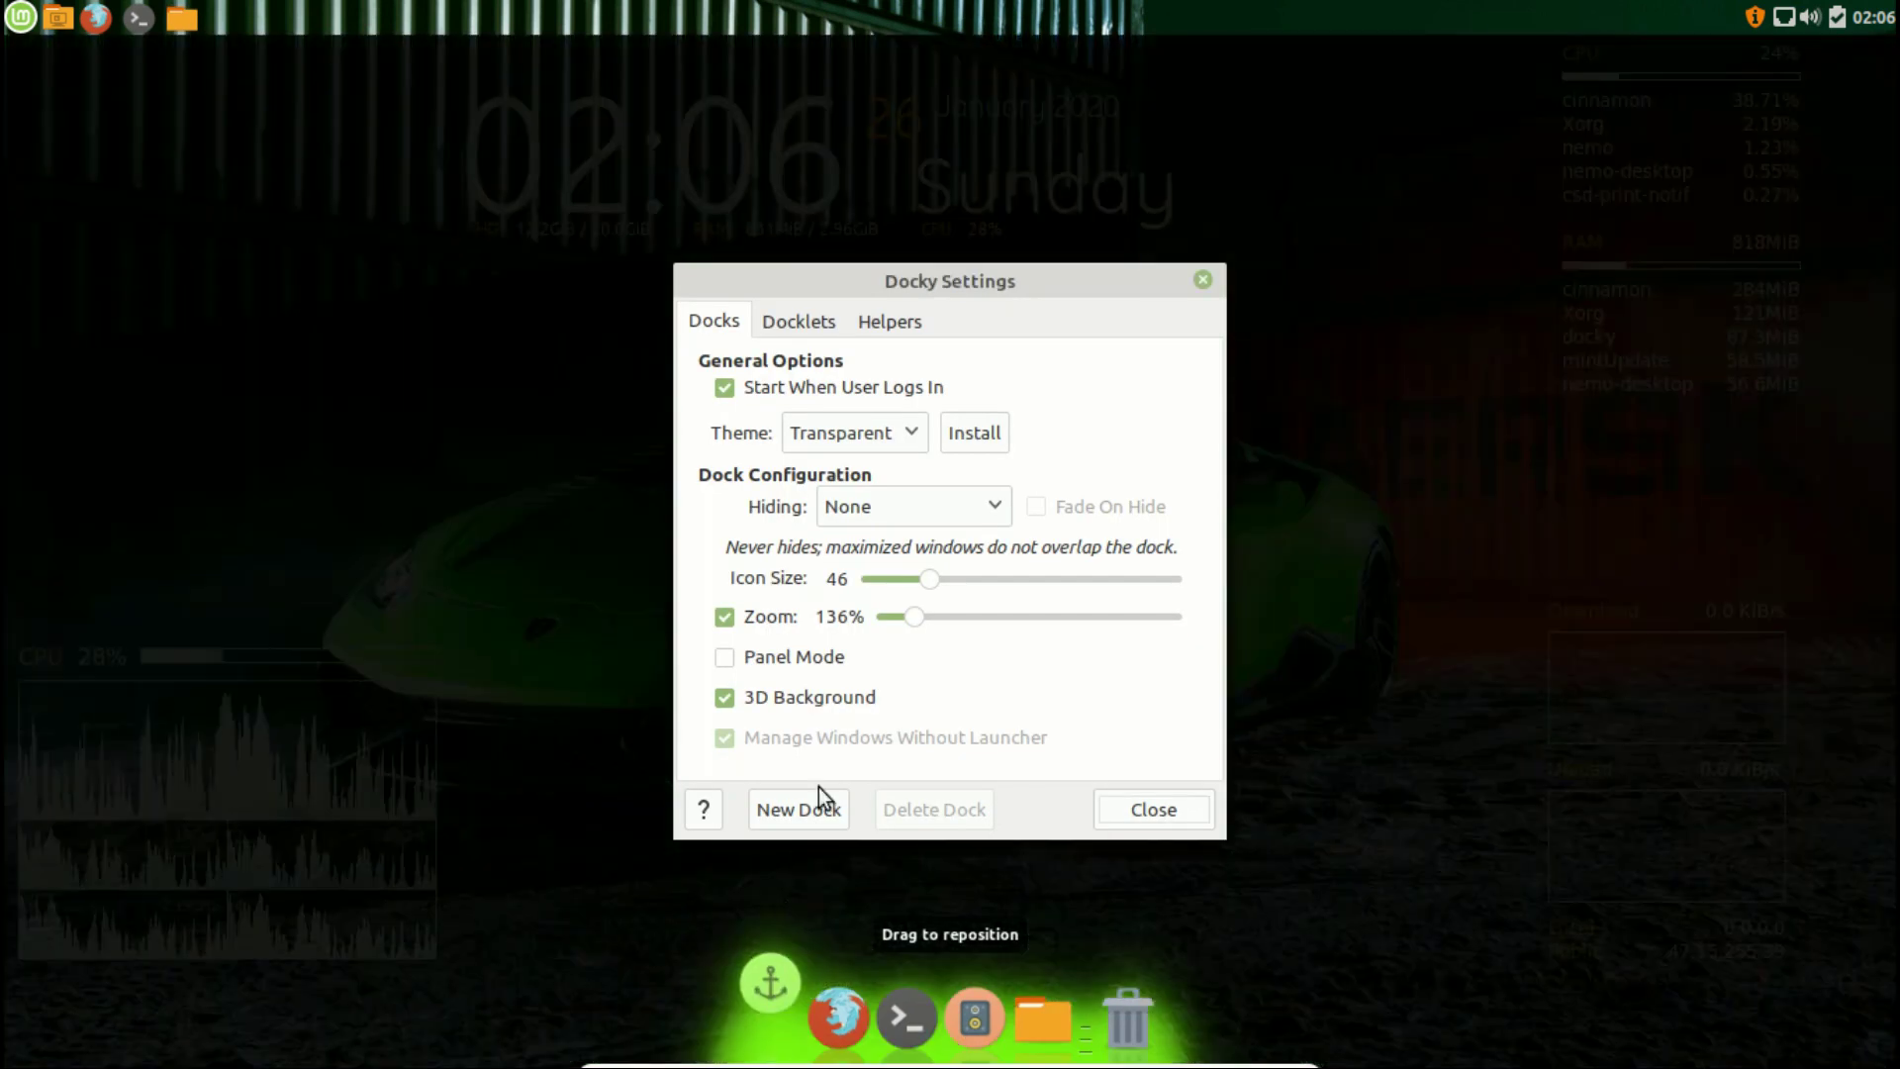
click(931, 500)
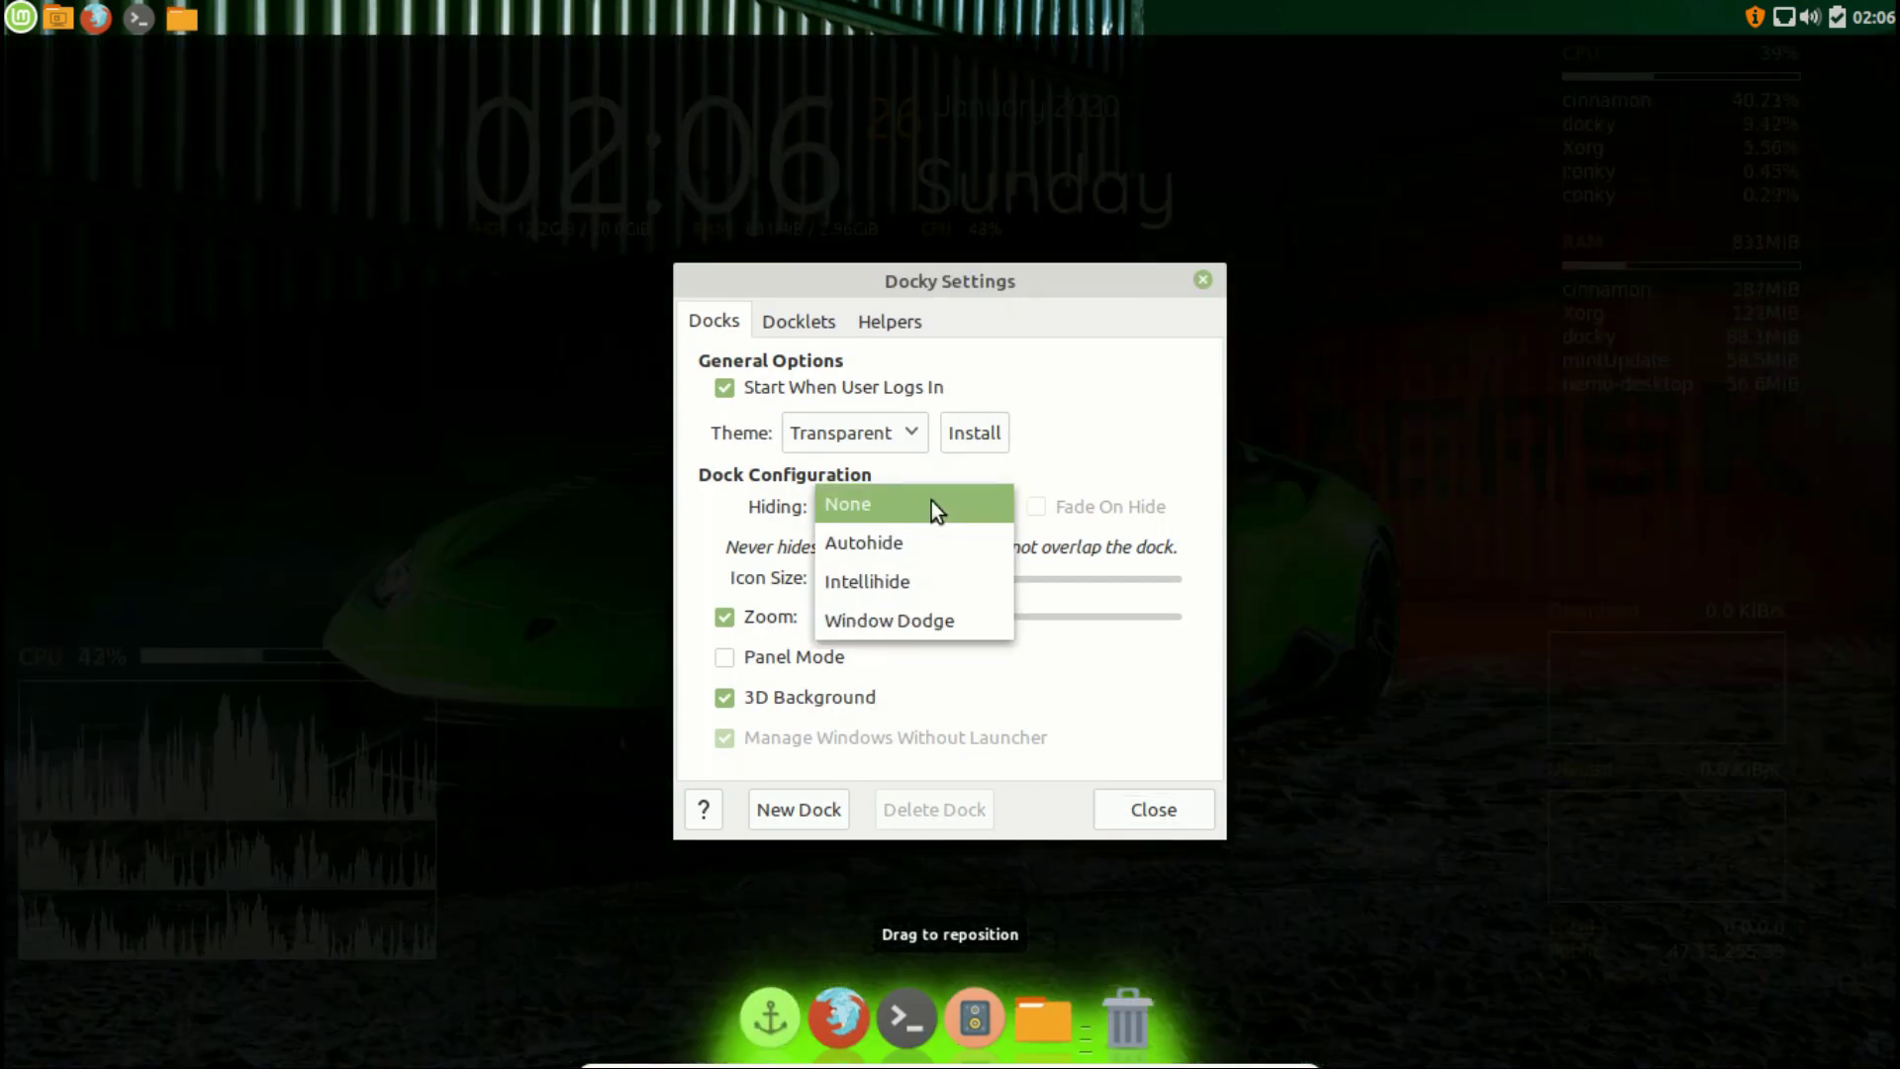
click(931, 576)
click(1114, 800)
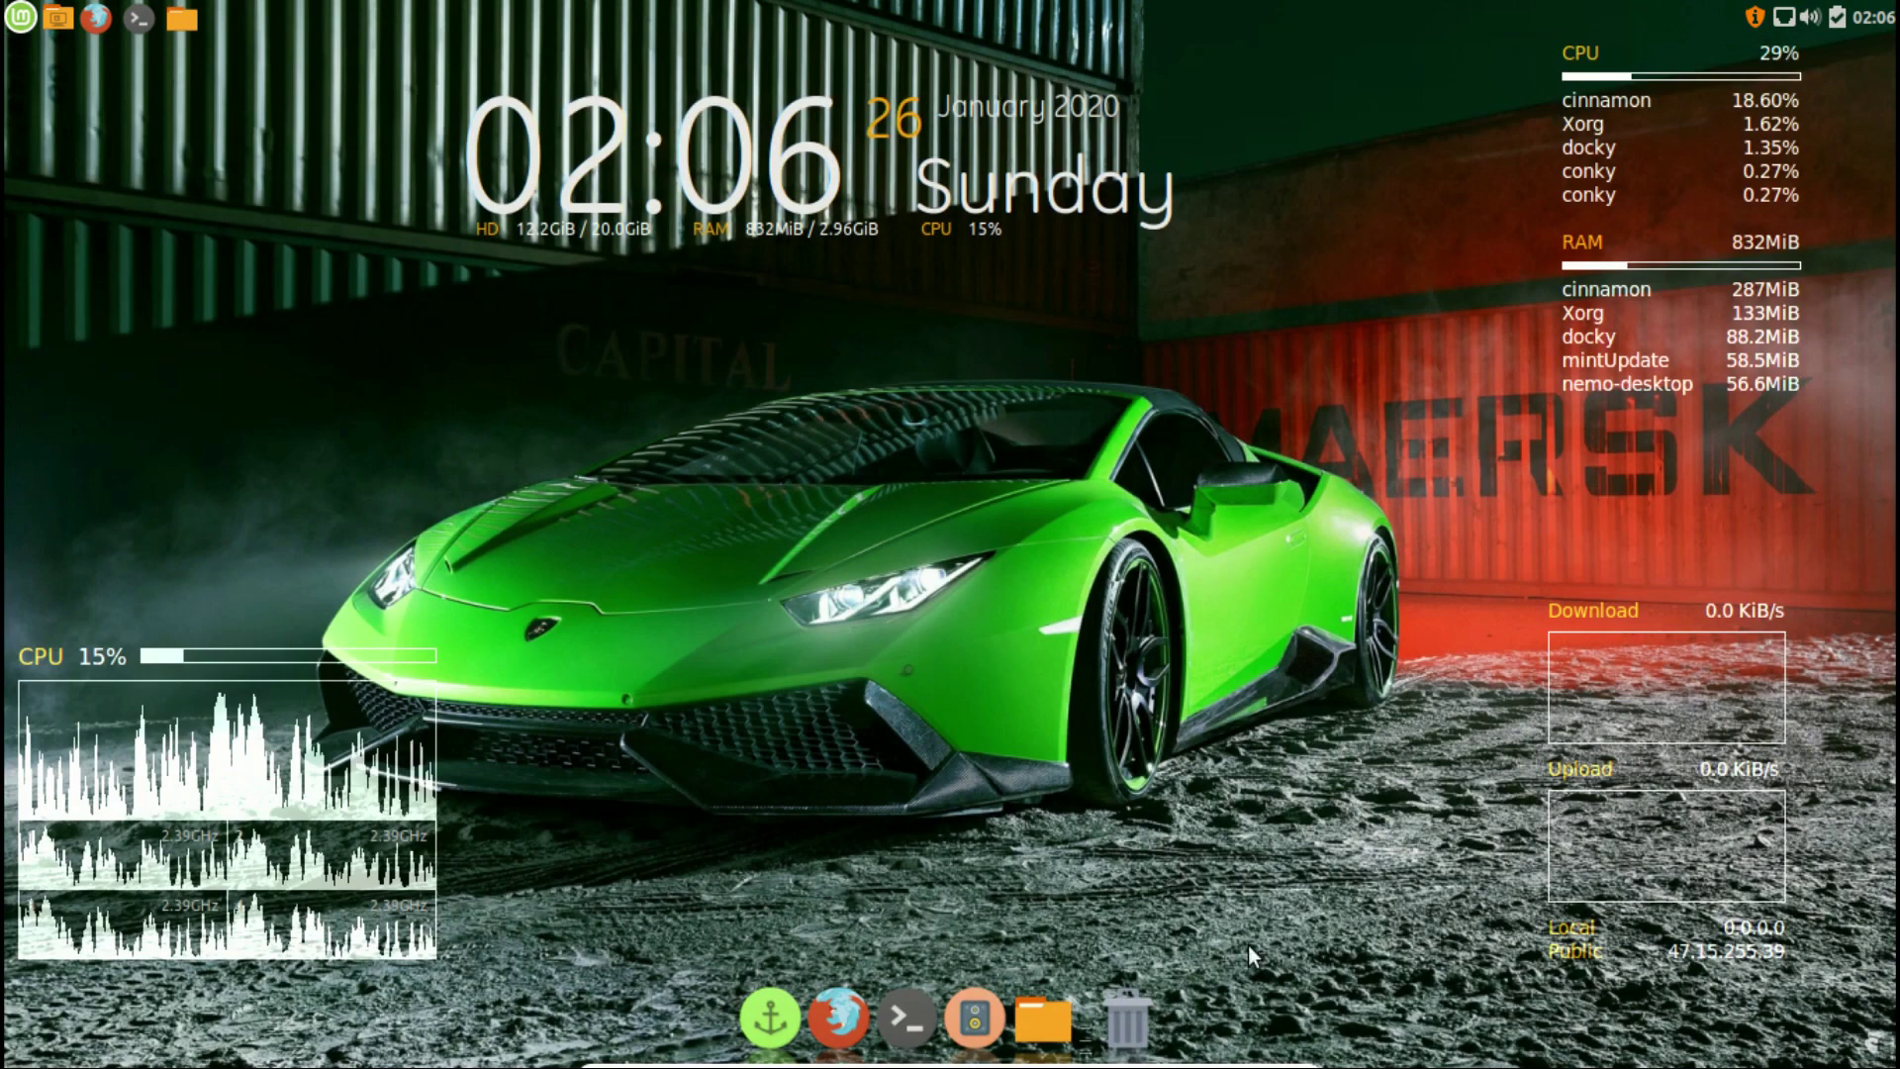